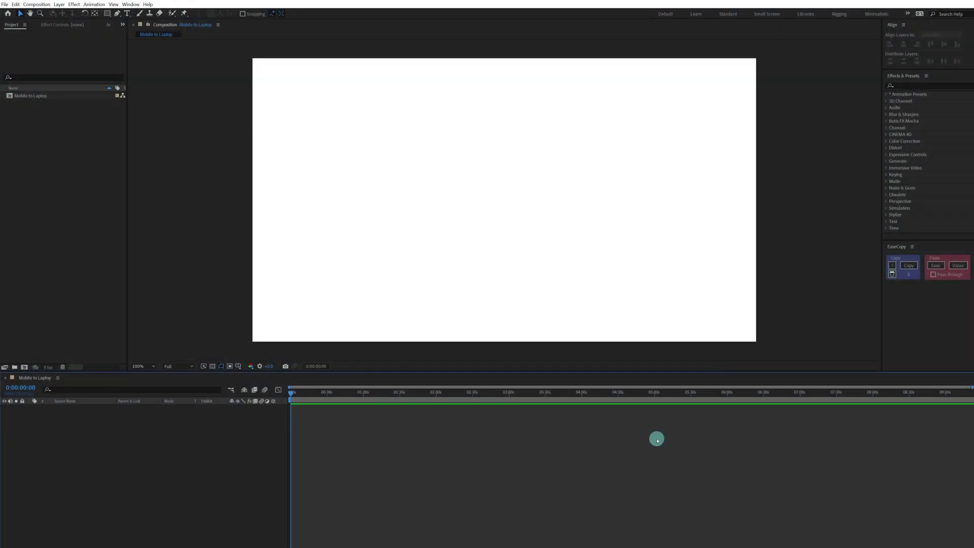
# - Import the Laptop and phone Illustrator files as compositions that retain layer sizes
pyautogui.doubleClick(70, 224)
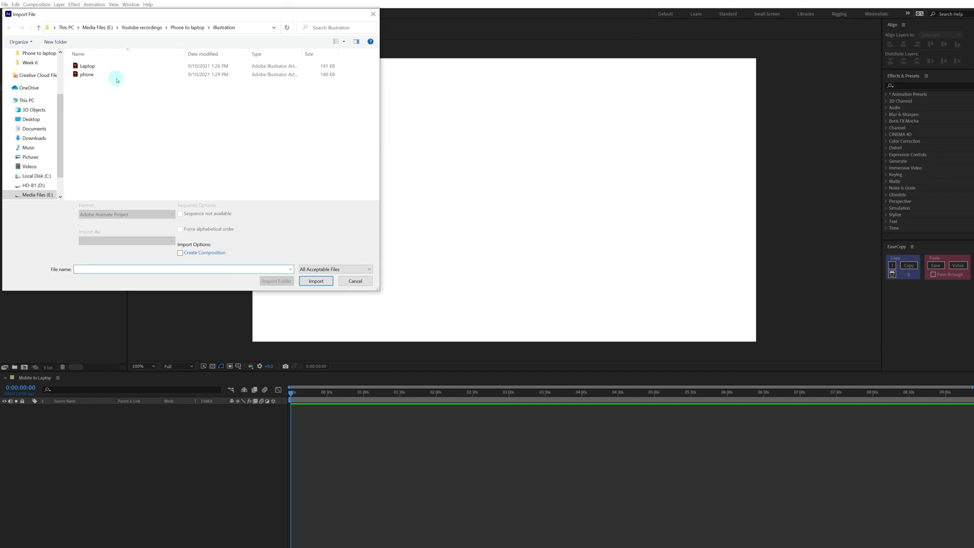
pyautogui.keyDown('shift'); pyautogui.click(112, 75); pyautogui.keyUp('shift')
pyautogui.click(127, 241)
pyautogui.click(126, 260)
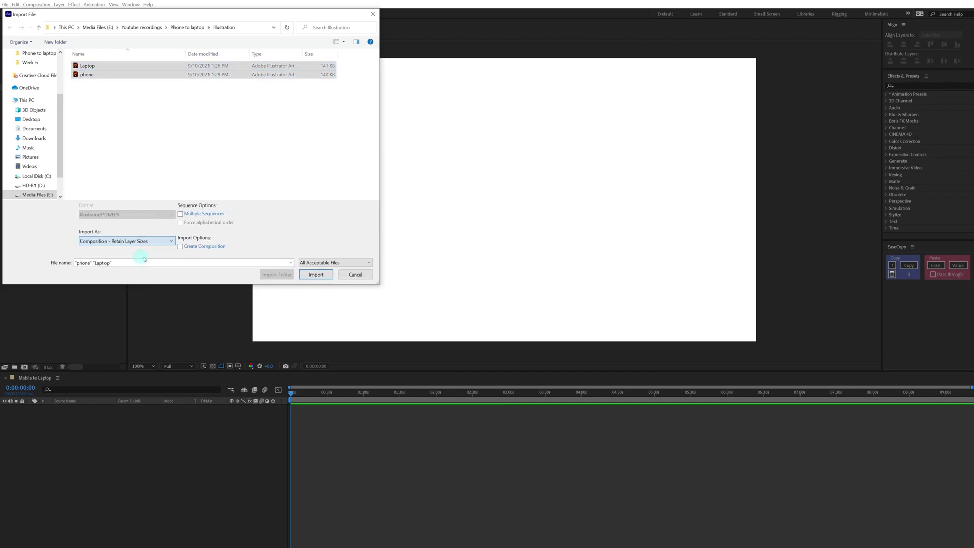
pyautogui.click(315, 280)
pyautogui.click(84, 234)
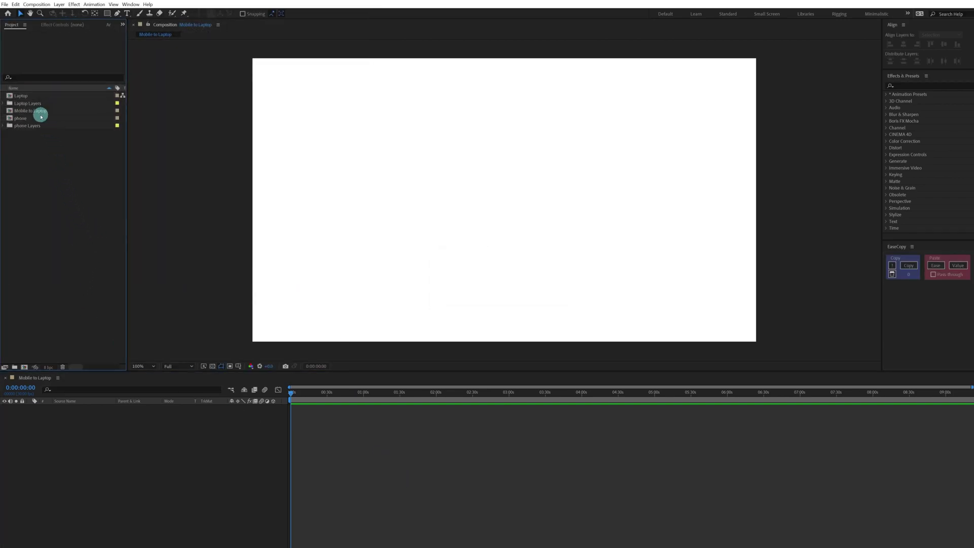
# - Add the phone composition to the Mobile to Laptop timeline and open it to reach its layers
pyautogui.click(34, 122)
pyautogui.moveTo(21, 119); pyautogui.dragTo(163, 427)
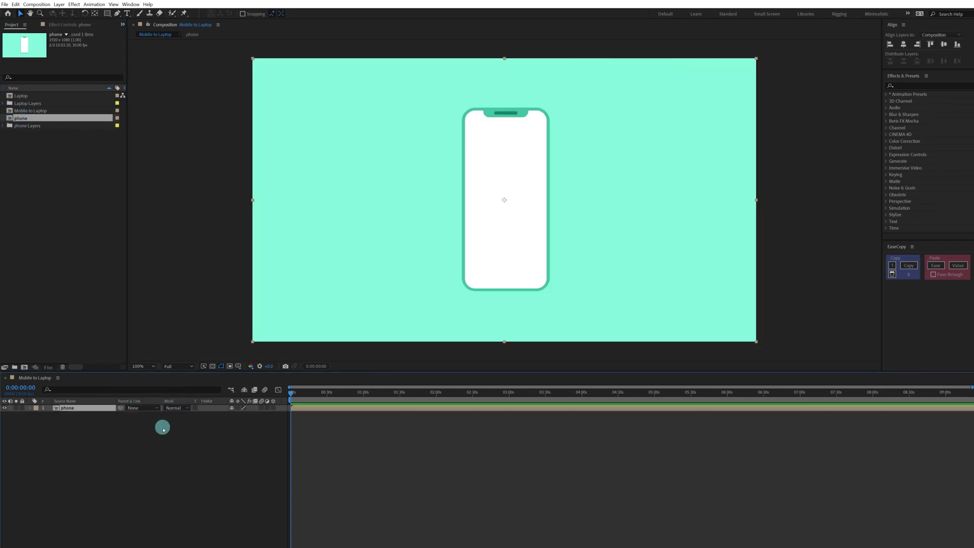
pyautogui.doubleClick(72, 408)
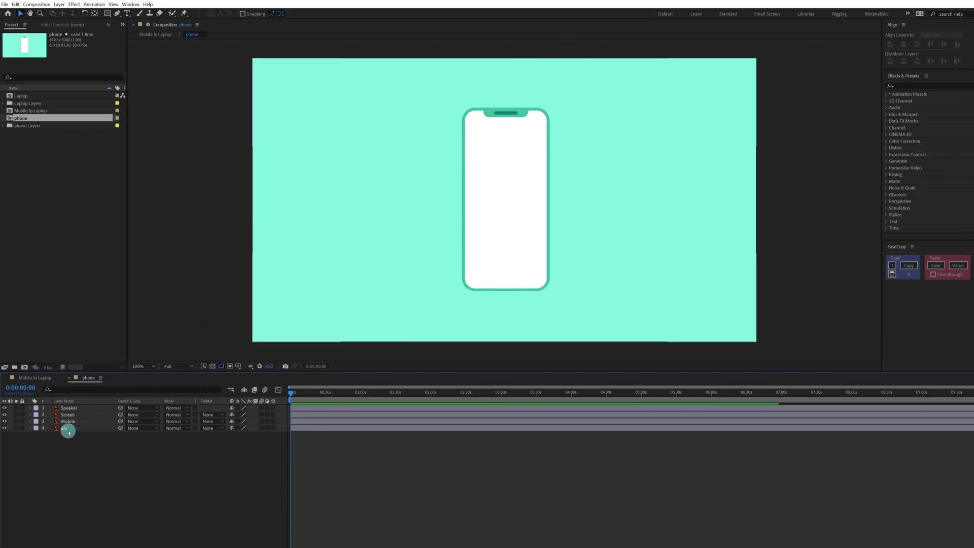
# - Lock the BG layer in the phone composition so the background cannot be moved
pyautogui.click(66, 430)
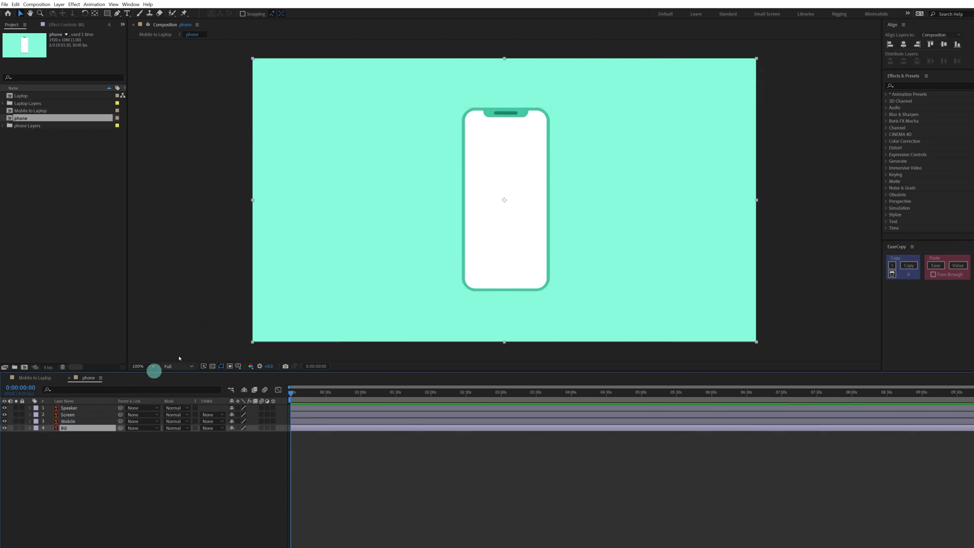
pyautogui.moveTo(326, 257); pyautogui.dragTo(257, 298)
pyautogui.hotkey('ctrl', 'z')
pyautogui.click(22, 429)
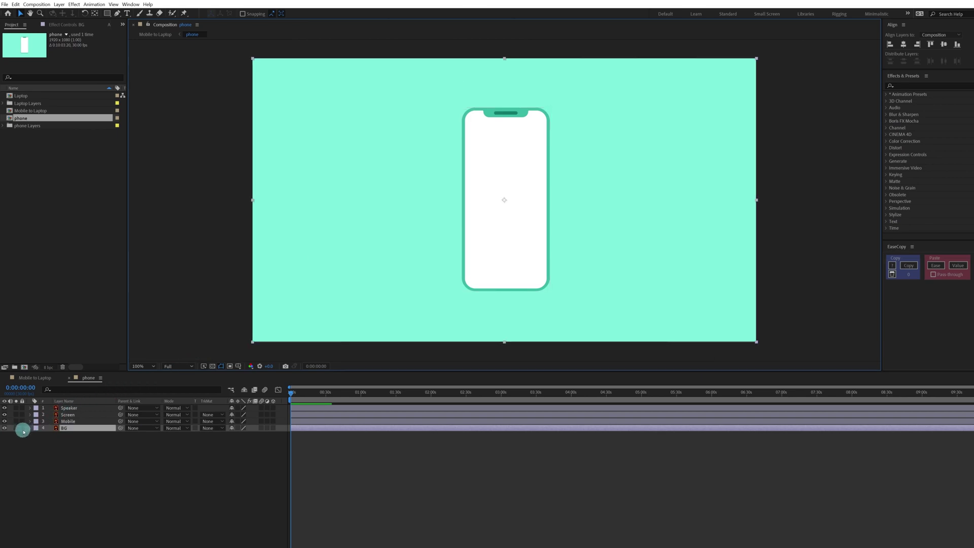
# - Try moving the Mobile and Screen artwork individually, undoing each move
pyautogui.click(75, 421)
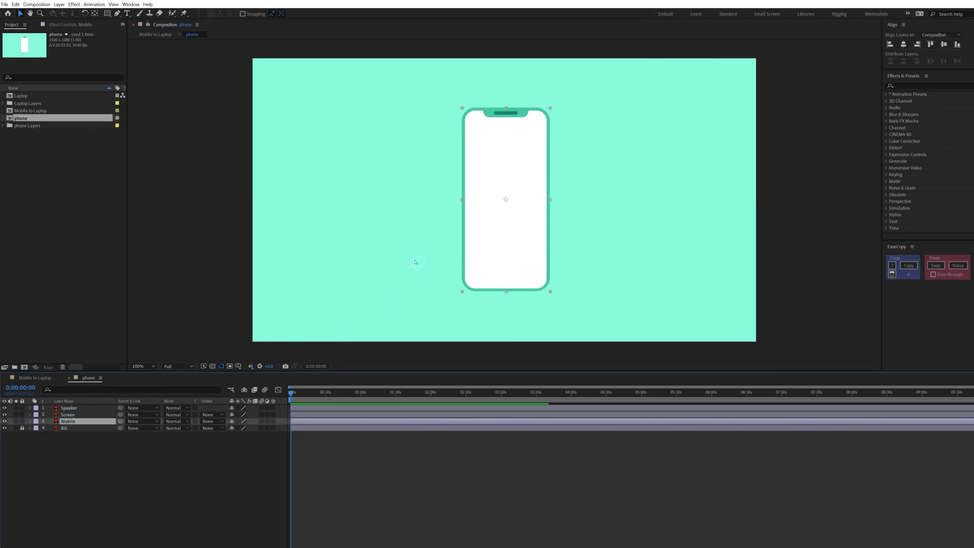
pyautogui.moveTo(488, 109); pyautogui.dragTo(452, 114)
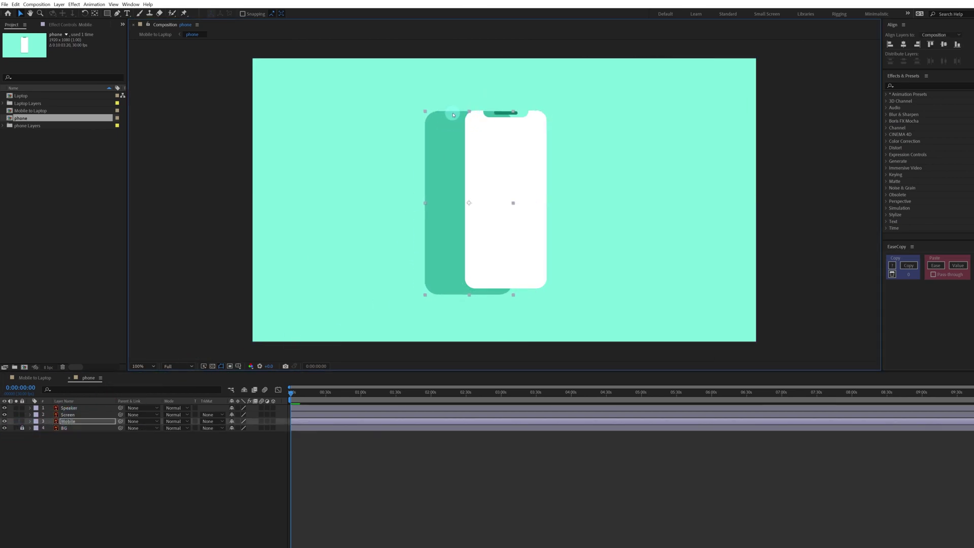
pyautogui.hotkey('ctrl', 'z')
pyautogui.click(69, 415)
pyautogui.moveTo(482, 181); pyautogui.dragTo(467, 193)
pyautogui.hotkey('ctrl', 'z')
# - Create shape layers from the Speaker, Screen and Mobile vector layers
pyautogui.click(89, 408)
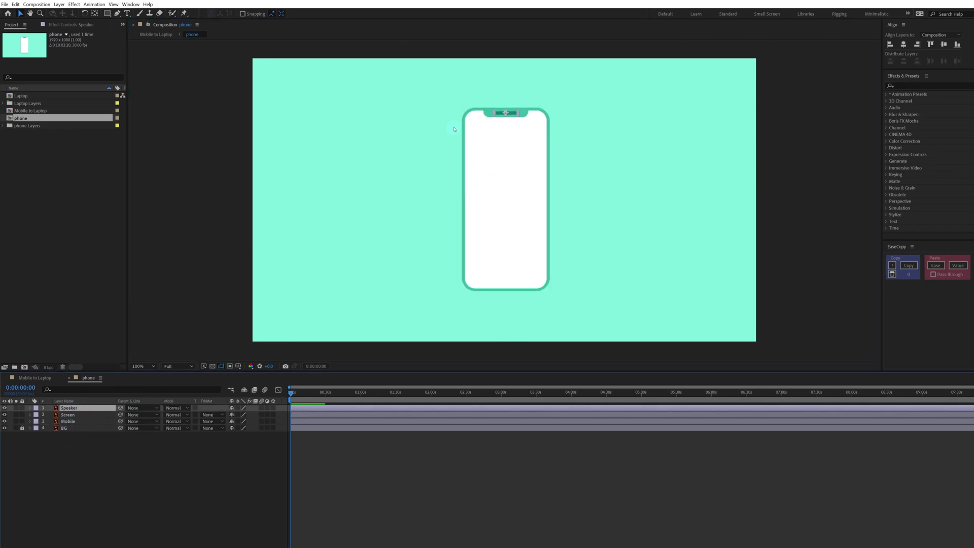
pyautogui.click(98, 420)
pyautogui.rightClick(69, 421)
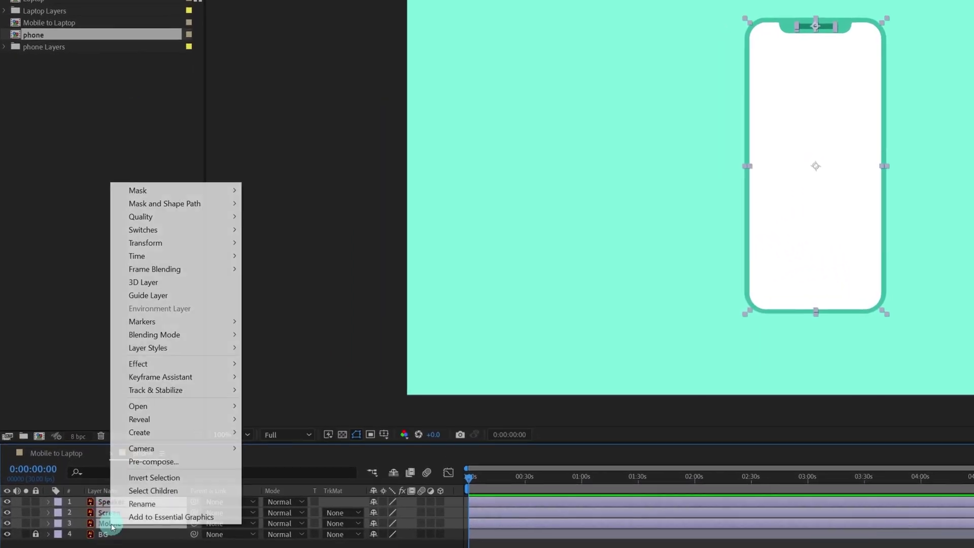
pyautogui.moveTo(183, 436)
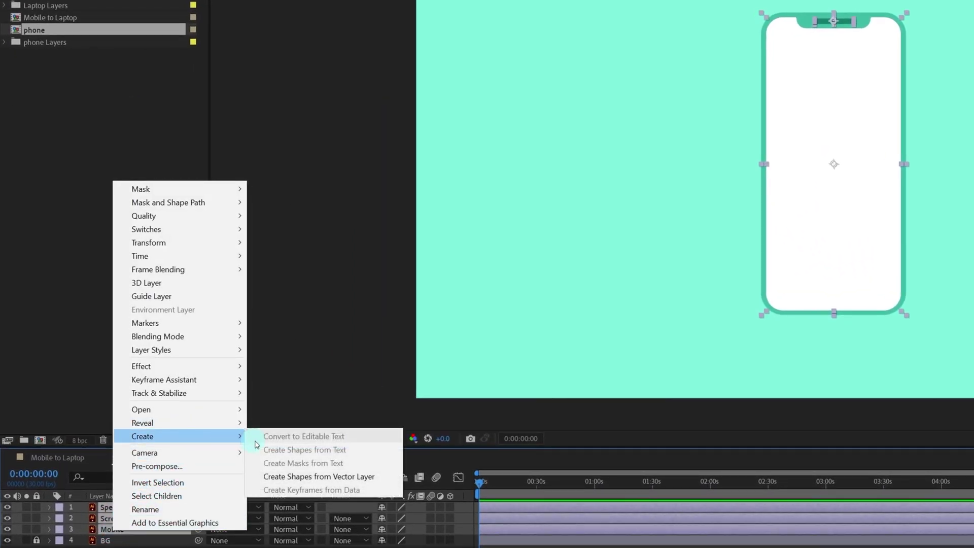
pyautogui.click(287, 481)
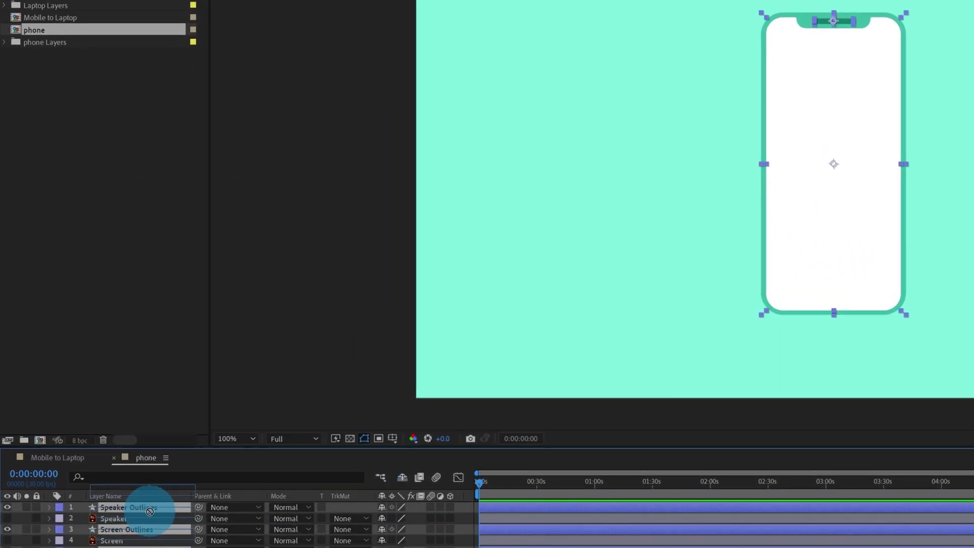
# - Move the outline shape layers above the originals and delete the original Speaker, Screen and Mobile Illustrator layers
pyautogui.moveTo(147, 508); pyautogui.dragTo(151, 516)
pyautogui.click(120, 541)
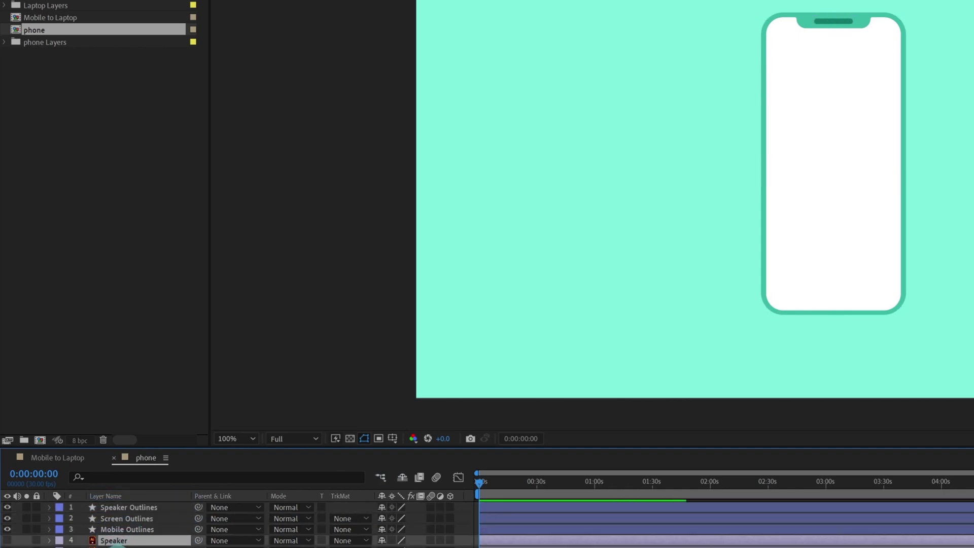
pyautogui.press('Delete')
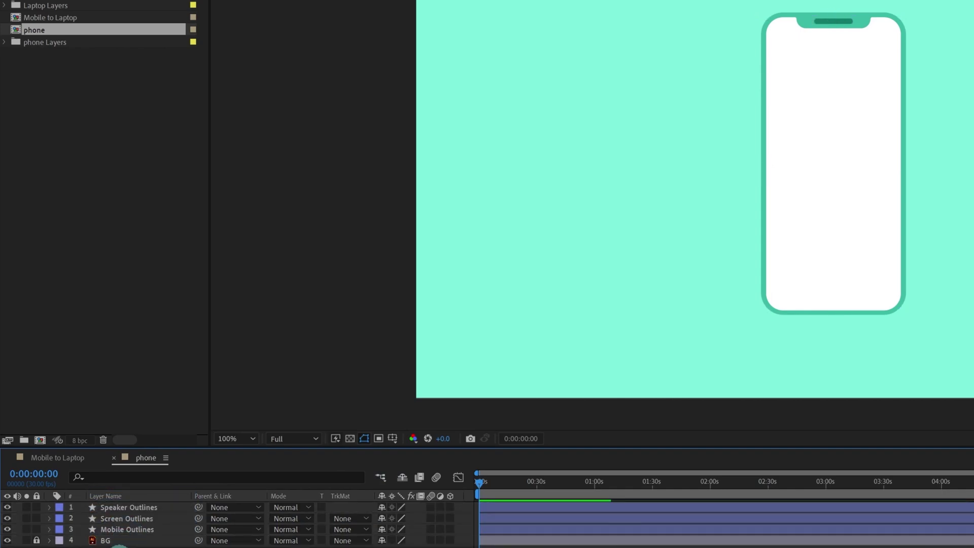
# - Rename the Speaker Outlines layer to Speaker
pyautogui.click(163, 510)
pyautogui.press('Return')
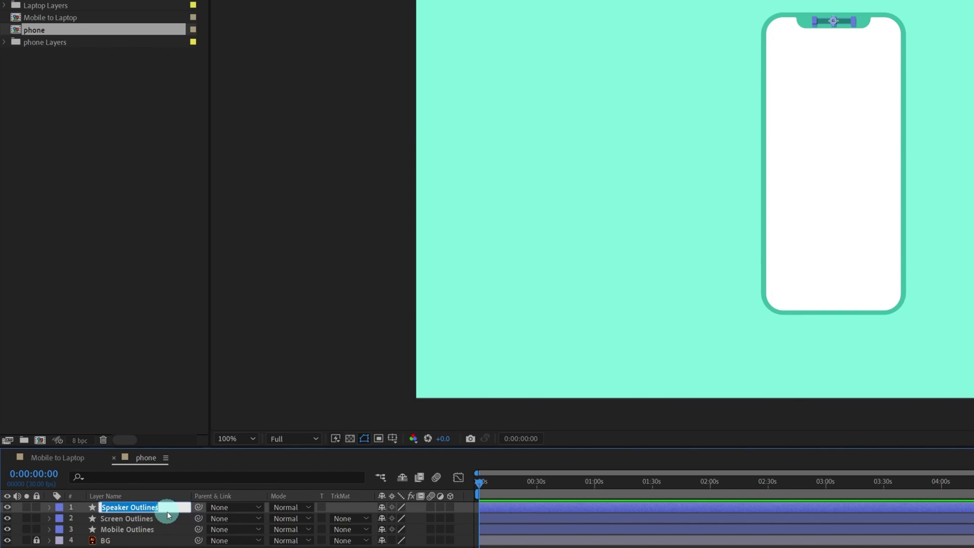
pyautogui.press('End')
pyautogui.press('BackSpace')
pyautogui.press('BackSpace')
pyautogui.press('BackSpace')
pyautogui.press('BackSpace')
pyautogui.press('BackSpace')
pyautogui.press('BackSpace')
pyautogui.press('BackSpace')
pyautogui.press('BackSpace')
pyautogui.press('BackSpace')
pyautogui.press('Tab')
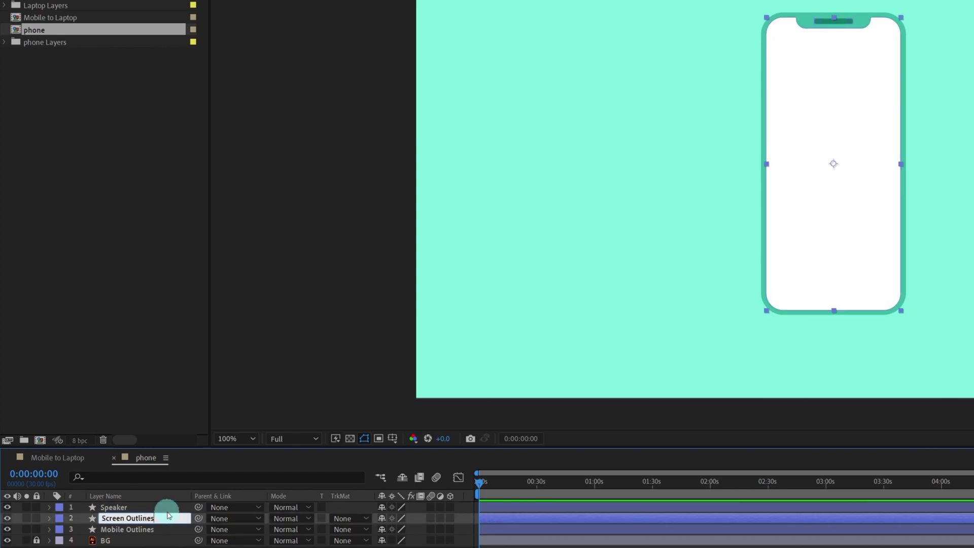
# - Rename the Screen Outlines layer to Screen
pyautogui.press('End')
pyautogui.press('BackSpace')
pyautogui.press('BackSpace')
pyautogui.press('BackSpace')
pyautogui.press('BackSpace')
pyautogui.press('BackSpace')
pyautogui.press('BackSpace')
pyautogui.press('BackSpace')
pyautogui.press('BackSpace')
pyautogui.press('BackSpace')
pyautogui.press('Tab')
# - Rename the Mobile Outlines layer to Mobile and deselect all layers
pyautogui.press('End')
pyautogui.press('BackSpace')
pyautogui.press('BackSpace')
pyautogui.press('BackSpace')
pyautogui.press('BackSpace')
pyautogui.press('BackSpace')
pyautogui.press('BackSpace')
pyautogui.press('BackSpace')
pyautogui.press('BackSpace')
pyautogui.press('BackSpace')
pyautogui.hotkey('ctrl', 'shift', 'a')
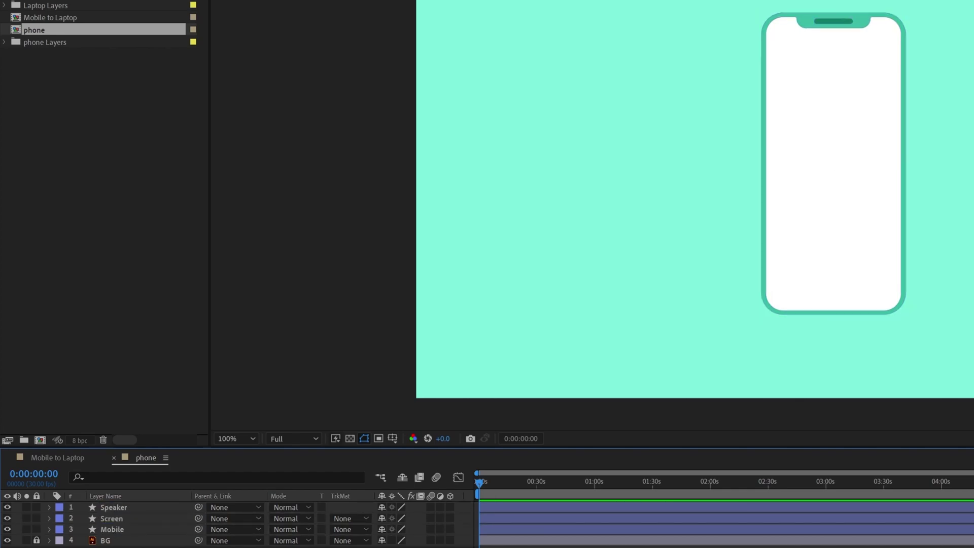
# - Parent the Speaker and Screen layers to the Mobile layer
pyautogui.click(123, 519)
pyautogui.keyDown('shift'); pyautogui.click(126, 509); pyautogui.keyUp('shift')
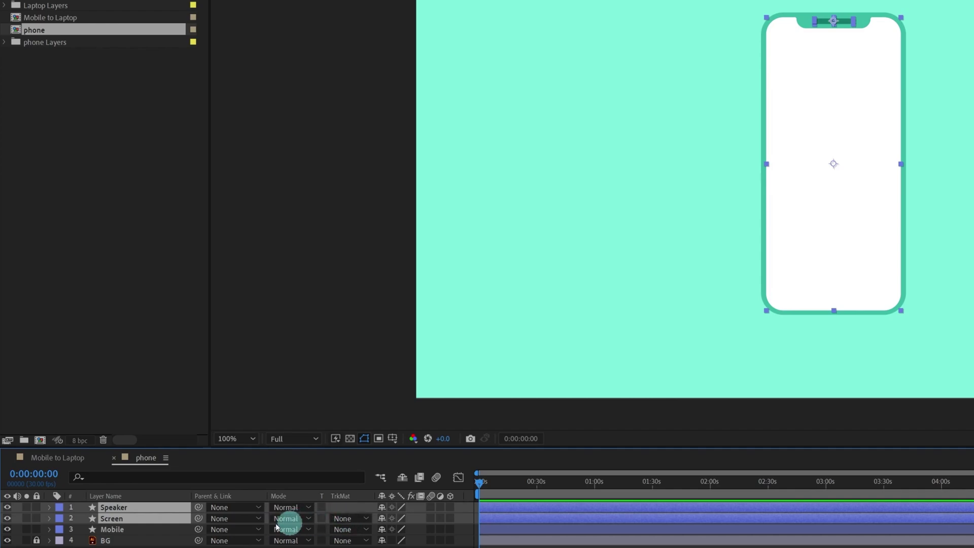
pyautogui.moveTo(199, 518); pyautogui.dragTo(120, 531)
pyautogui.click(511, 543)
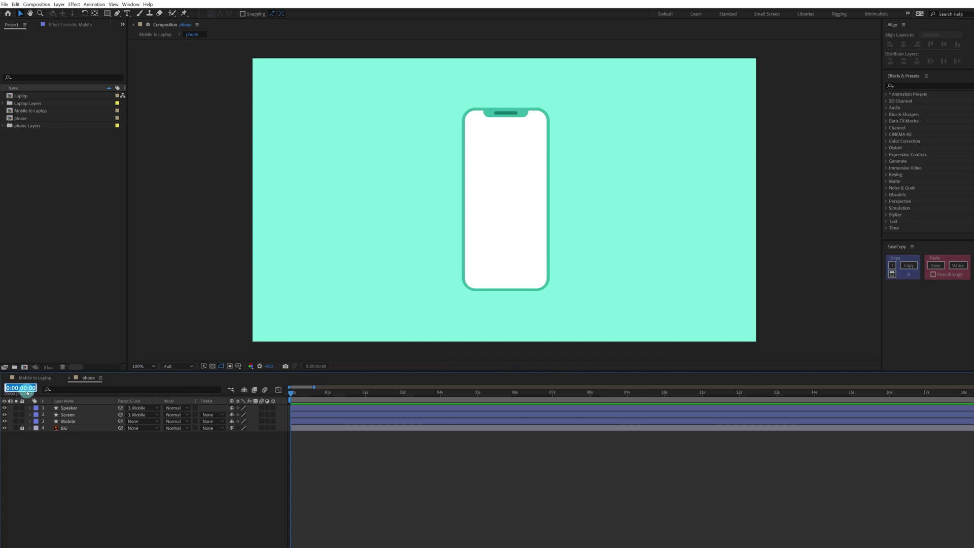
# - Go 30 frames forward to 0:00:01:00 and add a starting Rotation keyframe on the Mobile layer
pyautogui.write('+3')
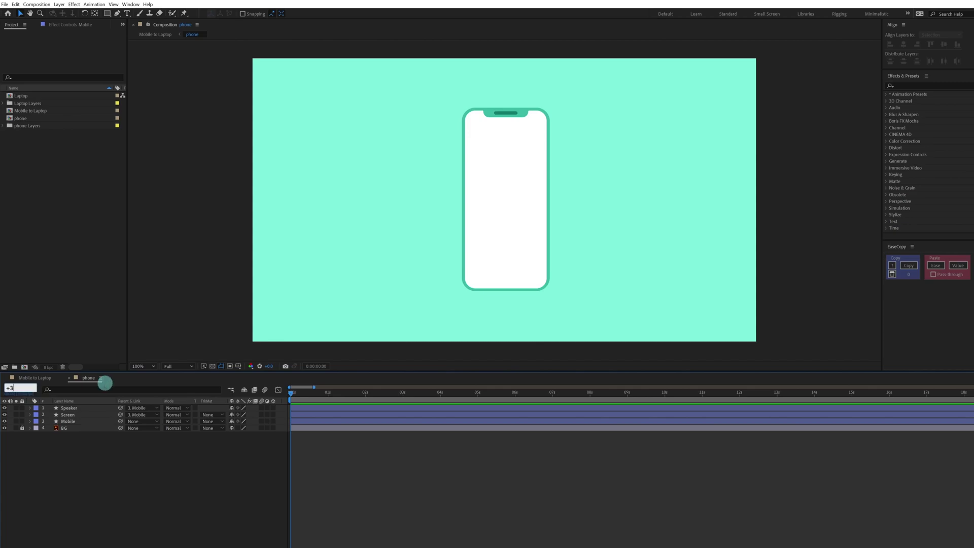
pyautogui.write('0')
pyautogui.press('Return')
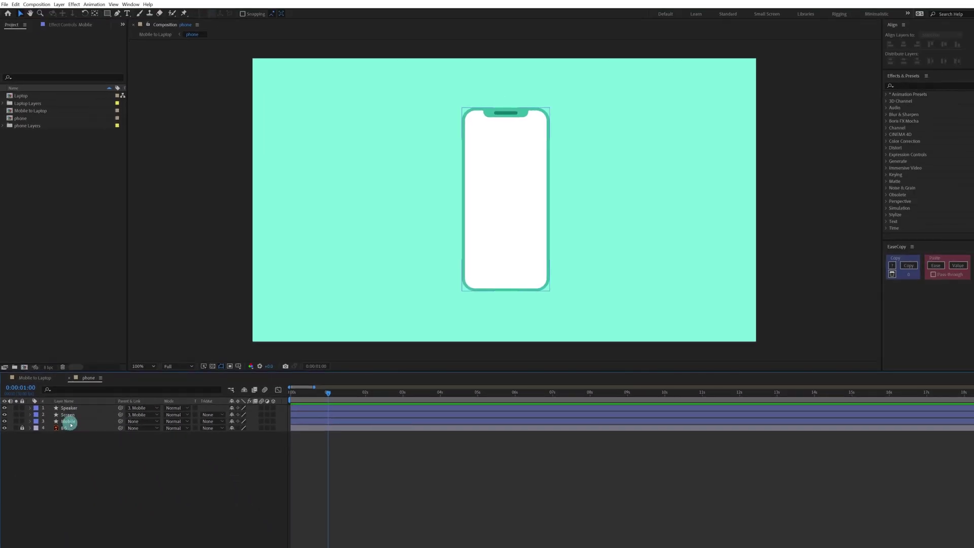
pyautogui.click(121, 523)
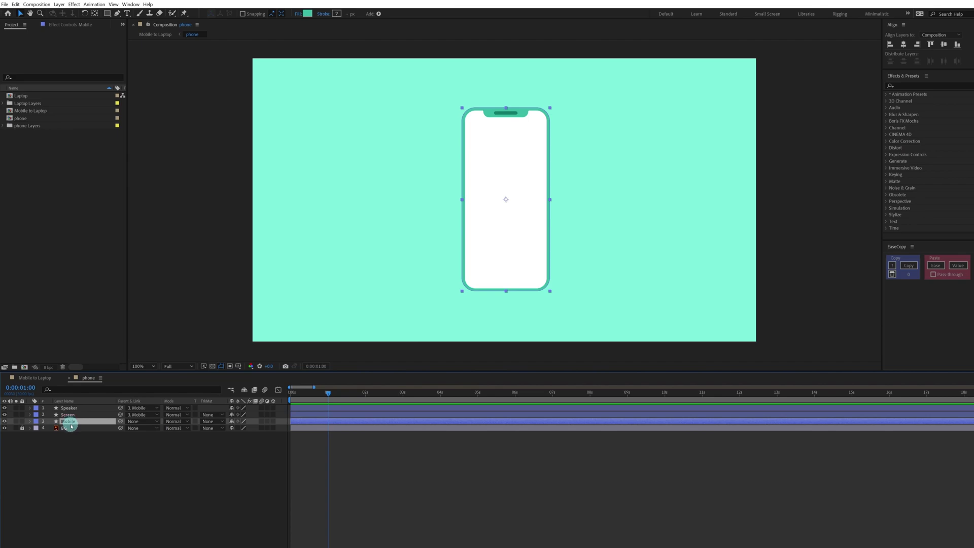
pyautogui.press('r')
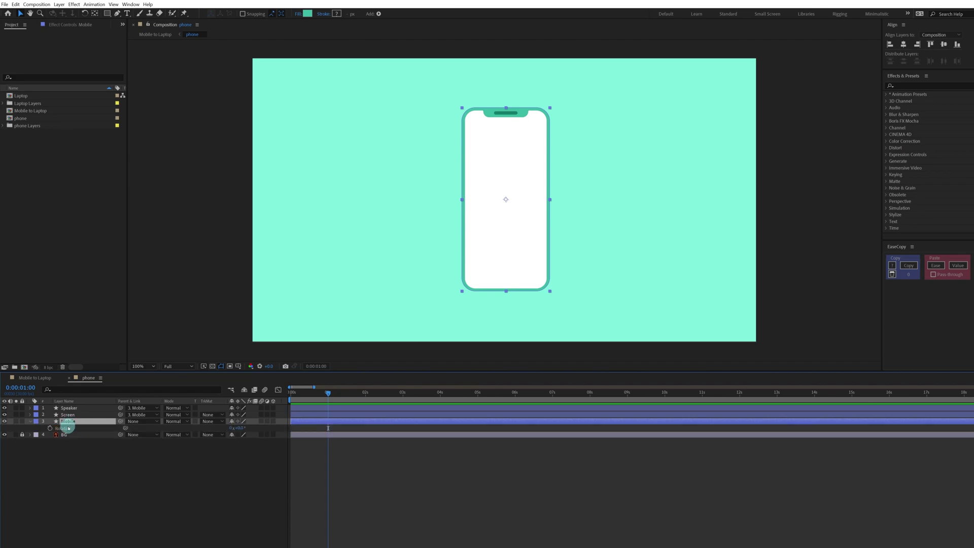
pyautogui.click(51, 429)
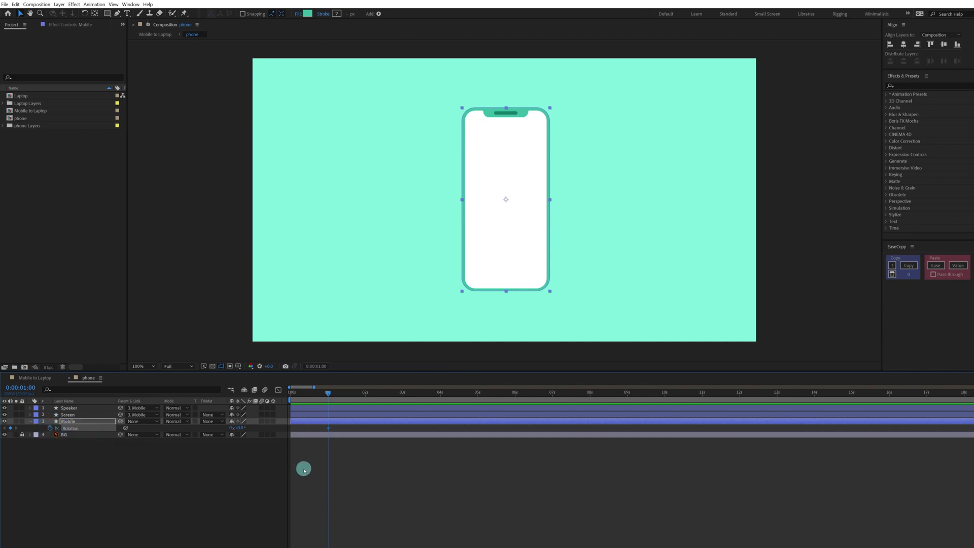
# - Go 5 frames forward to 0:00:01:05 and keyframe the Mobile layer's rotation at 5°
pyautogui.click(20, 388)
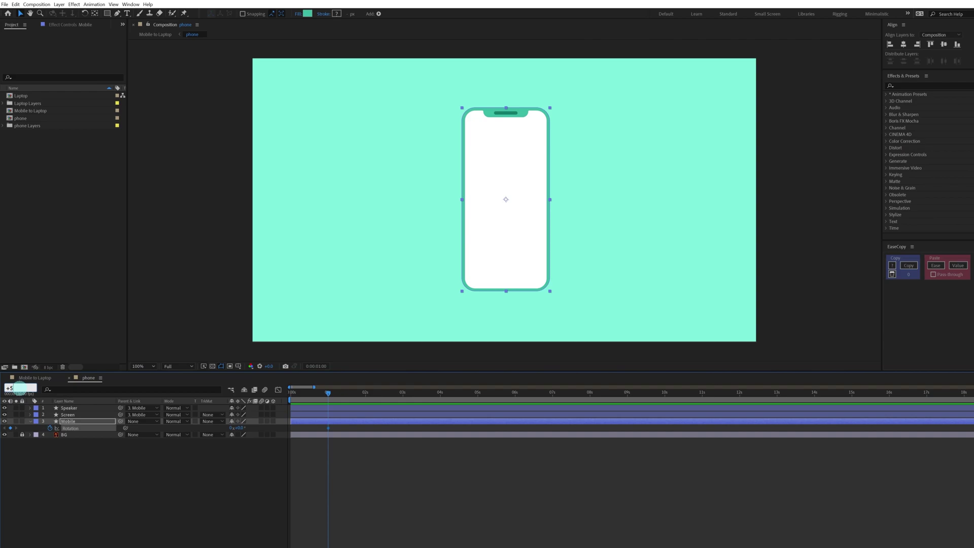
pyautogui.write('+5')
pyautogui.press('Return')
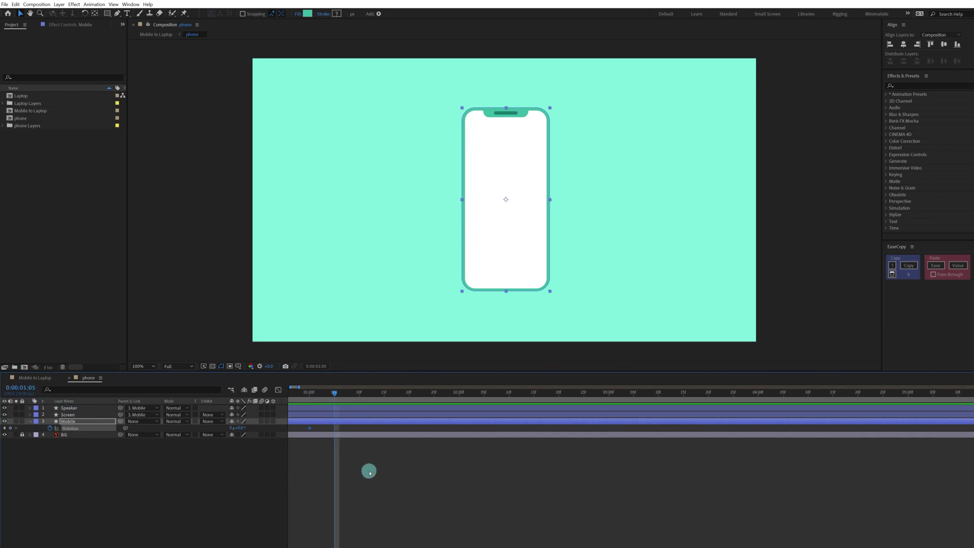
pyautogui.click(240, 427)
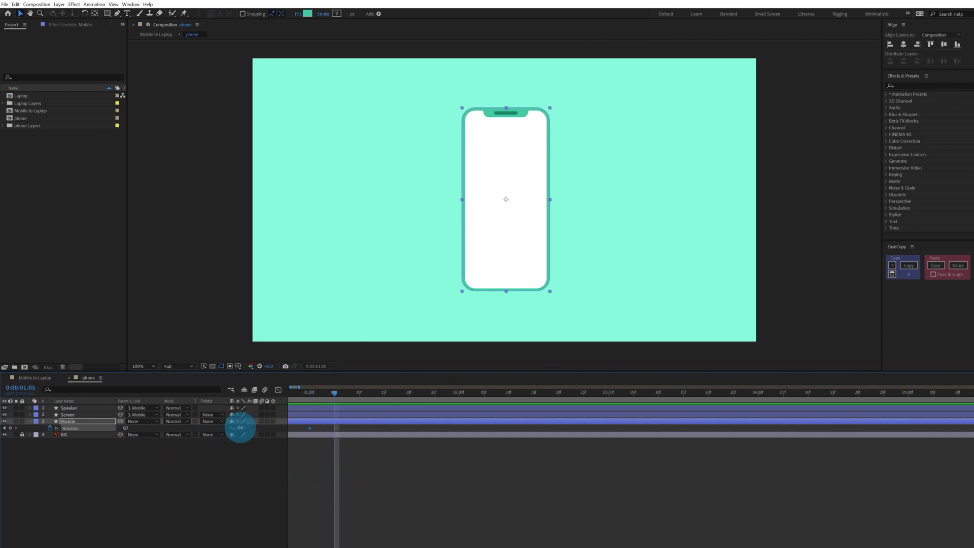
pyautogui.moveTo(240, 428); pyautogui.dragTo(243, 428)
pyautogui.click(238, 428)
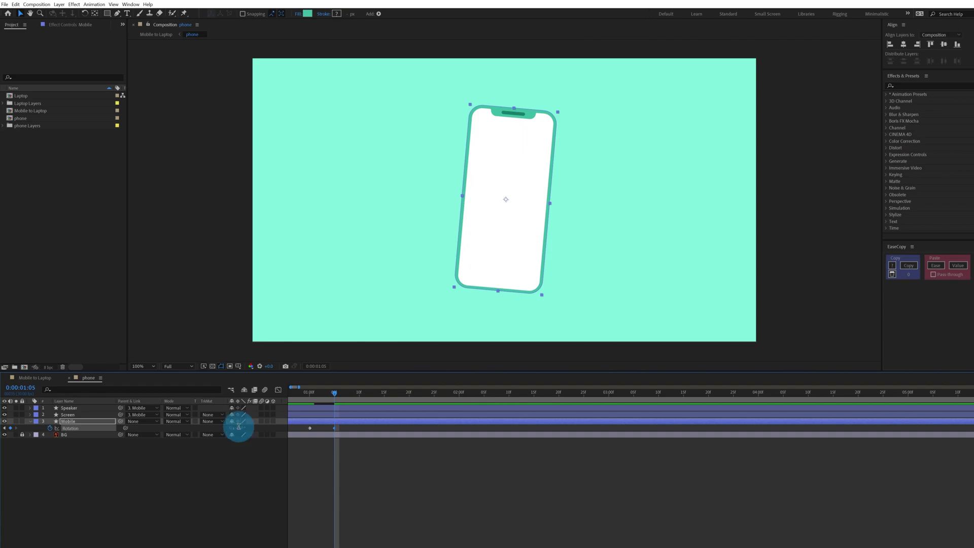
pyautogui.click(301, 473)
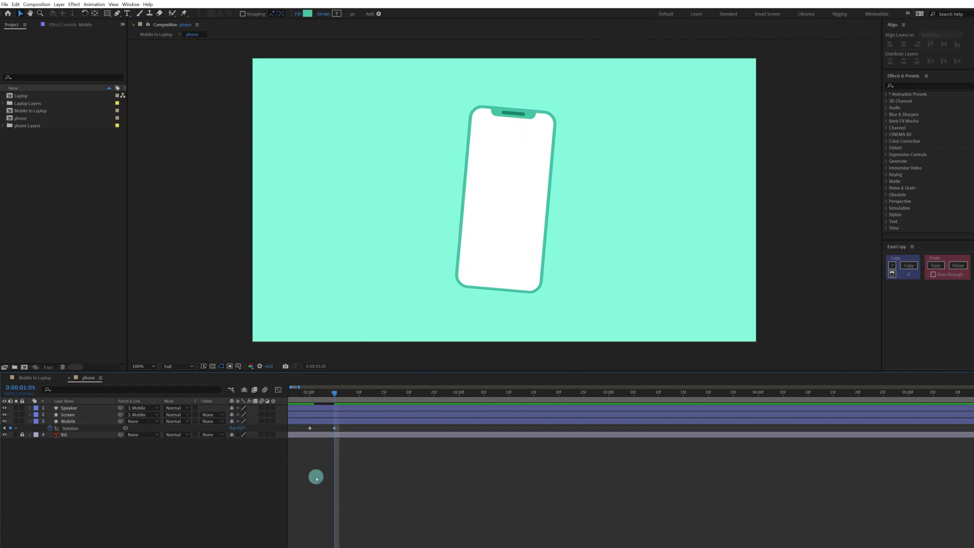
# - Go 12 frames forward to 0:00:01:17, keyframe the Mobile layer's rotation at -90°, and scrub through the motion
pyautogui.click(24, 390)
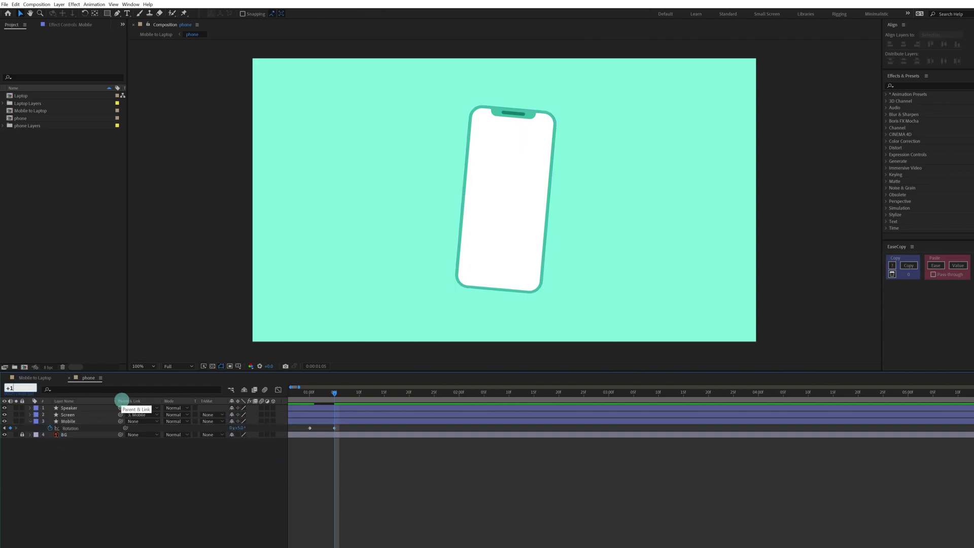
pyautogui.write('+12')
pyautogui.press('Return')
pyautogui.click(240, 428)
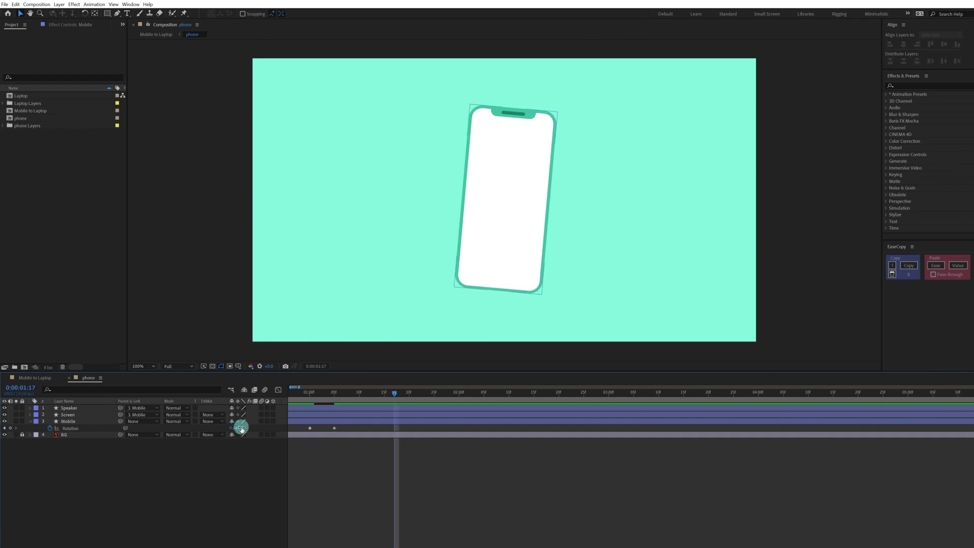
pyautogui.moveTo(241, 428); pyautogui.dragTo(205, 431)
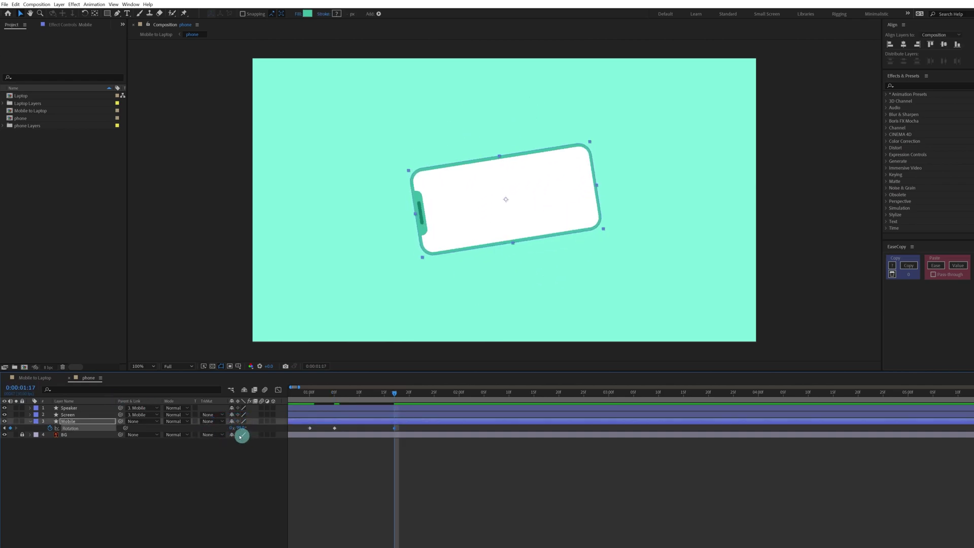
pyautogui.click(241, 428)
pyautogui.write('-90')
pyautogui.press('Return')
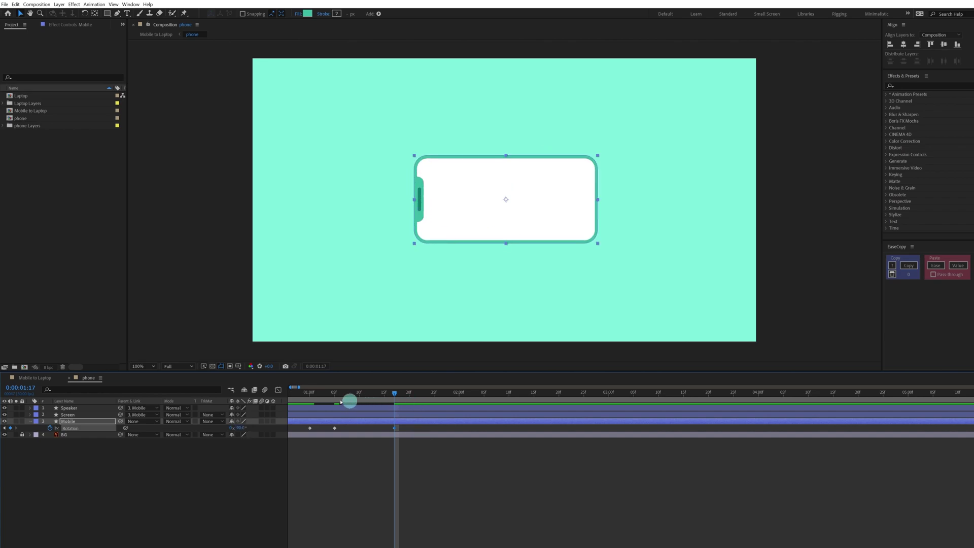
pyautogui.moveTo(325, 399); pyautogui.dragTo(424, 394)
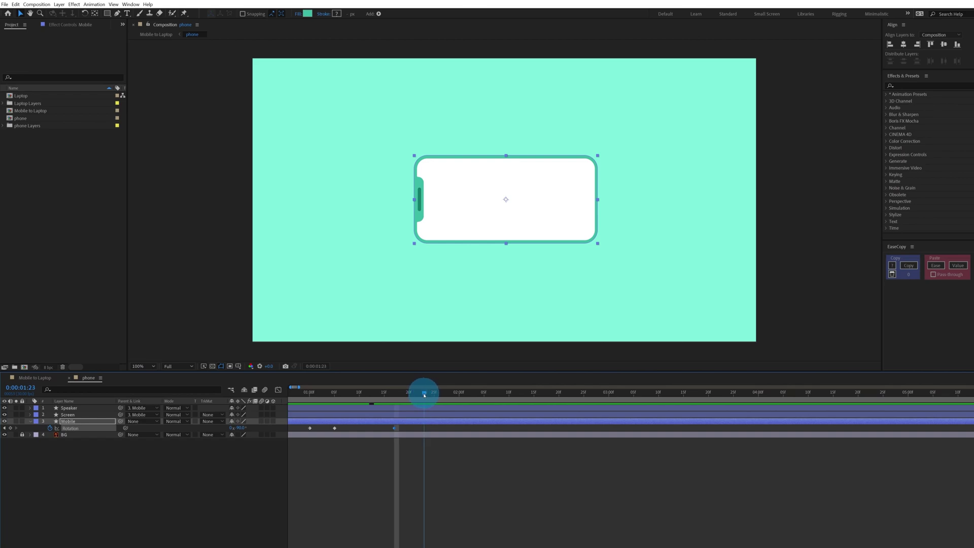
# - Keyframe the Mobile layer's current rotation at 0:00:01:23, and set the rotation keyframe at 0:00:01:17 to -91°
pyautogui.click(10, 428)
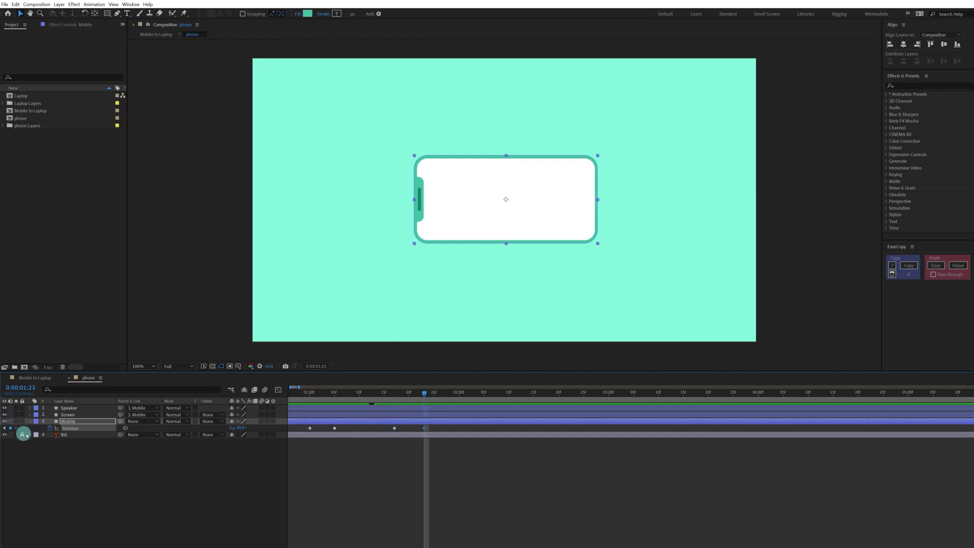
pyautogui.press('j')
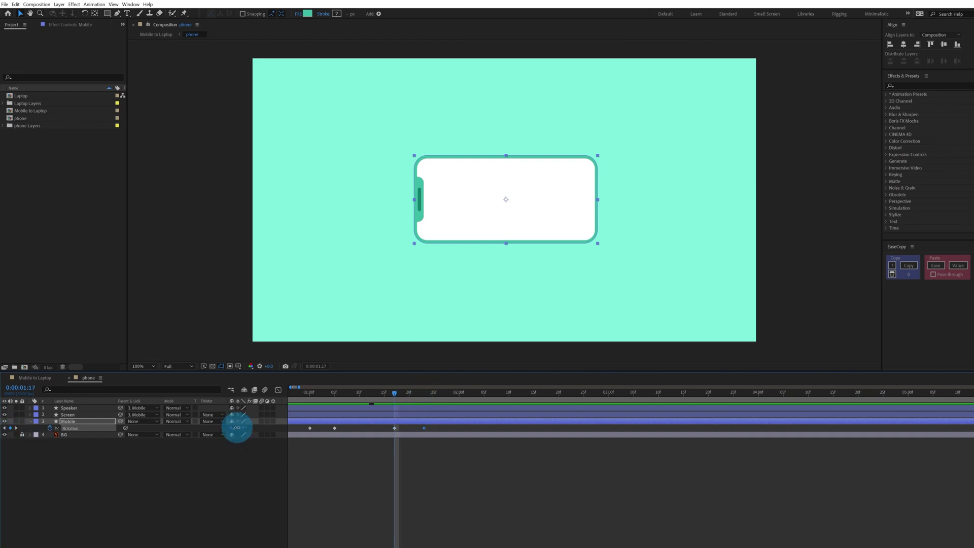
pyautogui.click(237, 428)
pyautogui.write('-91')
pyautogui.press('Return')
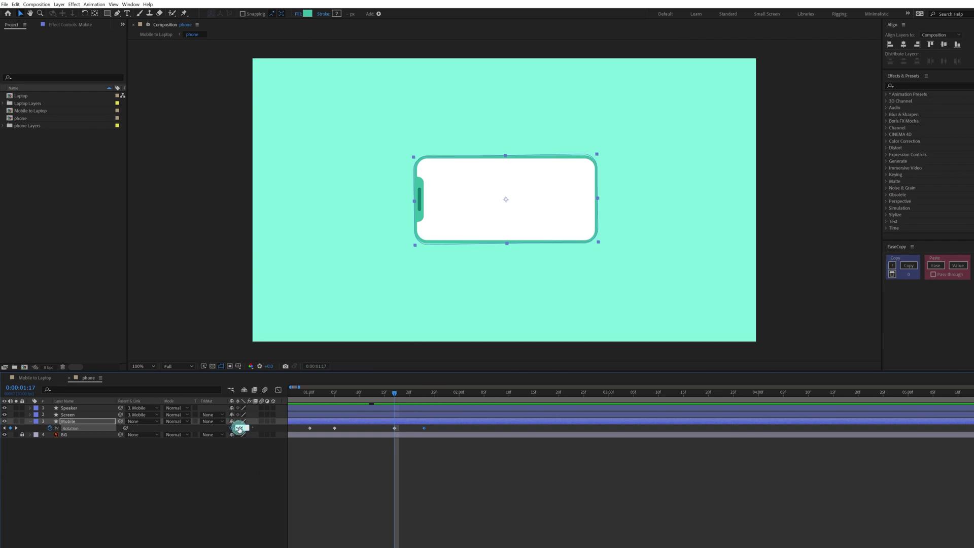
# - Apply Easy Ease to all four Rotation keyframes of the Mobile layer
pyautogui.click(427, 428)
pyautogui.moveTo(431, 426); pyautogui.dragTo(298, 442)
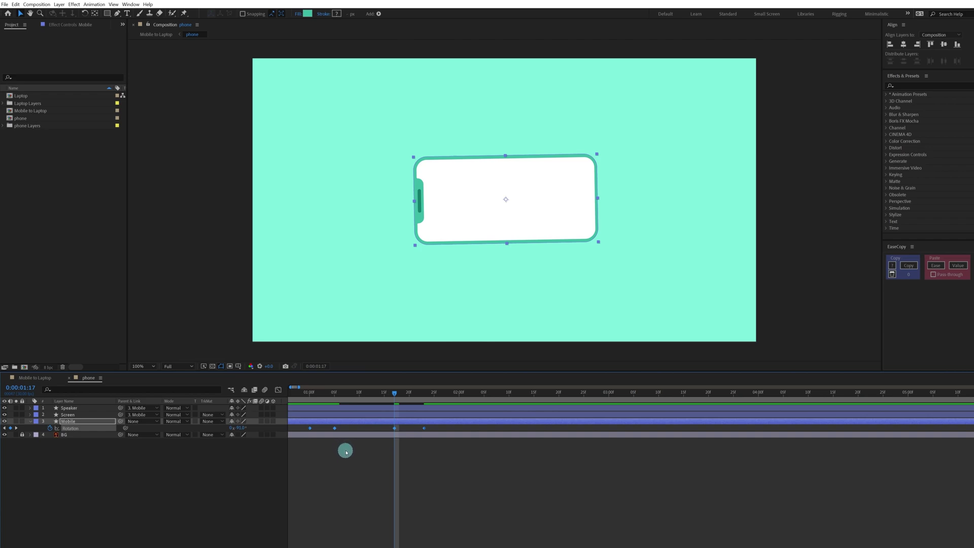
pyautogui.click(299, 395)
pyautogui.click(433, 462)
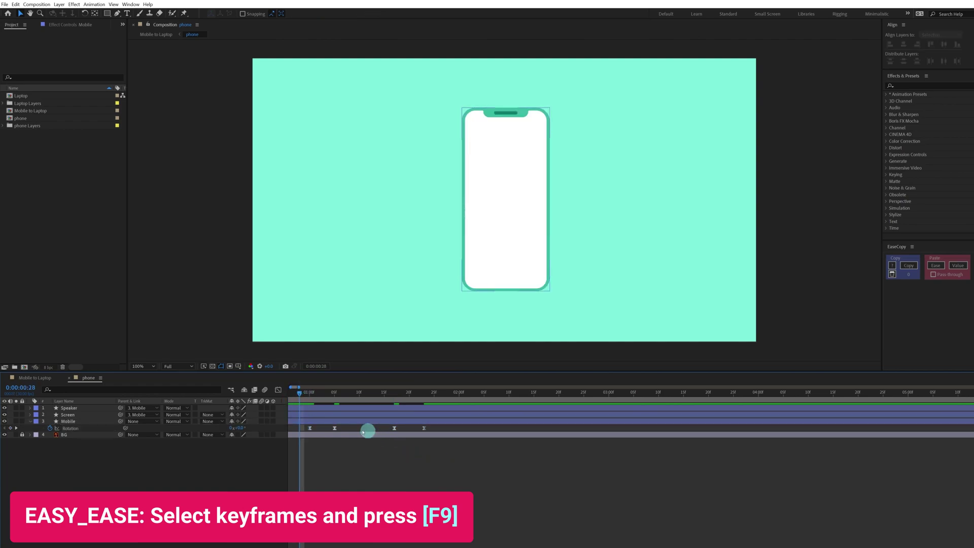
# - Play back the eased phone rotation from just before its first keyframe
pyautogui.press('space')
pyautogui.click(301, 396)
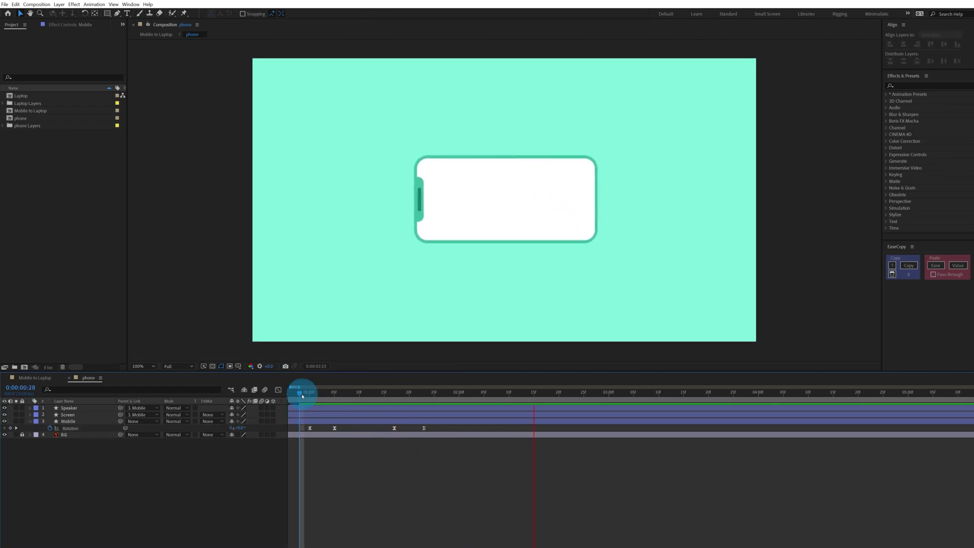
pyautogui.press('space')
pyautogui.click(302, 396)
pyautogui.click(393, 497)
# - Expand the Mobile layer's Group 1 down to Path 1 and add a starting Path keyframe at 0:00:01:05
pyautogui.moveTo(303, 396)
pyautogui.mouseDown()
pyautogui.moveTo(407, 400)
pyautogui.moveTo(310, 399)
pyautogui.mouseUp()
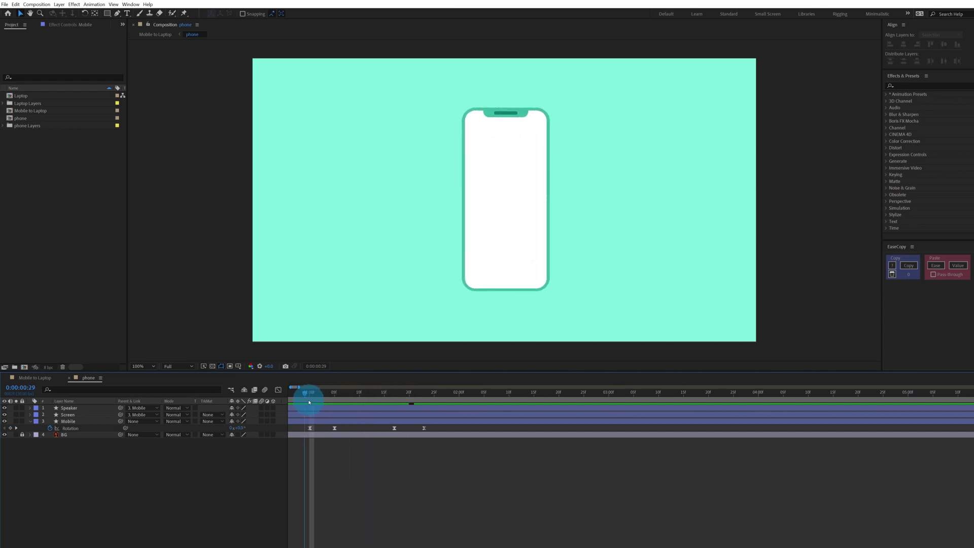
pyautogui.click(171, 432)
pyautogui.click(76, 428)
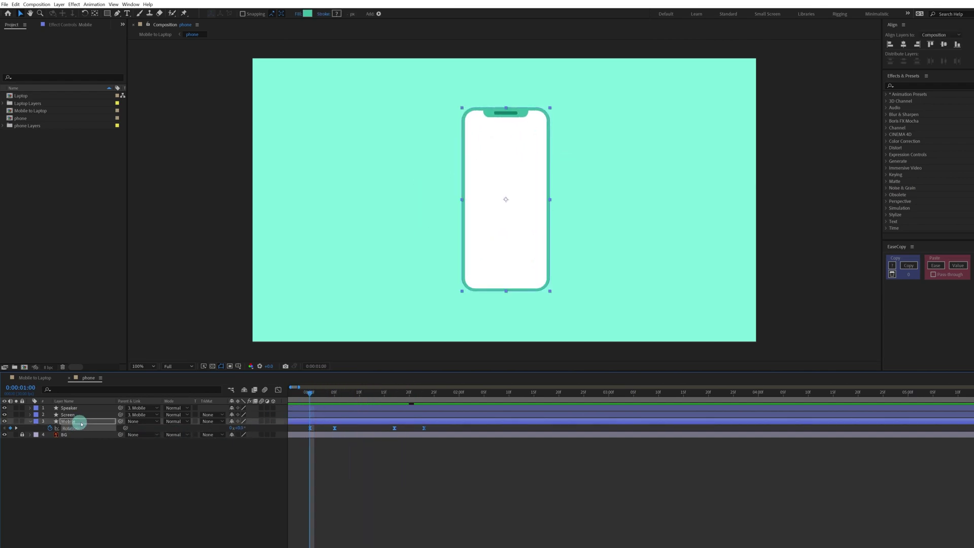
pyautogui.click(31, 427)
pyautogui.click(30, 421)
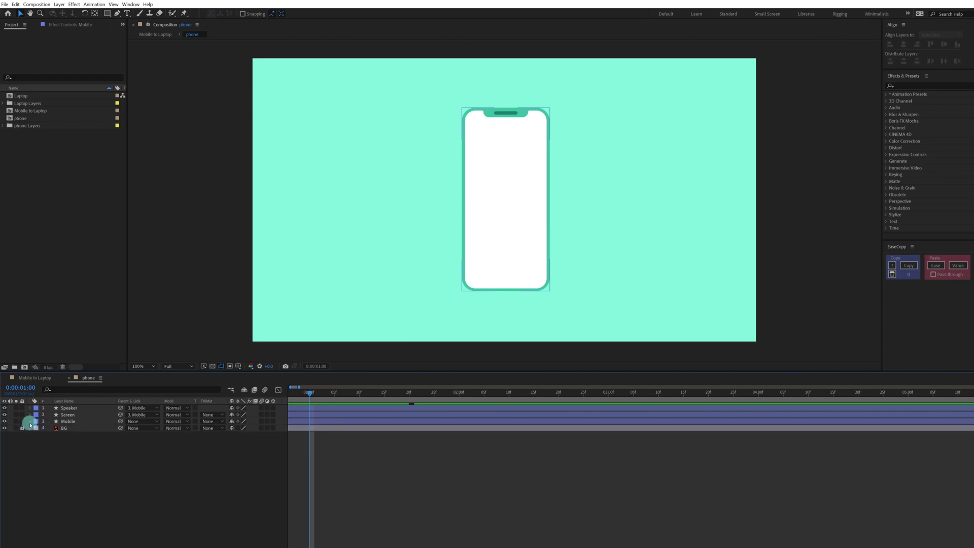
pyautogui.click(30, 422)
pyautogui.click(37, 429)
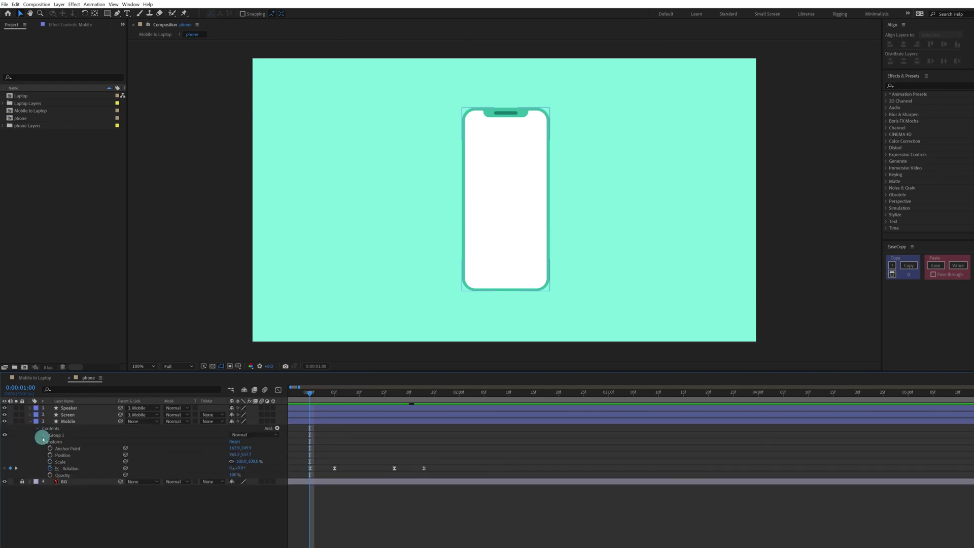
pyautogui.click(44, 435)
pyautogui.click(50, 442)
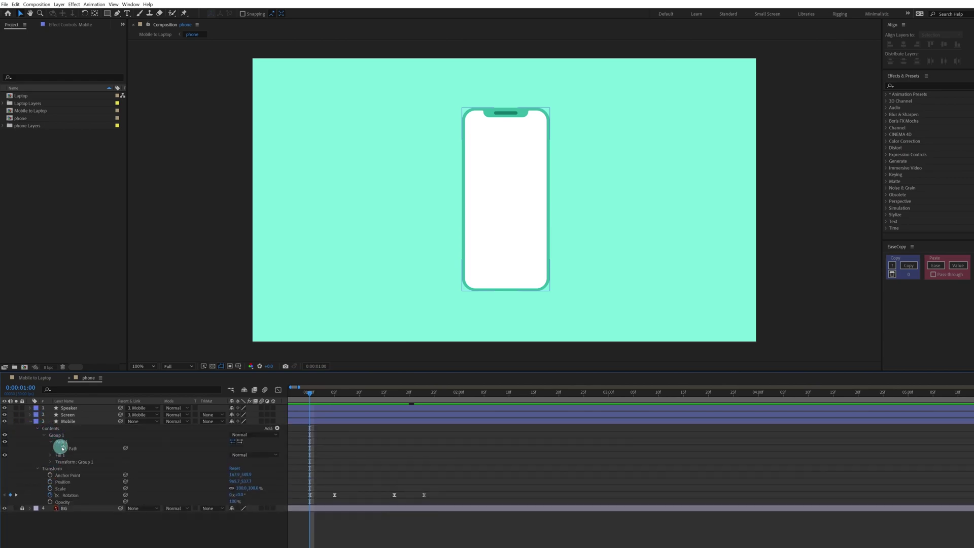
pyautogui.moveTo(326, 395)
pyautogui.mouseDown()
pyautogui.moveTo(346, 398)
pyautogui.moveTo(334, 398)
pyautogui.mouseUp()
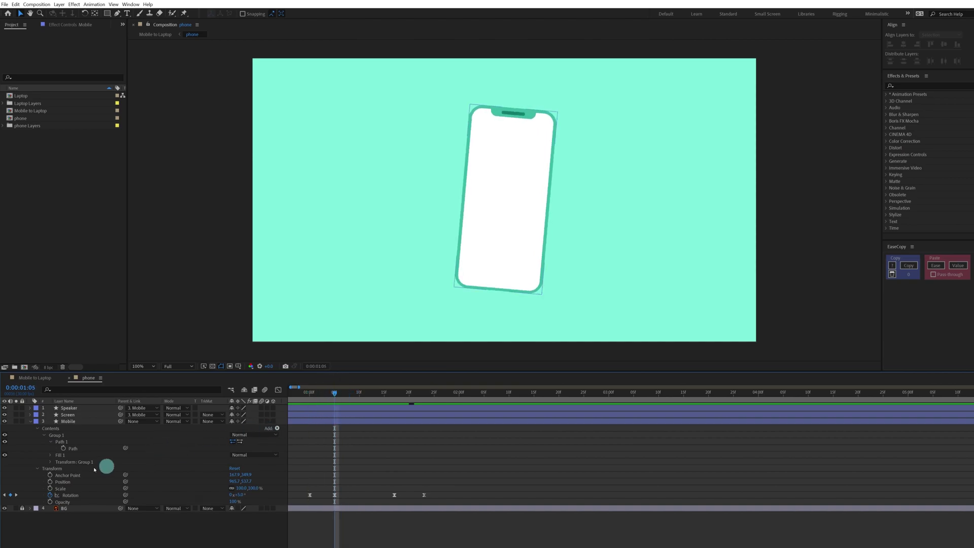
pyautogui.click(64, 449)
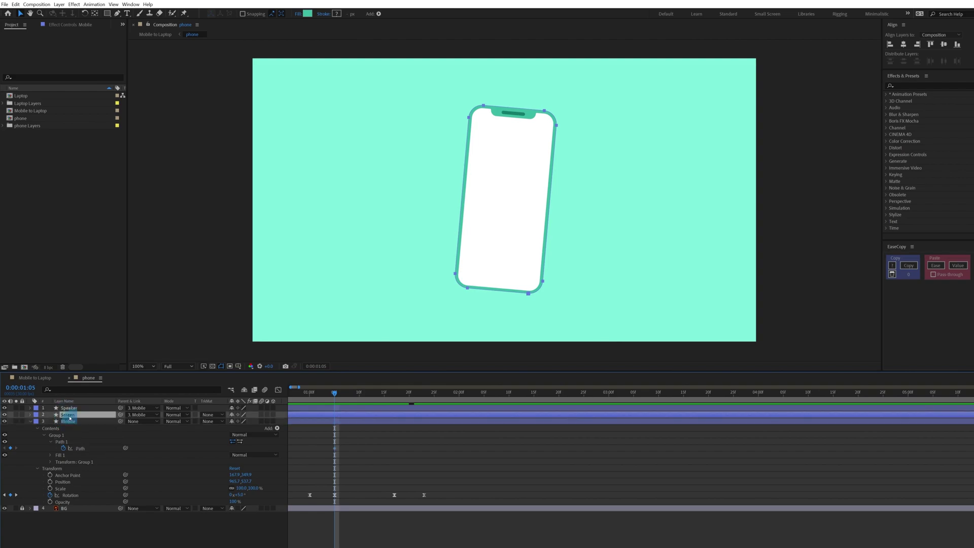
# - Expand the Screen layer's Path 1 and add a starting Path keyframe at 0:00:01:05
pyautogui.click(33, 419)
pyautogui.click(31, 415)
pyautogui.click(37, 421)
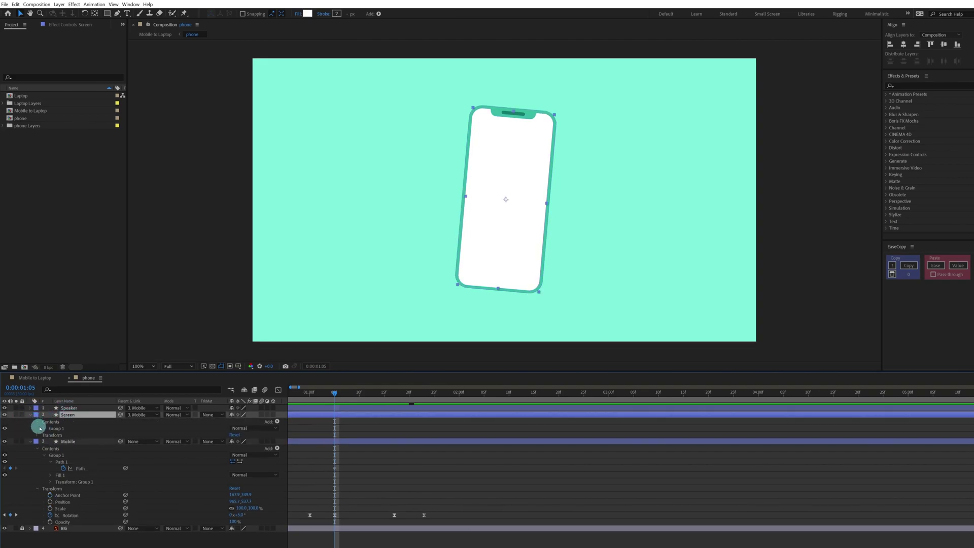
pyautogui.click(44, 428)
pyautogui.click(51, 436)
pyautogui.click(63, 442)
# - Expand the Speaker layer's Path 1 and add a starting Path keyframe at 0:00:01:05
pyautogui.click(40, 409)
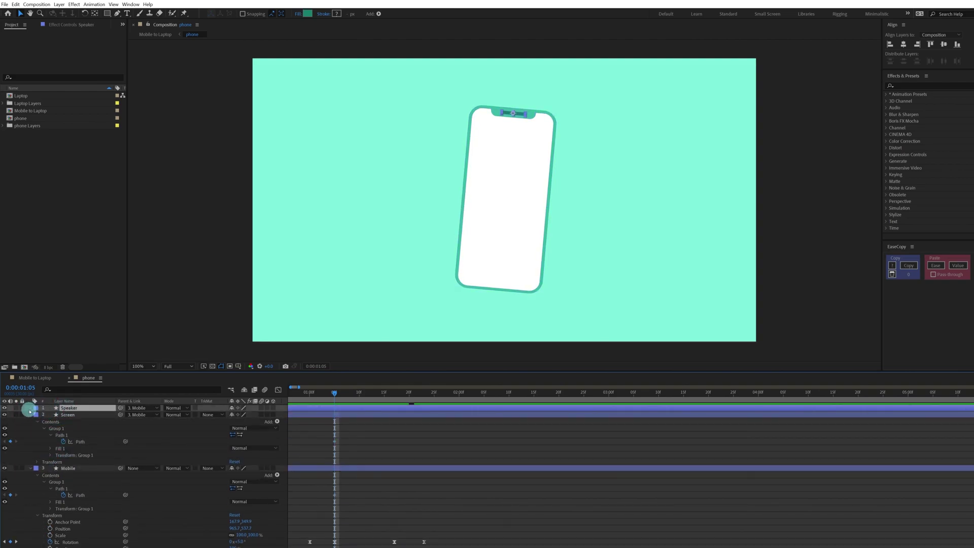
pyautogui.click(31, 408)
pyautogui.click(37, 415)
pyautogui.click(44, 422)
pyautogui.click(51, 428)
pyautogui.click(63, 435)
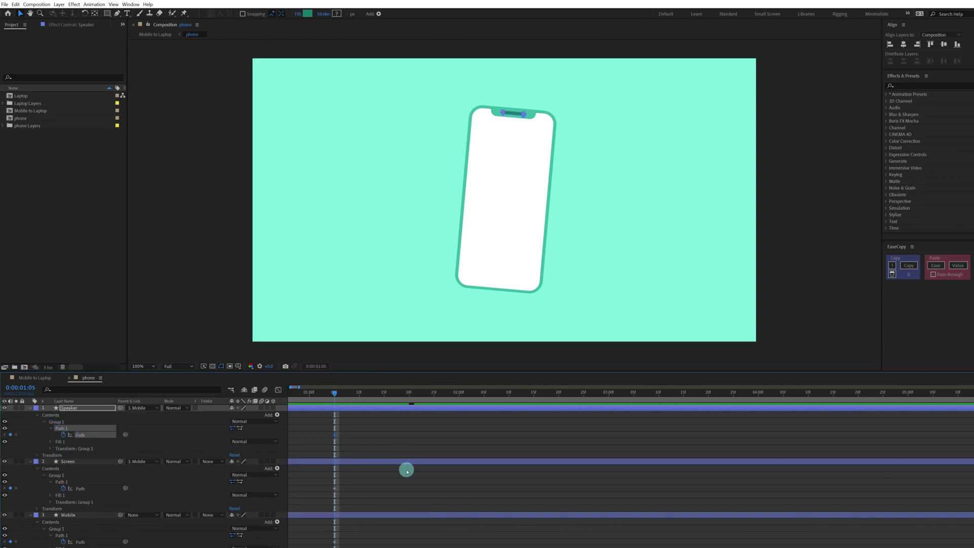
# - At 0:00:01:23, scale down the bottom-left corner points of the Mobile path toward the outer corner to tighten the rounding
pyautogui.scroll(-2, 406, 470)
pyautogui.click(386, 395)
pyautogui.moveTo(387, 397); pyautogui.dragTo(429, 395)
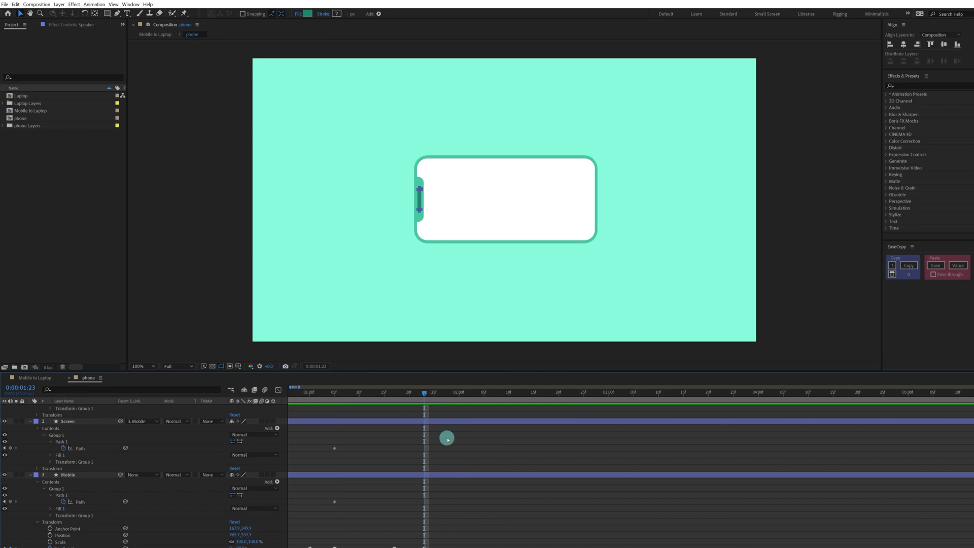
pyautogui.scroll(2, 448, 441)
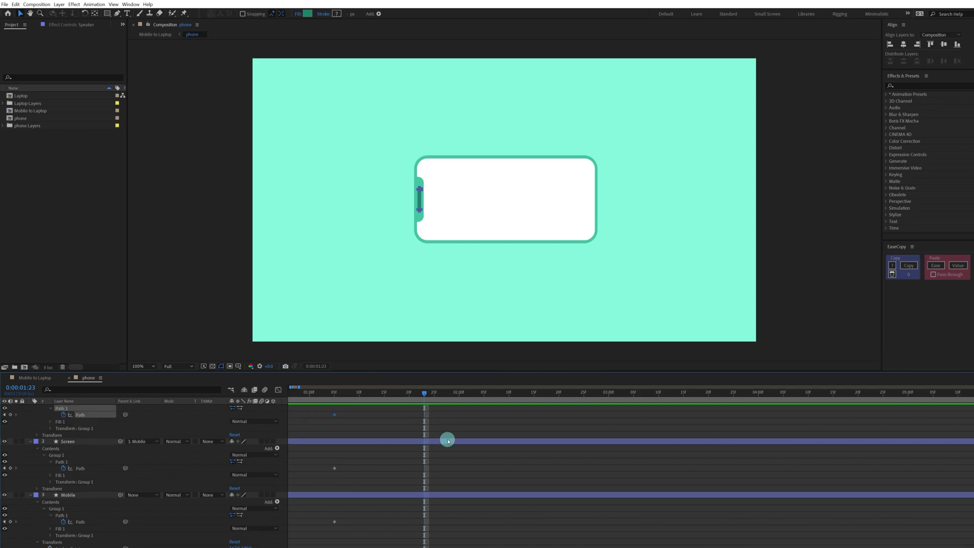
pyautogui.click(73, 516)
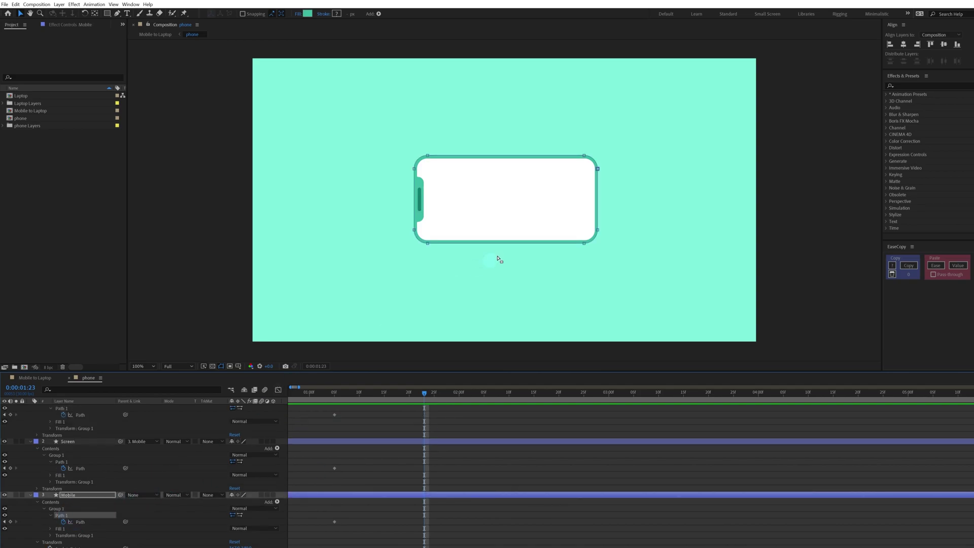
pyautogui.press('.')
pyautogui.moveTo(285, 254); pyautogui.dragTo(365, 310)
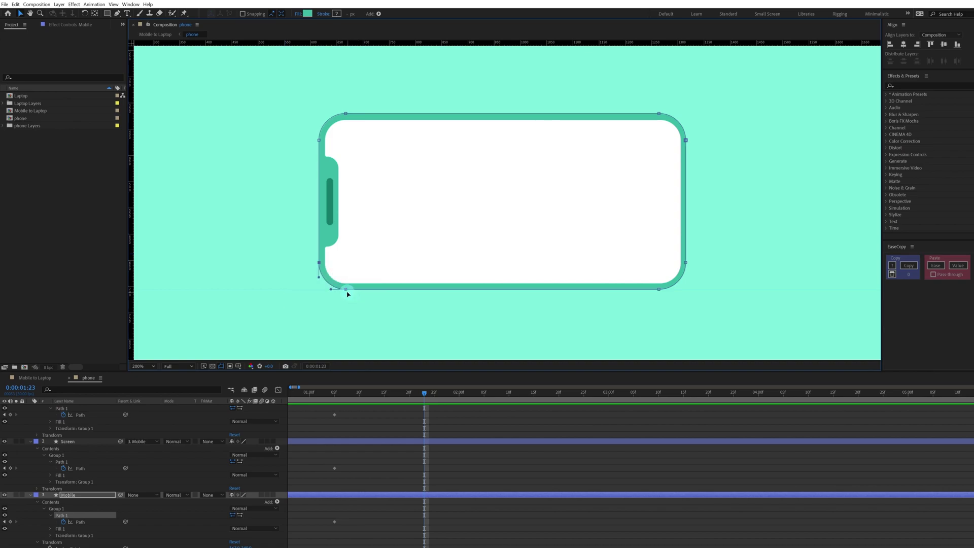
pyautogui.press('.')
pyautogui.moveTo(289, 300); pyautogui.dragTo(382, 222)
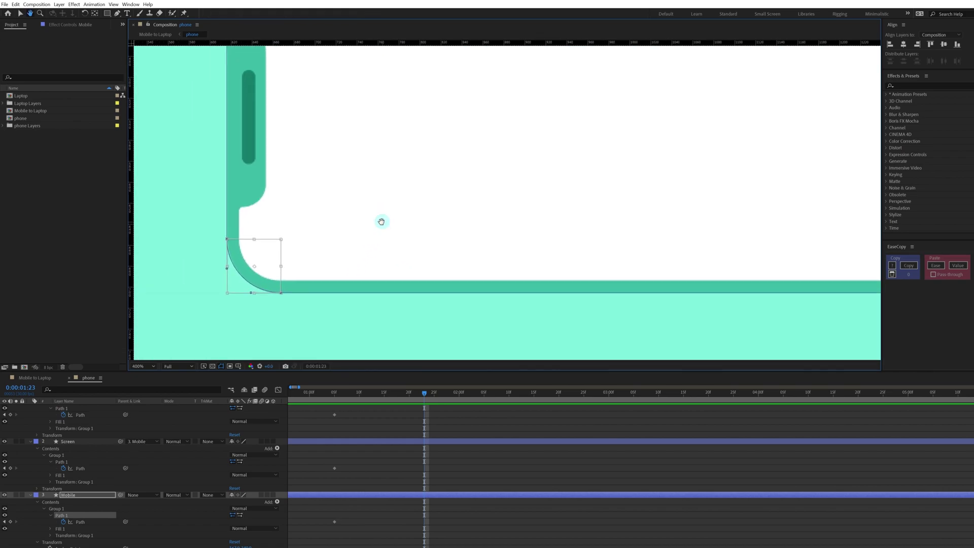
pyautogui.press('v')
pyautogui.moveTo(280, 238); pyautogui.dragTo(244, 273)
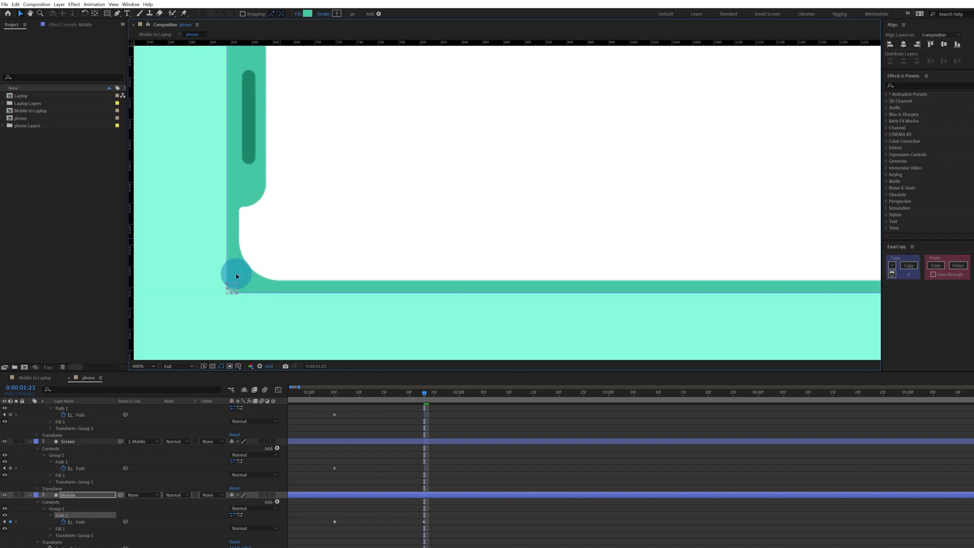
# - Scale down the bottom-right corner points of the Mobile path toward the outer corner to match the tightened bottom-left corner
pyautogui.press(',')
pyautogui.moveTo(559, 218); pyautogui.dragTo(511, 223)
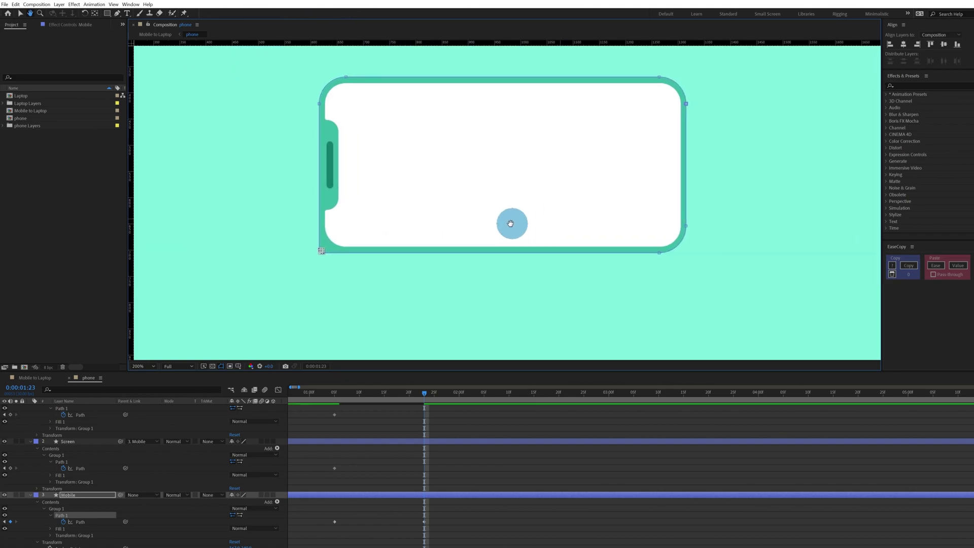
pyautogui.click(556, 271)
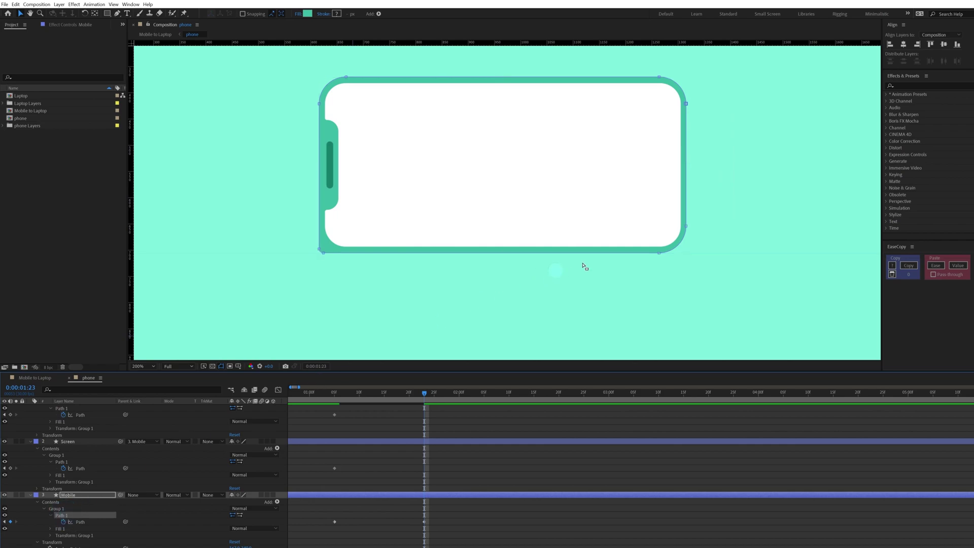
pyautogui.moveTo(693, 224); pyautogui.dragTo(681, 237)
pyautogui.moveTo(634, 269); pyautogui.dragTo(635, 268)
pyautogui.scroll(1, 687, 254)
pyautogui.moveTo(742, 249); pyautogui.dragTo(551, 248)
pyautogui.press('v')
pyautogui.click(672, 249)
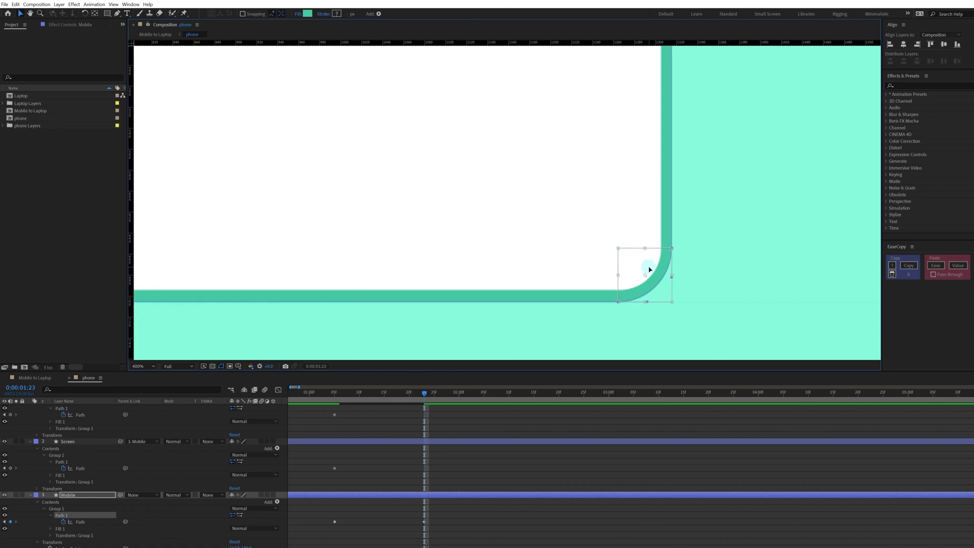
pyautogui.moveTo(617, 247); pyautogui.dragTo(652, 288)
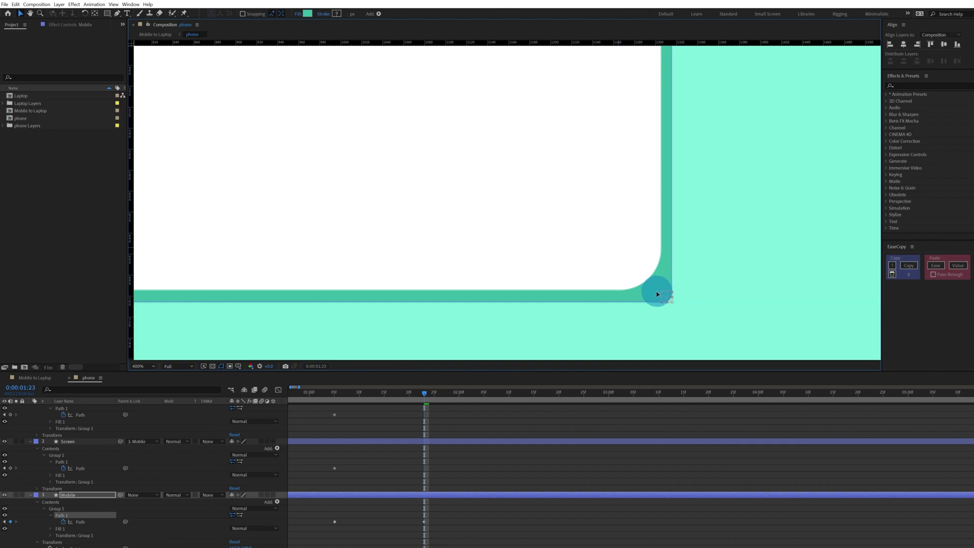
# - Move the top points of the Mobile path down toward its bottom edge, flattening the phone body into a low bar
pyautogui.press(',')
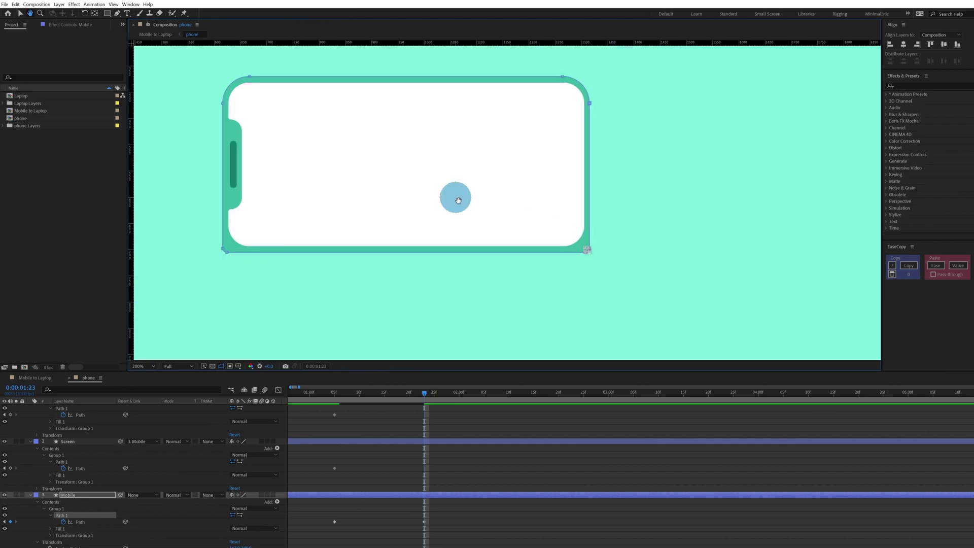
pyautogui.moveTo(455, 196); pyautogui.dragTo(522, 245)
pyautogui.click(60, 459)
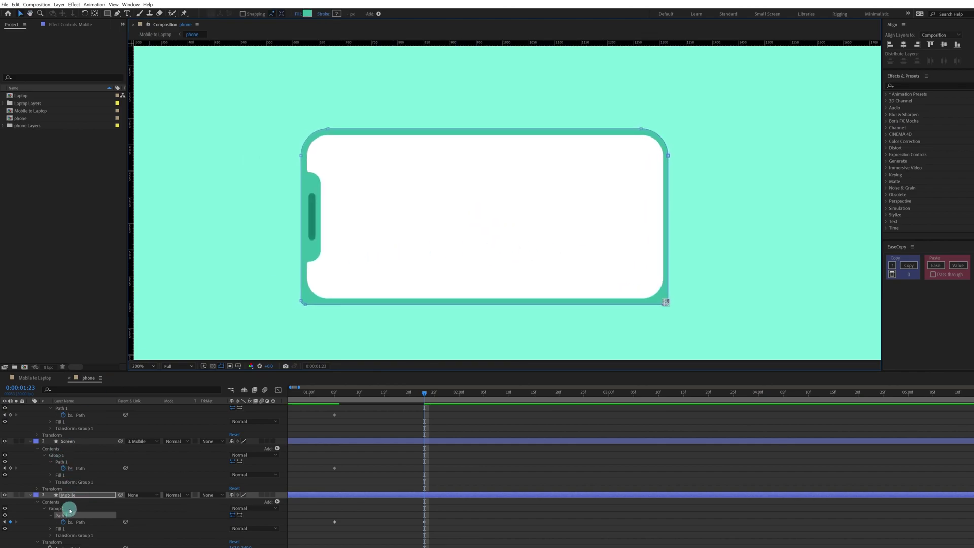
pyautogui.moveTo(243, 128); pyautogui.dragTo(668, 291)
pyautogui.moveTo(411, 232); pyautogui.dragTo(473, 152)
pyautogui.scroll(1, 404, 186)
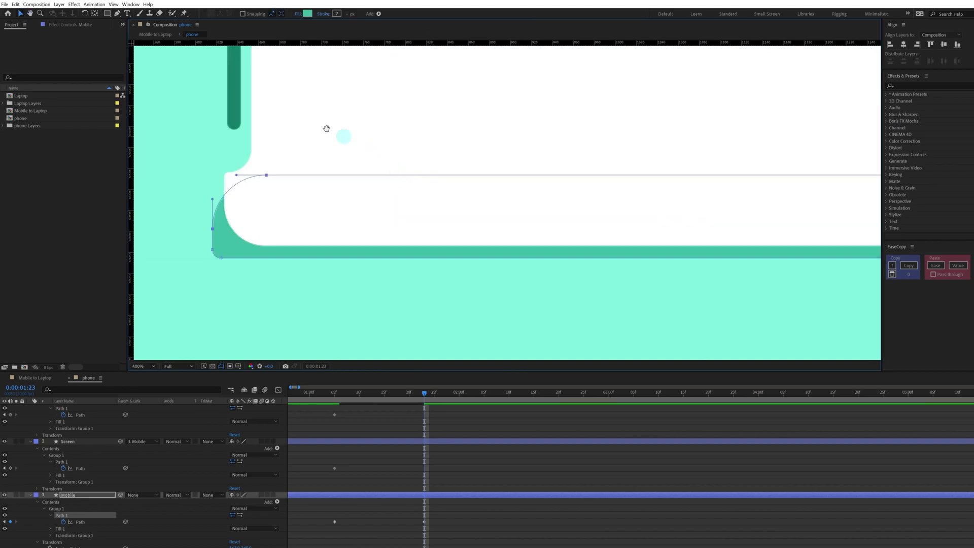
# - Scale down the top-left corner points of the flattened Mobile path toward the outer corner to tighten its rounding
pyautogui.moveTo(326, 128); pyautogui.dragTo(362, 153)
pyautogui.click(71, 509)
pyautogui.click(67, 515)
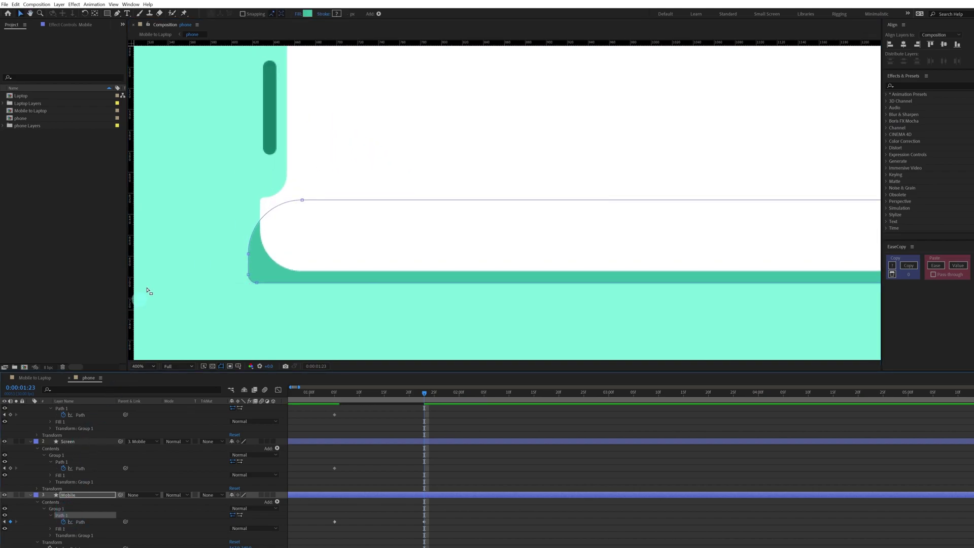
pyautogui.moveTo(191, 161); pyautogui.dragTo(261, 218)
pyautogui.click(303, 200)
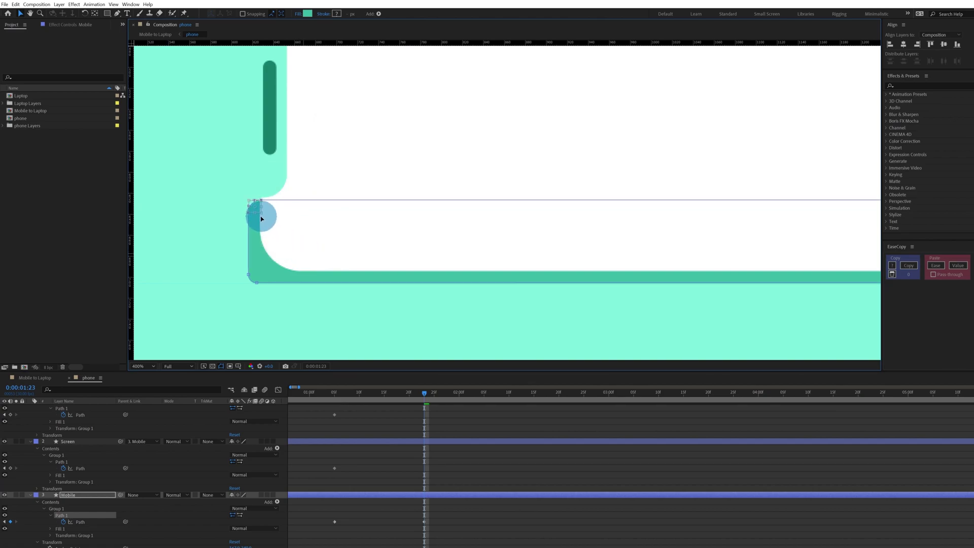
# - Scale down the top-right corner points of the flattened Mobile path toward the outer corner to tighten its rounding
pyautogui.moveTo(604, 222); pyautogui.dragTo(305, 227)
pyautogui.click(68, 510)
pyautogui.press('v')
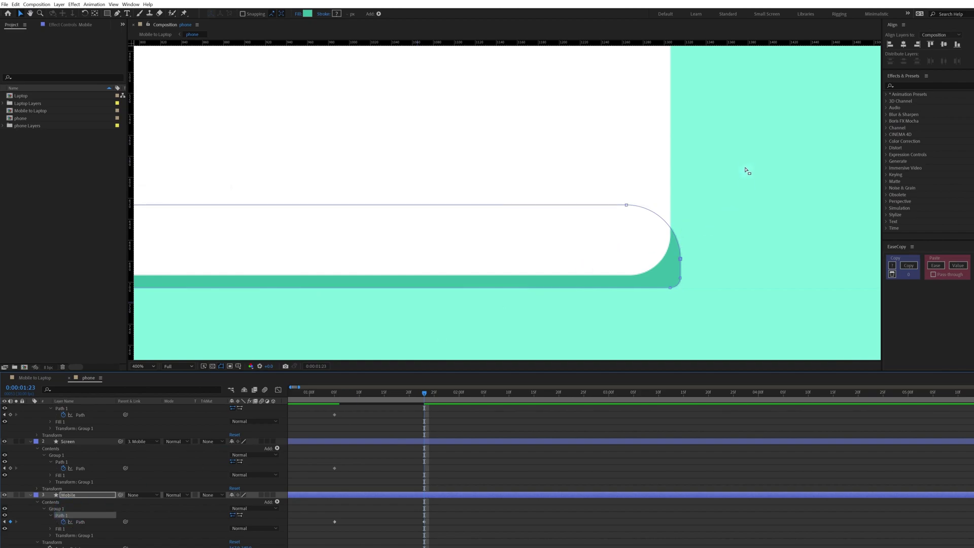
pyautogui.moveTo(745, 169); pyautogui.dragTo(669, 221)
# - Lower the top points of the Mobile path further to make the body a thin laptop-base bar
pyautogui.scroll(-1, 655, 225)
pyautogui.click(64, 508)
pyautogui.click(63, 516)
pyautogui.moveTo(189, 176); pyautogui.dragTo(619, 226)
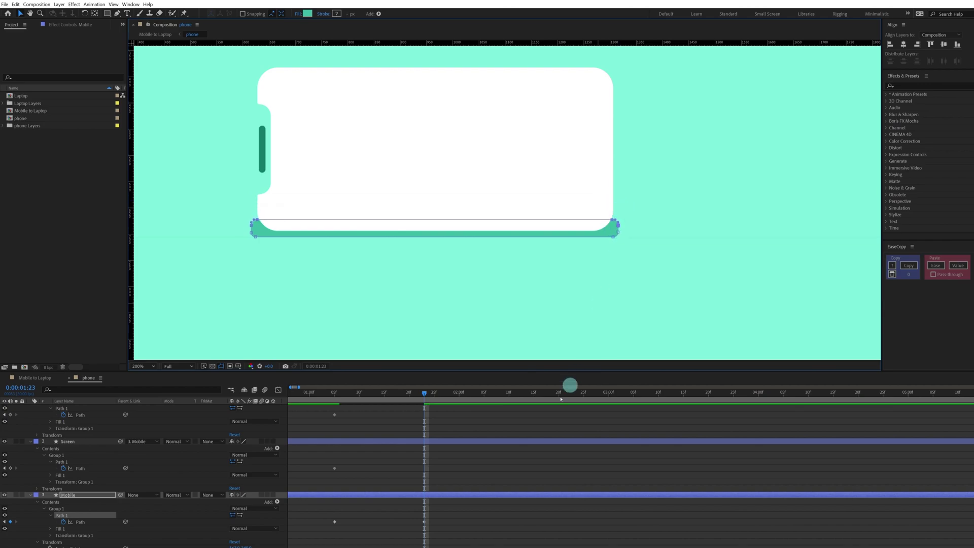
# - Scrub from the first Path keyframe to 0:00:01:23 to review the Mobile shape's morph
pyautogui.click(504, 461)
pyautogui.scroll(-2, 505, 461)
pyautogui.moveTo(348, 404); pyautogui.dragTo(422, 404)
# - Scale down the rounded notch corner points of the Screen path at 0:00:01:23 to make both notch corners sharp
pyautogui.scroll(2, 458, 437)
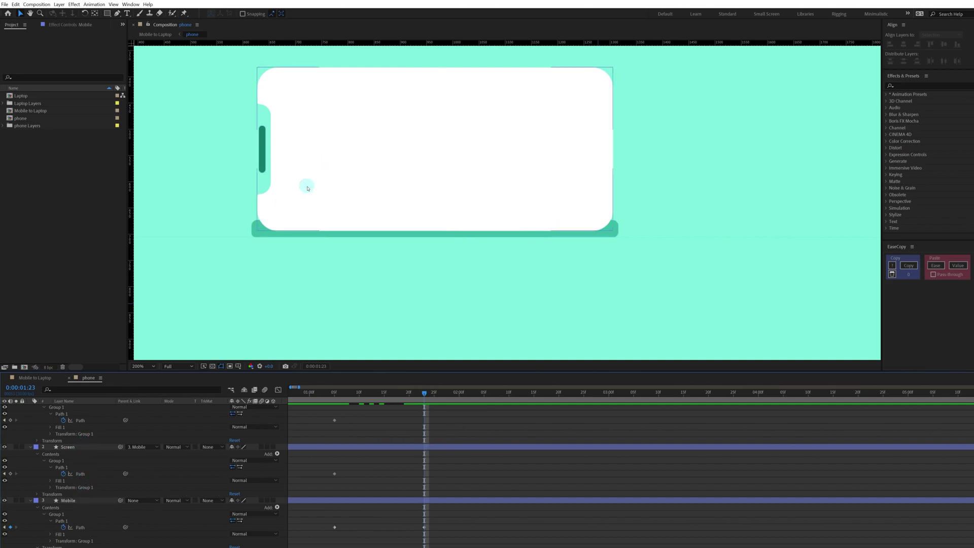
pyautogui.click(69, 467)
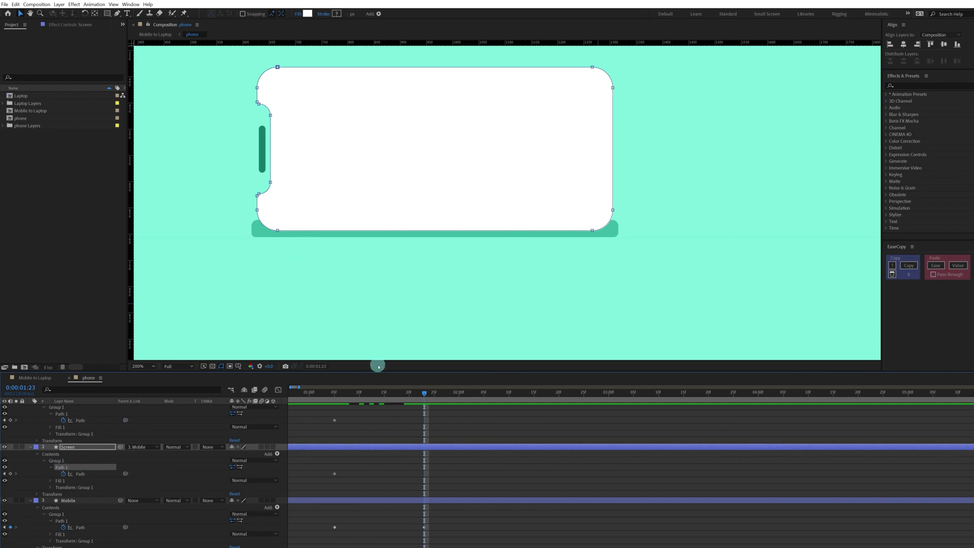
pyautogui.scroll(1, 227, 152)
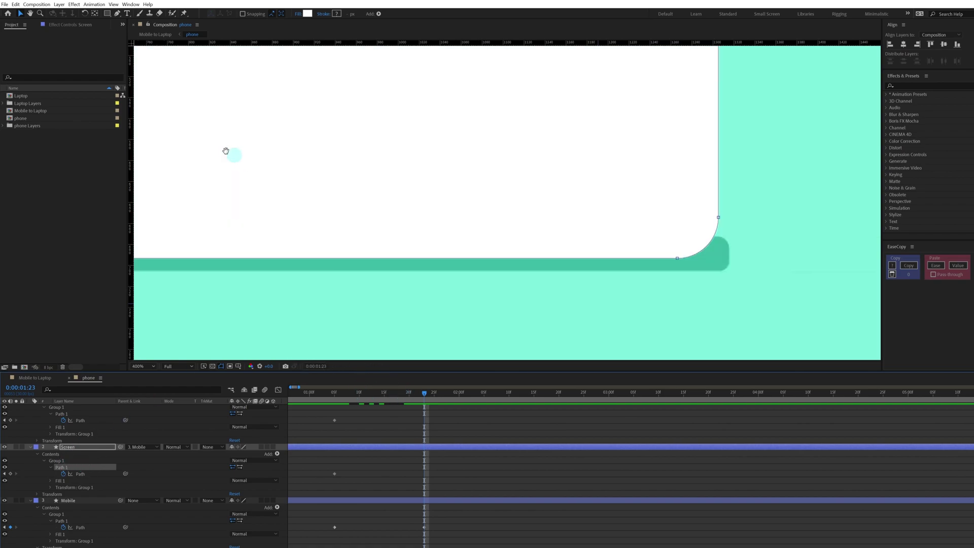
pyautogui.moveTo(227, 152); pyautogui.dragTo(546, 257)
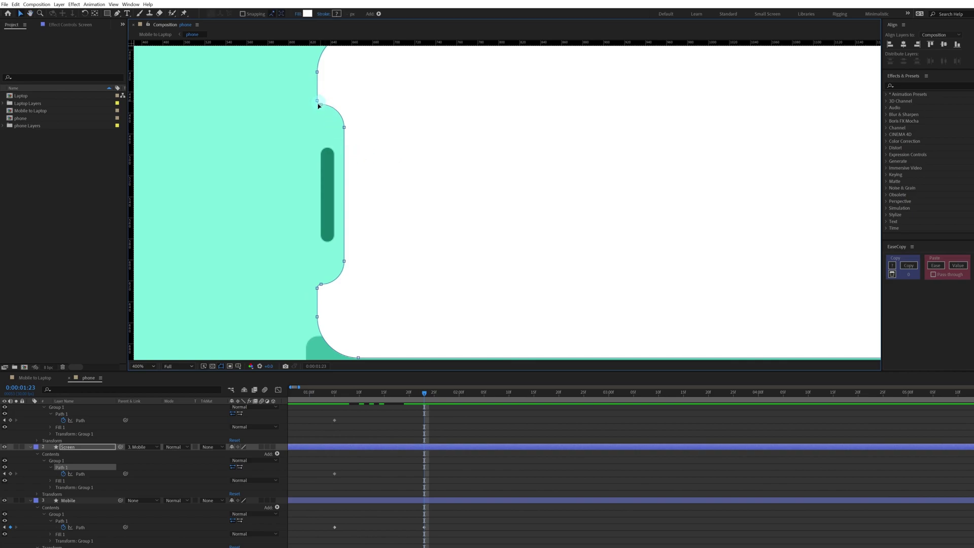
pyautogui.moveTo(318, 105); pyautogui.dragTo(365, 134)
pyautogui.moveTo(315, 102); pyautogui.dragTo(339, 120)
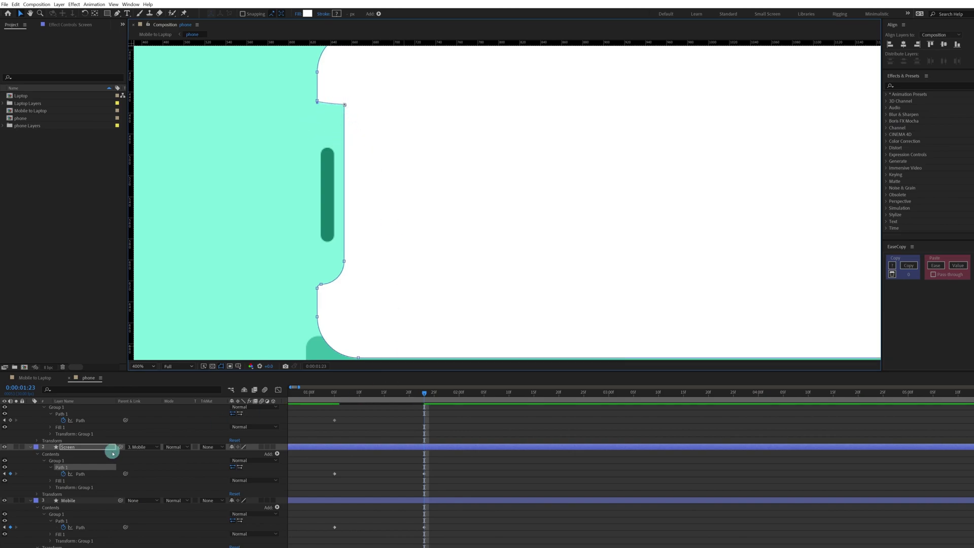
pyautogui.moveTo(290, 217); pyautogui.dragTo(343, 282)
pyautogui.doubleClick(344, 262)
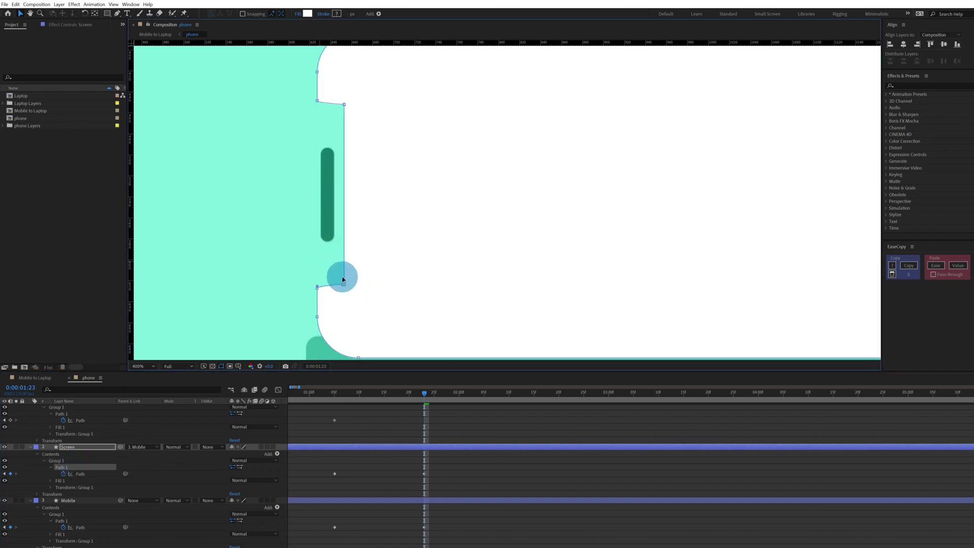
# - Move the inner notch points of the Screen path outward to the side edge to close the notch
pyautogui.click(82, 460)
pyautogui.click(72, 466)
pyautogui.moveTo(333, 111); pyautogui.dragTo(367, 287)
pyautogui.moveTo(338, 90); pyautogui.dragTo(337, 124)
pyautogui.doubleClick(344, 105)
pyautogui.hotkey('ctrl', 'z')
pyautogui.scroll(1, 337, 124)
pyautogui.moveTo(273, 149); pyautogui.dragTo(536, 94)
pyautogui.moveTo(447, 169); pyautogui.dragTo(388, 165)
pyautogui.scroll(-3, 424, 164)
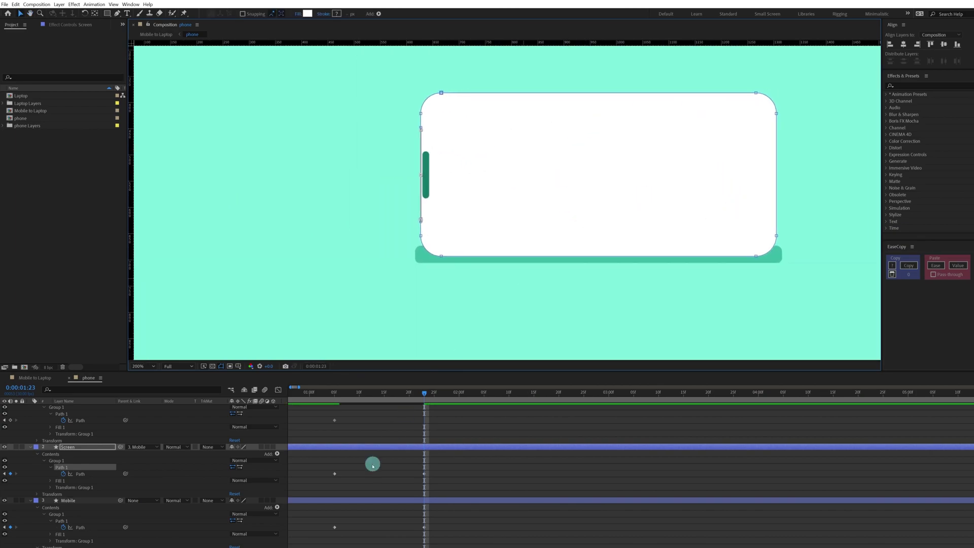
# - Scale down the top-left corner points of the Screen path toward the outer corner to square it off
pyautogui.click(75, 461)
pyautogui.click(74, 466)
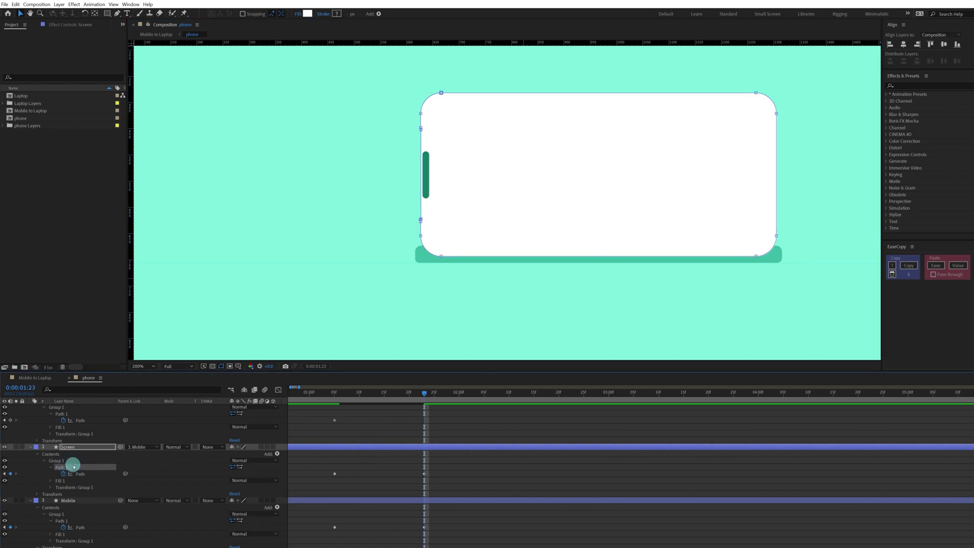
pyautogui.scroll(1, 401, 160)
pyautogui.moveTo(339, 96); pyautogui.dragTo(360, 293)
pyautogui.moveTo(302, 157); pyautogui.dragTo(357, 190)
pyautogui.doubleClick(355, 224)
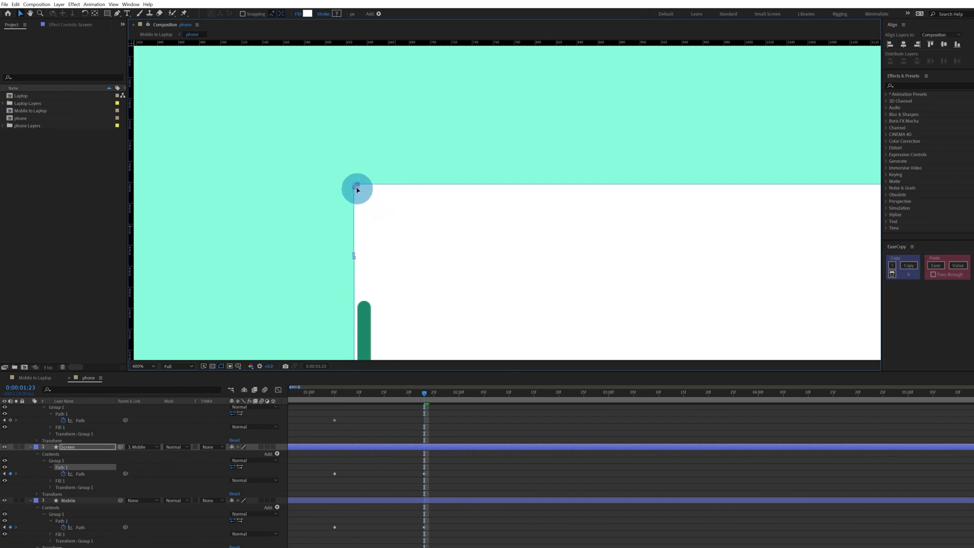
# - Scale down the top-right corner points of the Screen path toward the outer corner to square it off
pyautogui.scroll(-1, 579, 208)
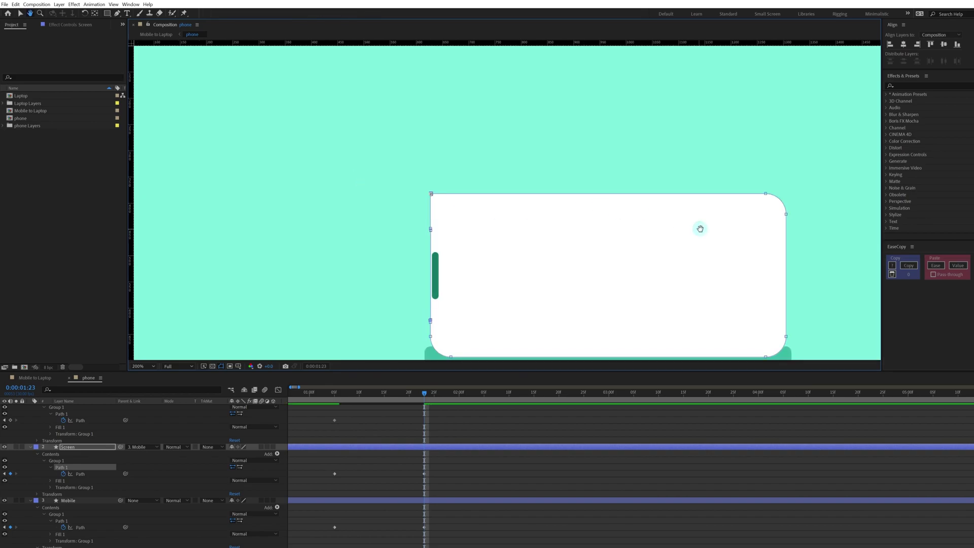
pyautogui.moveTo(700, 229); pyautogui.dragTo(526, 194)
pyautogui.scroll(1, 613, 207)
pyautogui.moveTo(614, 206); pyautogui.dragTo(614, 183)
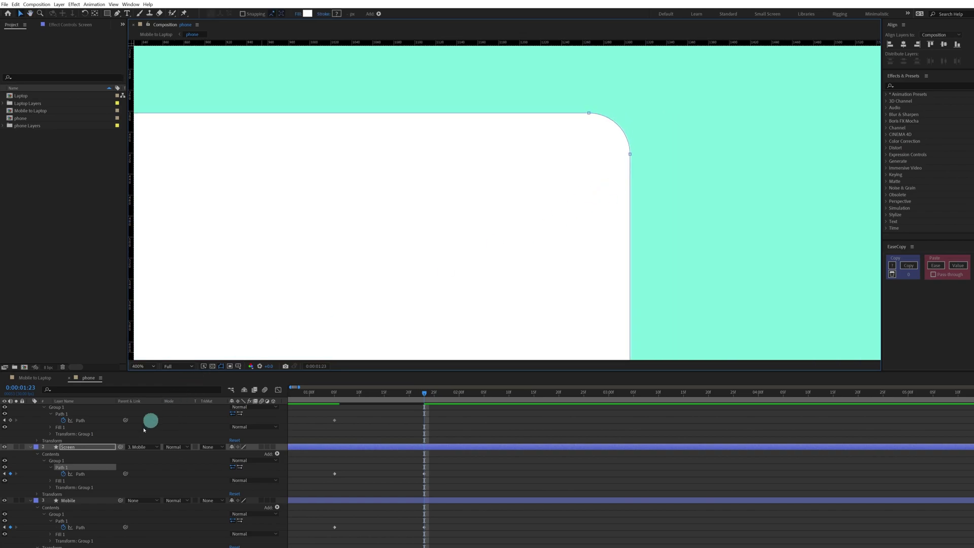
pyautogui.click(70, 461)
pyautogui.click(69, 467)
pyautogui.moveTo(614, 133); pyautogui.dragTo(665, 168)
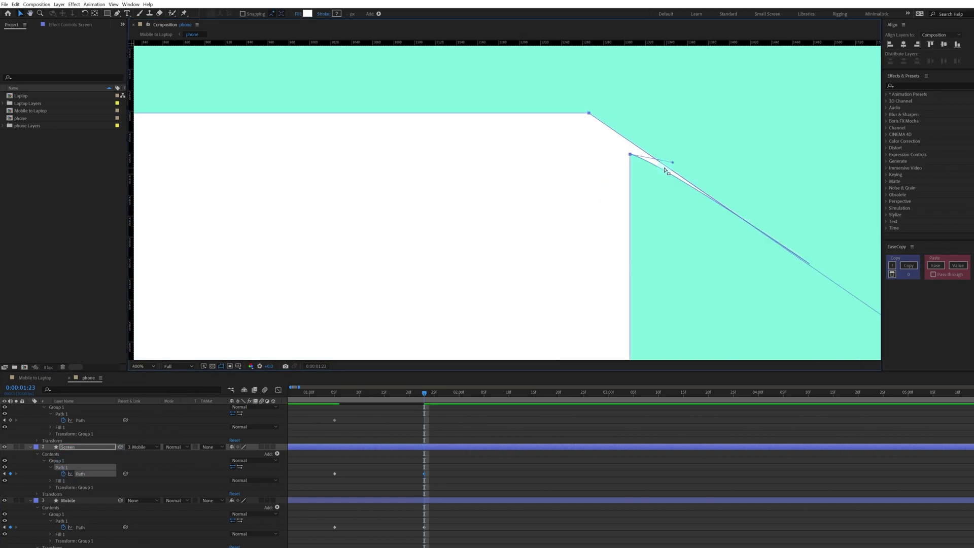
pyautogui.hotkey('ctrl', 'z')
pyautogui.moveTo(570, 101); pyautogui.dragTo(669, 175)
pyautogui.hotkey('ctrl', 't')
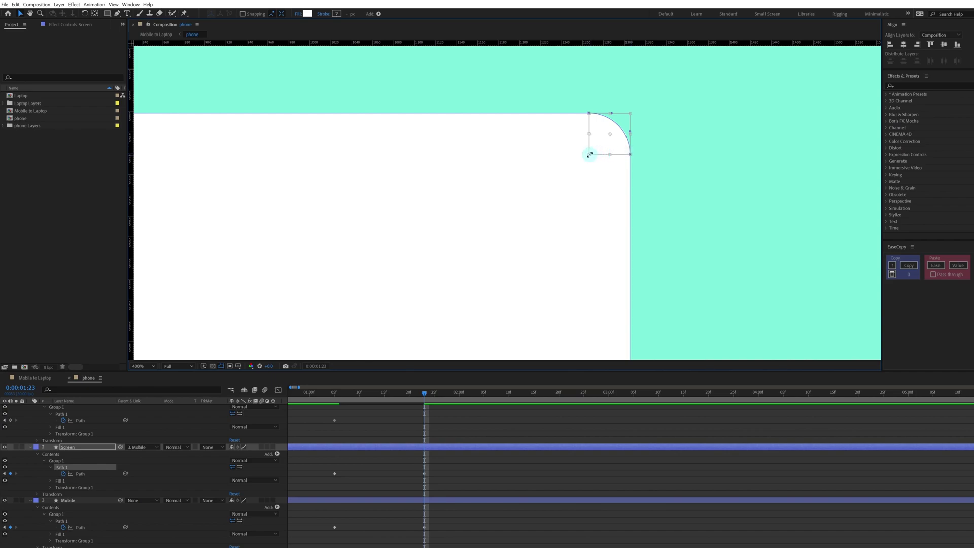
pyautogui.moveTo(590, 155); pyautogui.dragTo(626, 128)
# - Scale down the bottom-left corner points of the Screen path toward the outer corner to square it off
pyautogui.scroll(-1, 626, 136)
pyautogui.moveTo(426, 270); pyautogui.dragTo(528, 163)
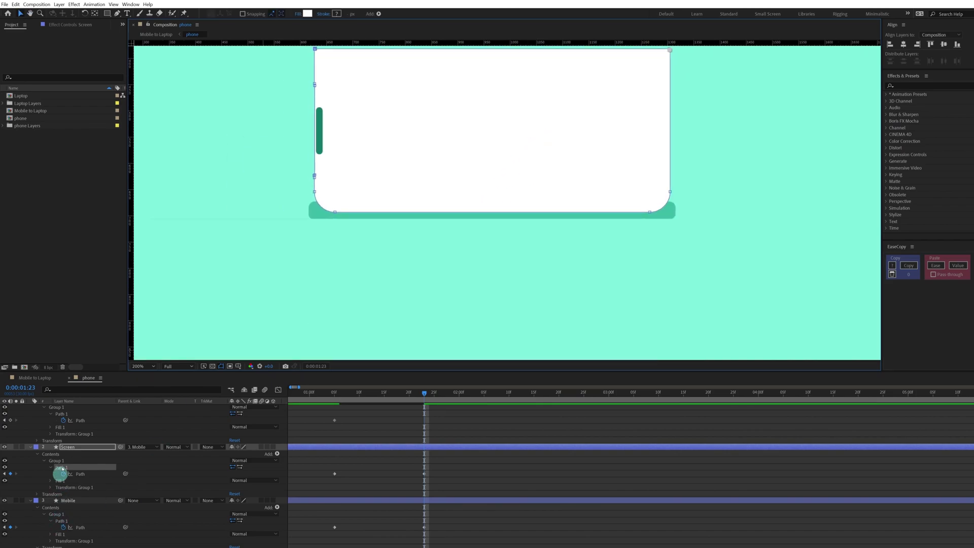
pyautogui.click(64, 469)
pyautogui.click(279, 188)
pyautogui.scroll(2, 323, 203)
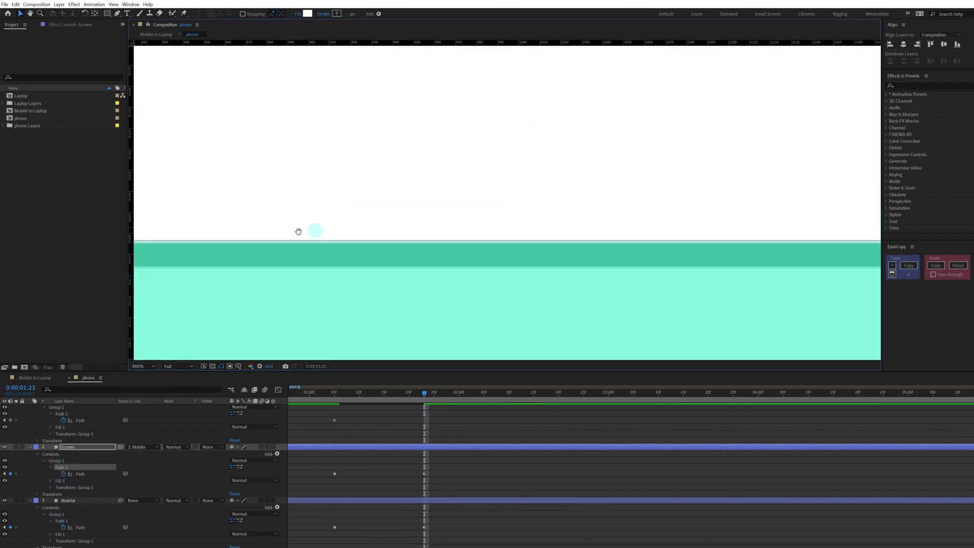
pyautogui.moveTo(298, 232); pyautogui.dragTo(626, 227)
pyautogui.moveTo(354, 153); pyautogui.dragTo(271, 234)
# - Scale down the bottom-right corner points of the Screen path toward the outer corner to square it off
pyautogui.scroll(-2, 466, 184)
pyautogui.moveTo(466, 184); pyautogui.dragTo(320, 219)
pyautogui.scroll(1, 509, 254)
pyautogui.moveTo(509, 254); pyautogui.dragTo(512, 203)
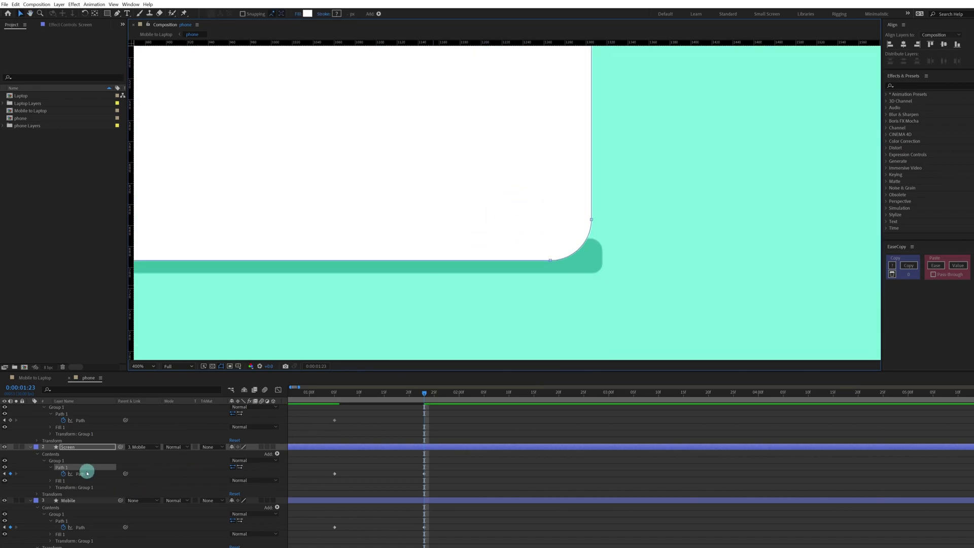
pyautogui.click(74, 461)
pyautogui.click(74, 467)
pyautogui.moveTo(604, 205); pyautogui.dragTo(539, 265)
pyautogui.moveTo(552, 223); pyautogui.dragTo(584, 255)
# - Squash the whole Screen path vertically into a thin line centred within the Mobile bar
pyautogui.scroll(-2, 570, 258)
pyautogui.click(70, 462)
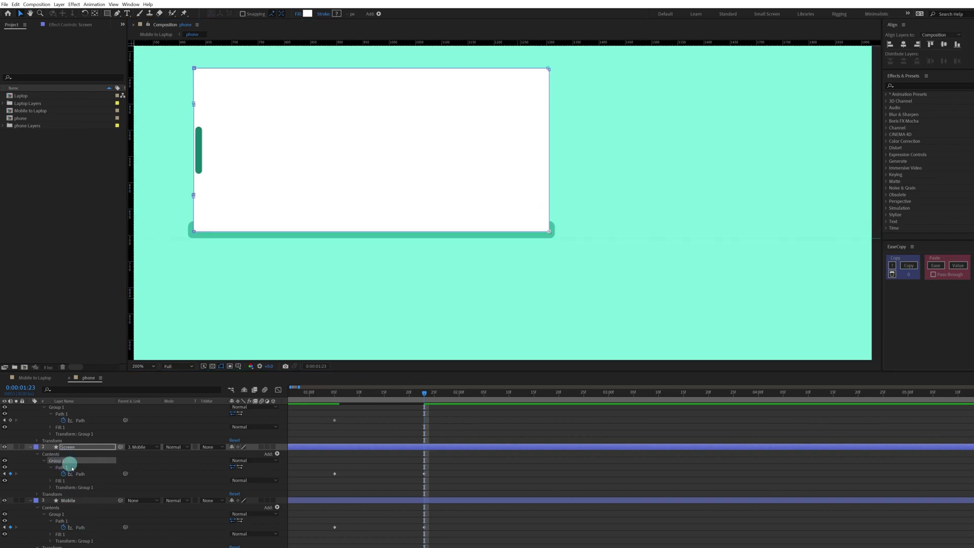
pyautogui.click(86, 474)
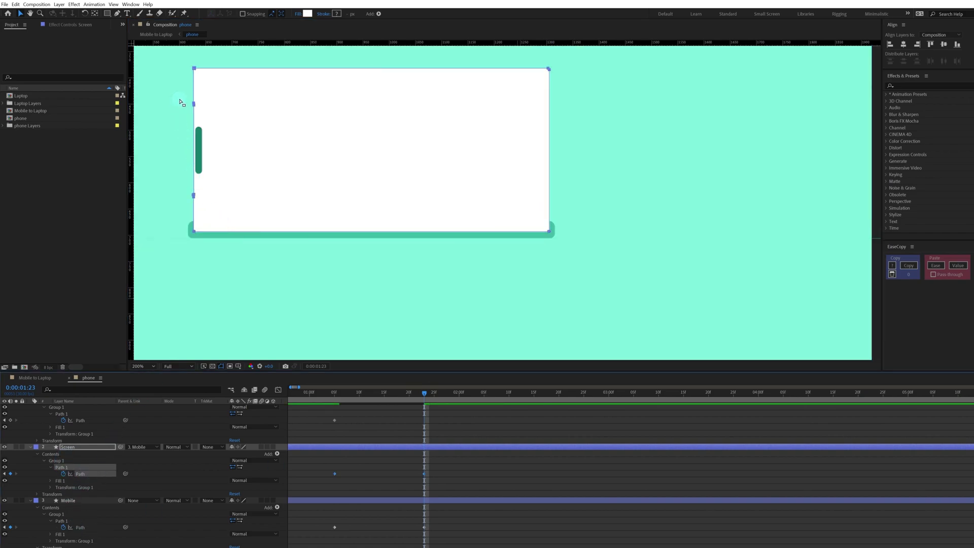
pyautogui.click(166, 463)
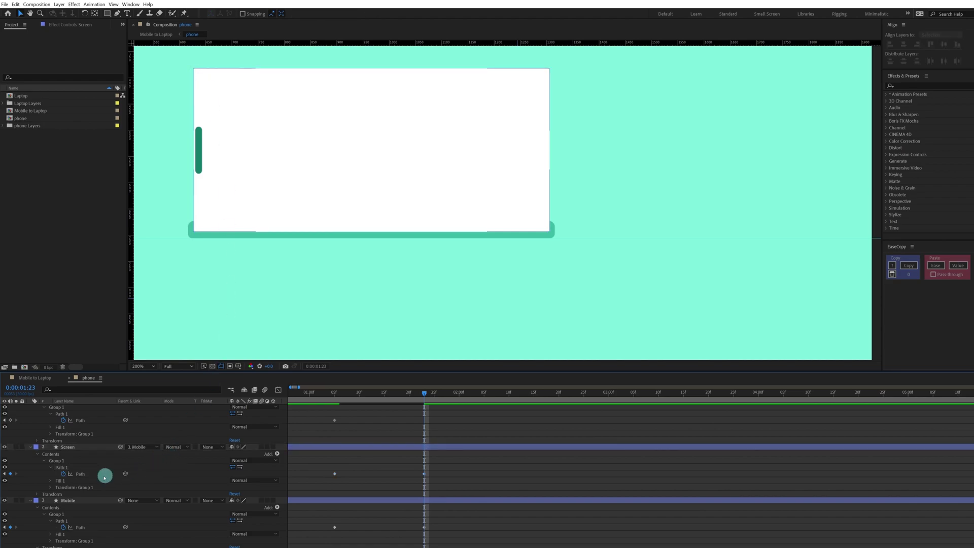
pyautogui.click(81, 475)
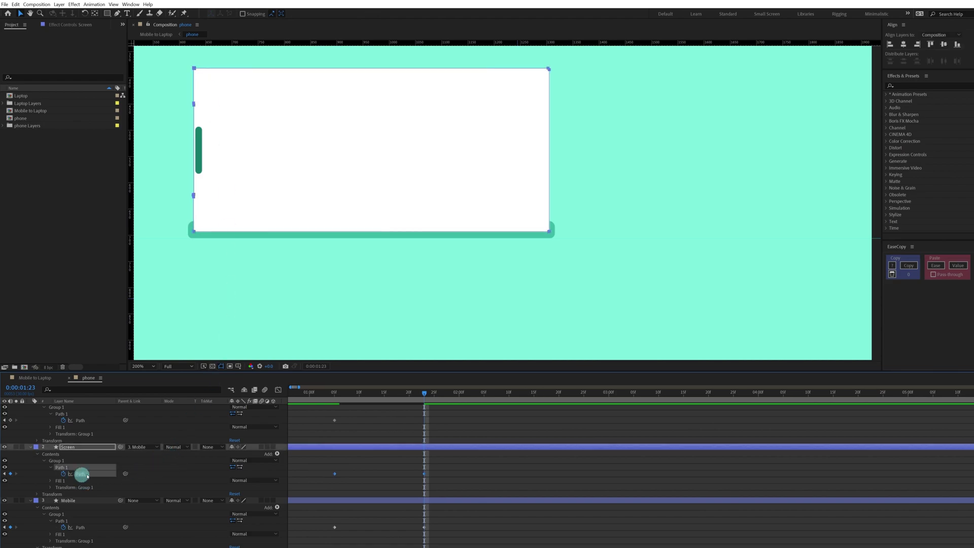
pyautogui.doubleClick(195, 200)
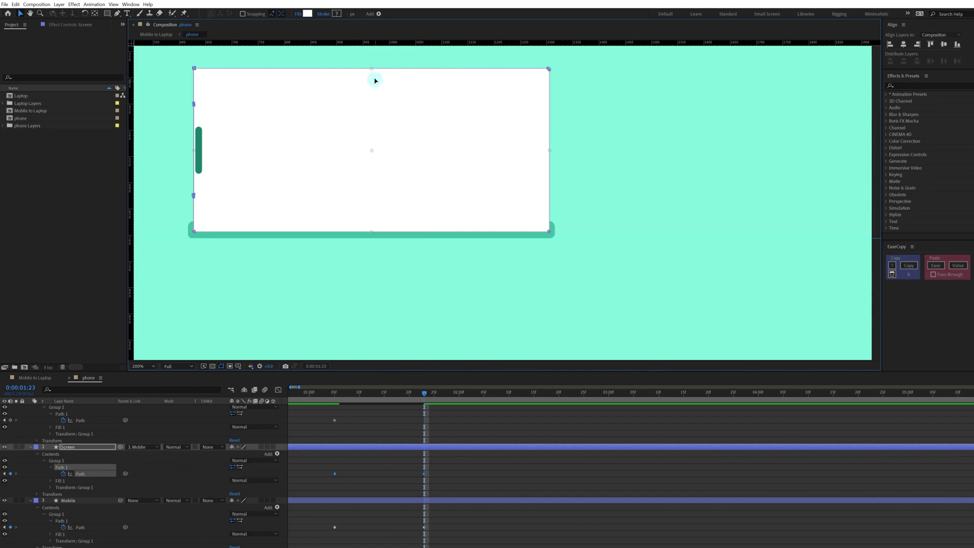
pyautogui.moveTo(370, 68); pyautogui.dragTo(503, 188)
pyautogui.scroll(1, 380, 245)
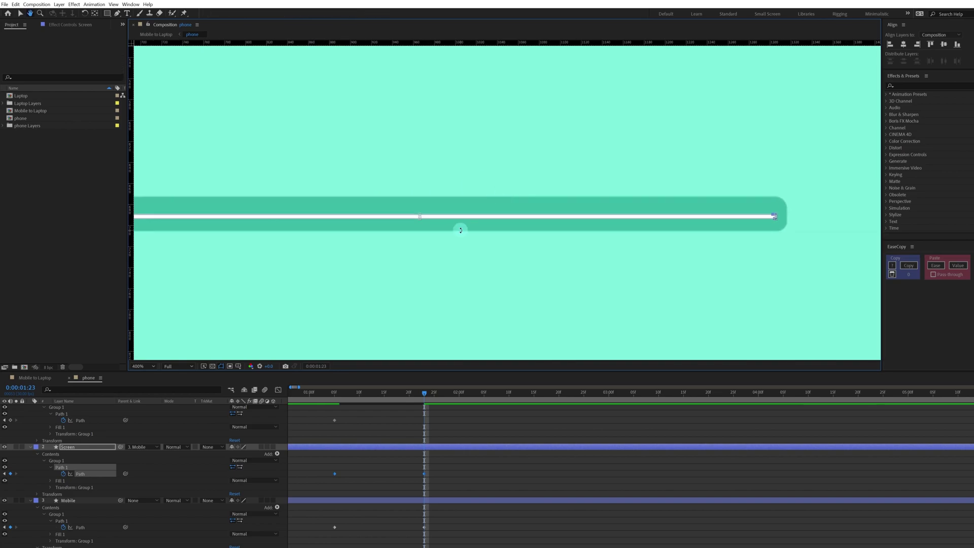
pyautogui.scroll(1, 455, 235)
pyautogui.moveTo(358, 253); pyautogui.dragTo(411, 224)
pyautogui.press('v')
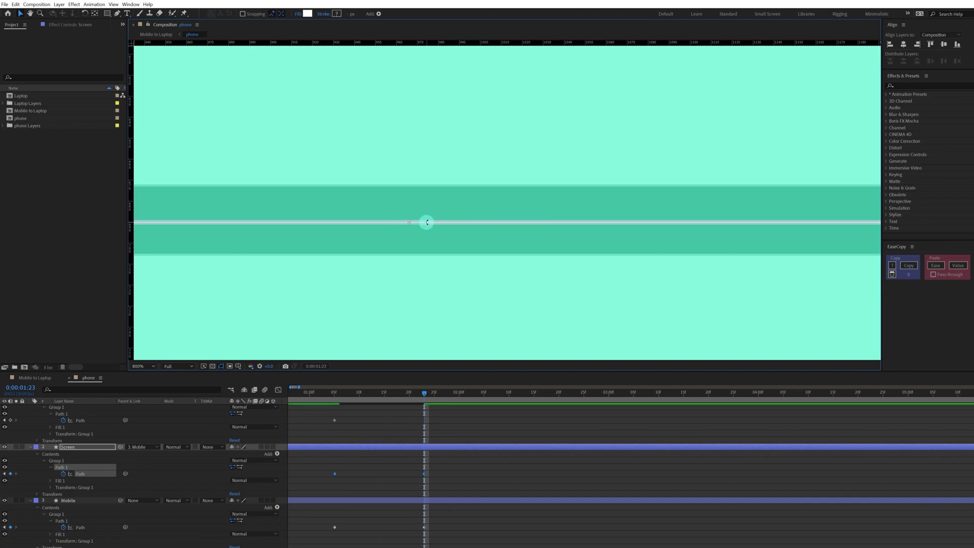
pyautogui.press(',')
pyautogui.press(',')
pyautogui.click(446, 422)
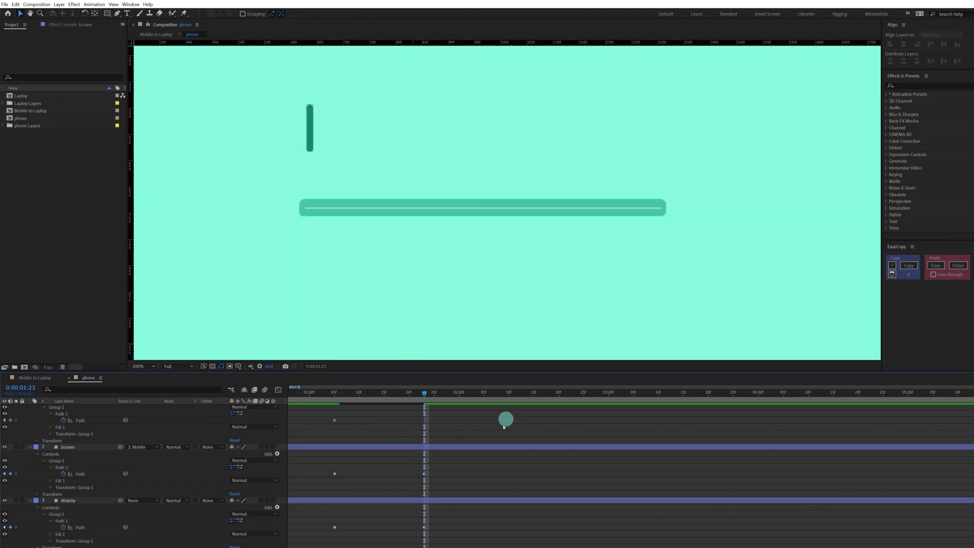
pyautogui.click(444, 448)
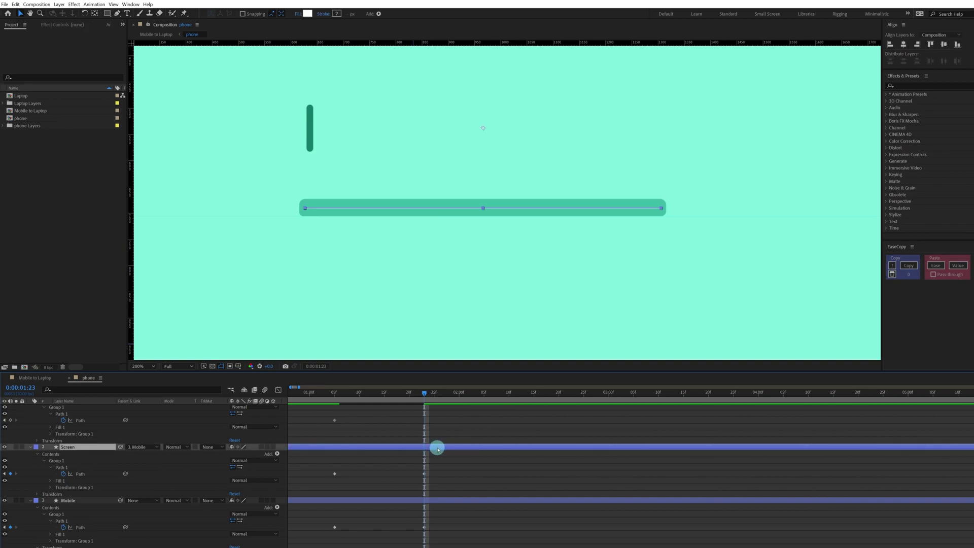
pyautogui.press('Delete')
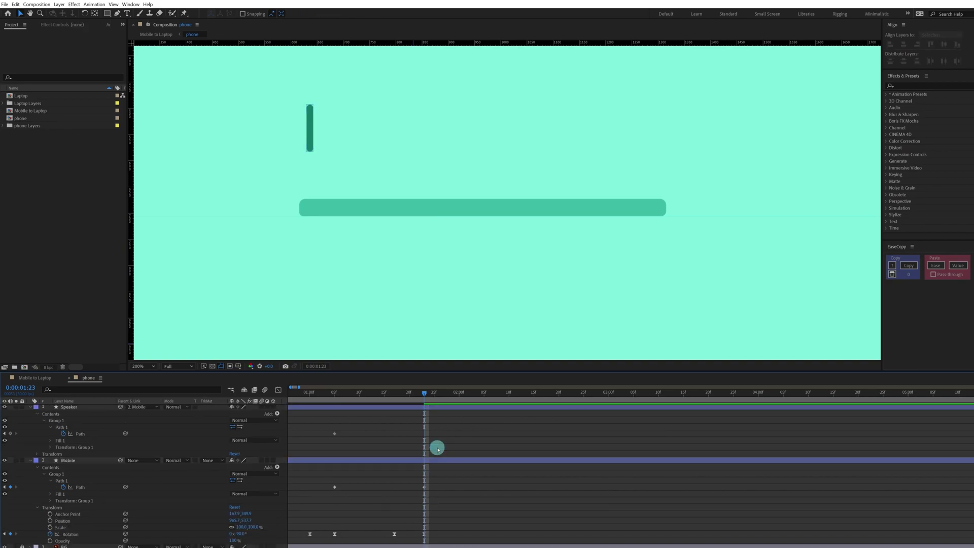
pyautogui.hotkey('ctrl', 'z')
# - Show only the keyframed properties, trim the end of the Screen layer at 0:00:01:22, and scrub to 0:00:01:23 to check it
pyautogui.press('u')
pyautogui.click(431, 422)
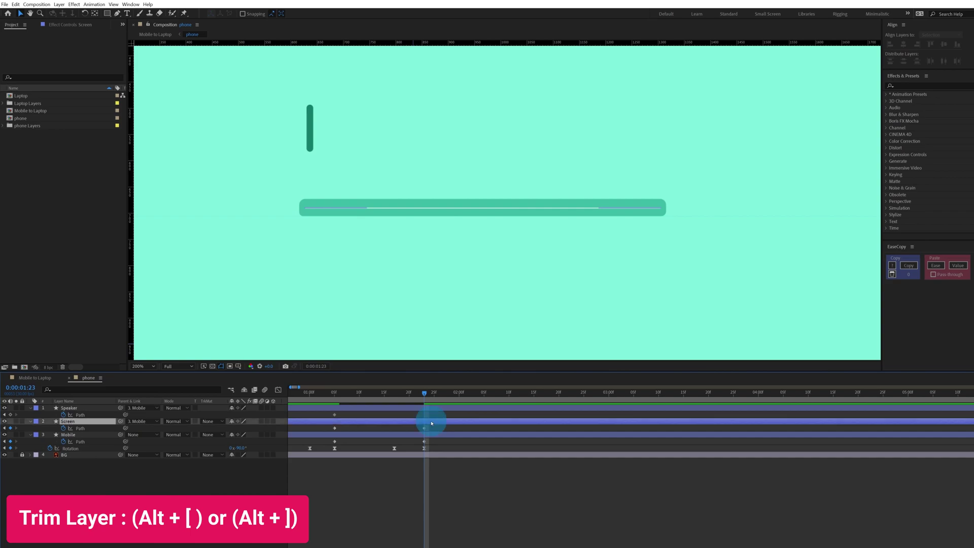
pyautogui.press('pageup')
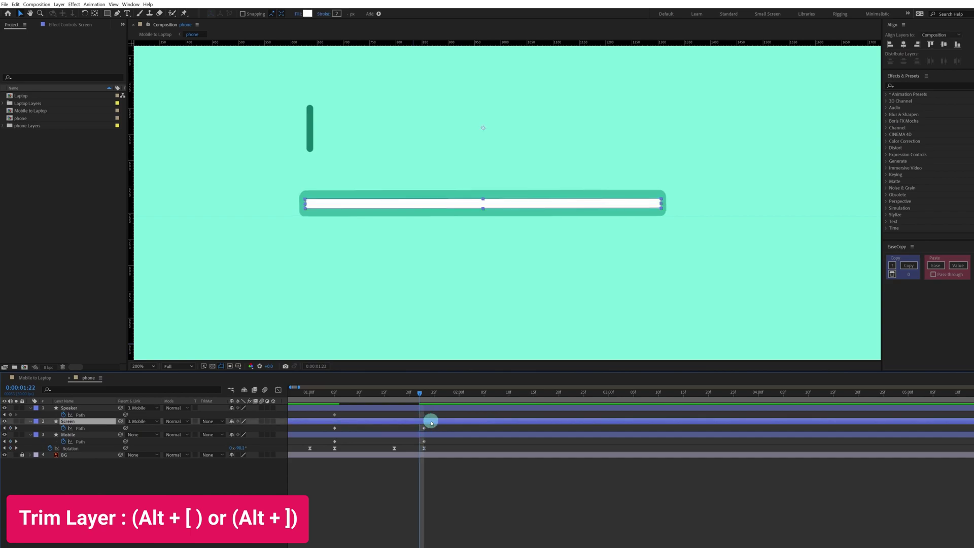
pyautogui.hotkey('alt', ']')
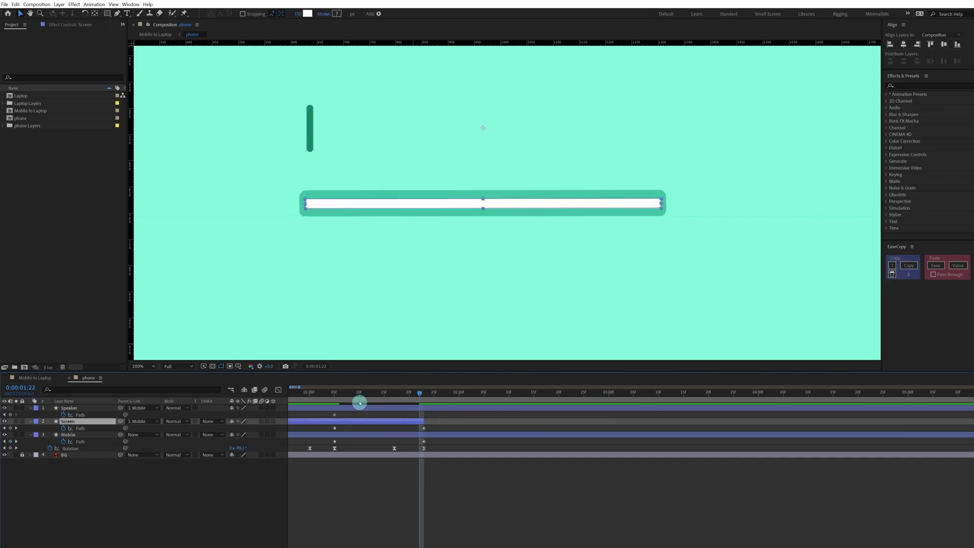
pyautogui.moveTo(360, 404); pyautogui.dragTo(425, 405)
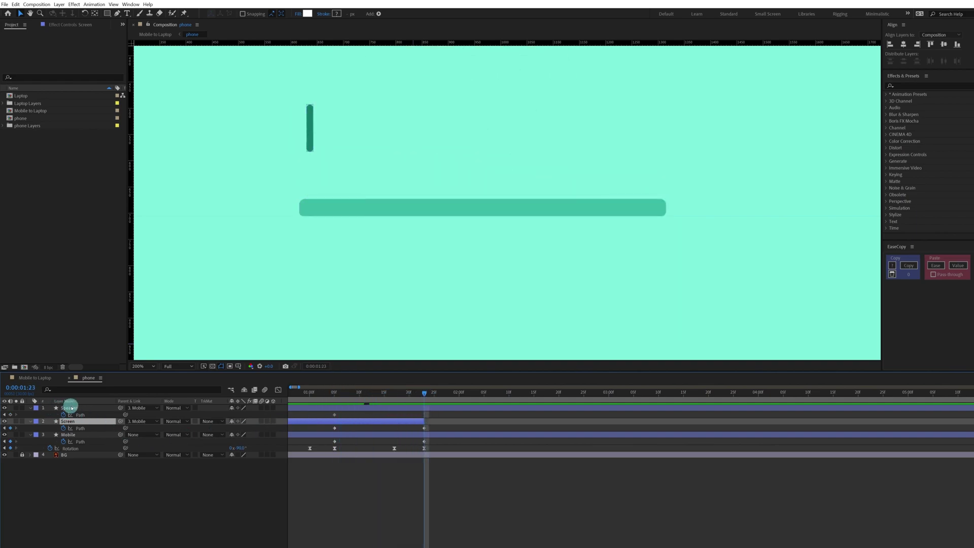
# - Lower the top points of the Speaker path at 0:00:01:23 to shorten the bar into a small, nearly round dot
pyautogui.click(31, 408)
pyautogui.click(31, 408)
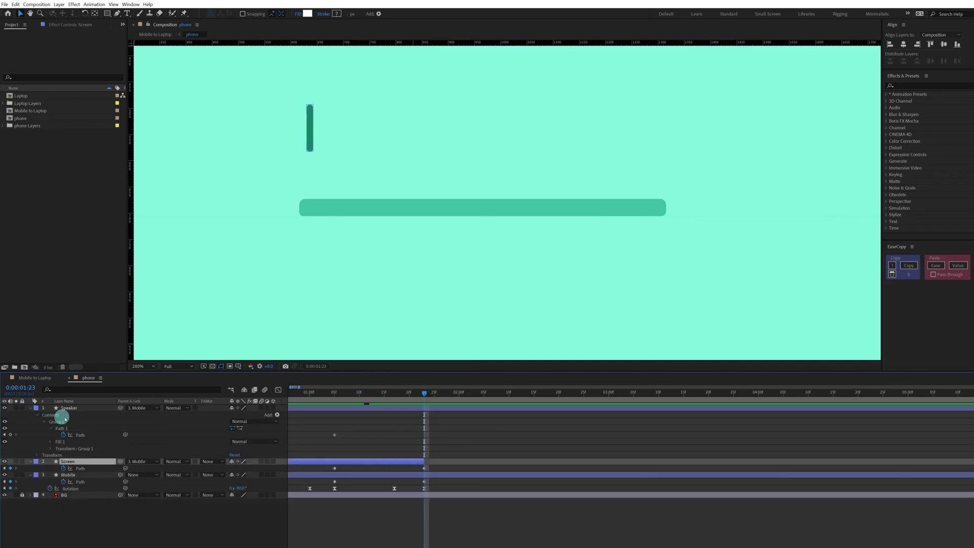
pyautogui.click(65, 429)
pyautogui.scroll(1, 307, 293)
pyautogui.moveTo(248, 262); pyautogui.dragTo(527, 389)
pyautogui.moveTo(361, 125); pyautogui.dragTo(434, 173)
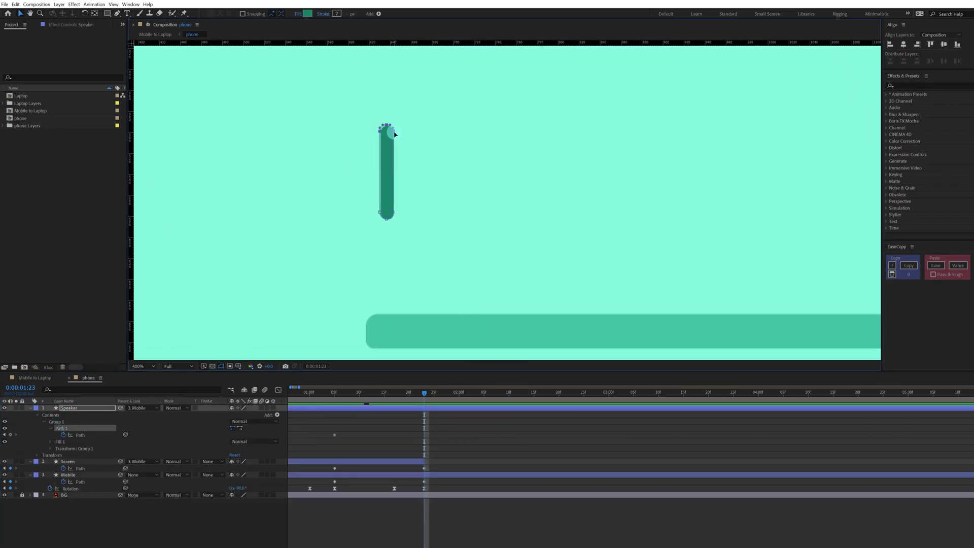
pyautogui.moveTo(395, 134); pyautogui.dragTo(391, 204)
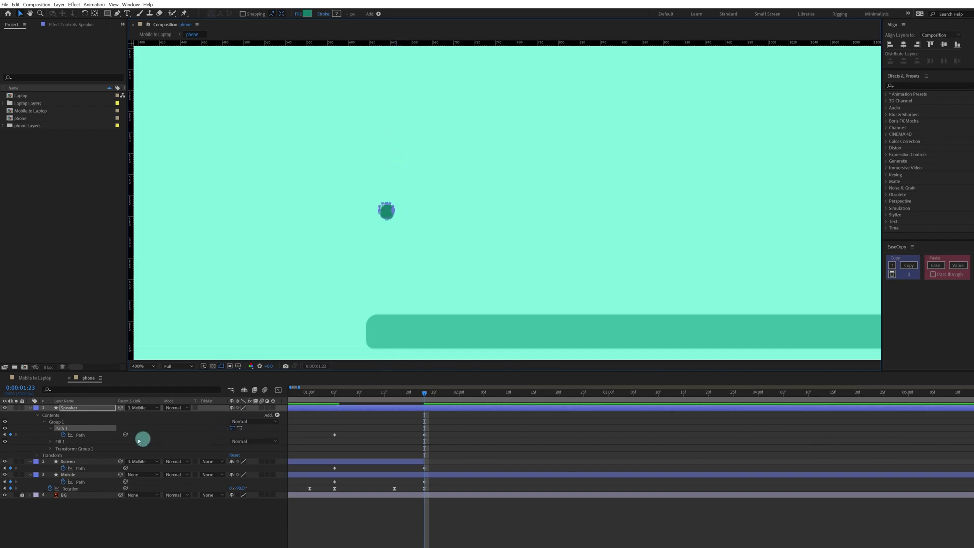
pyautogui.scroll(1, 389, 227)
pyautogui.moveTo(346, 229); pyautogui.dragTo(394, 196)
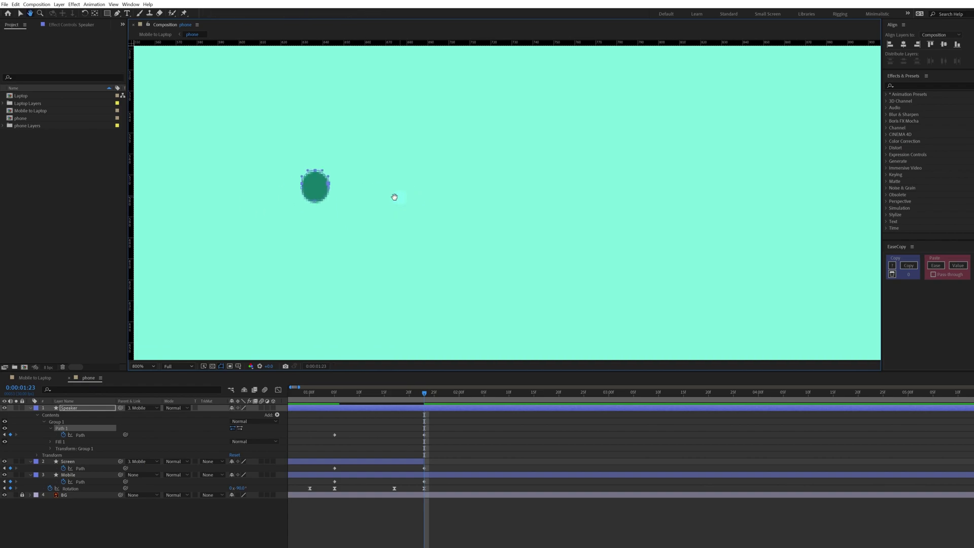
pyautogui.click(459, 444)
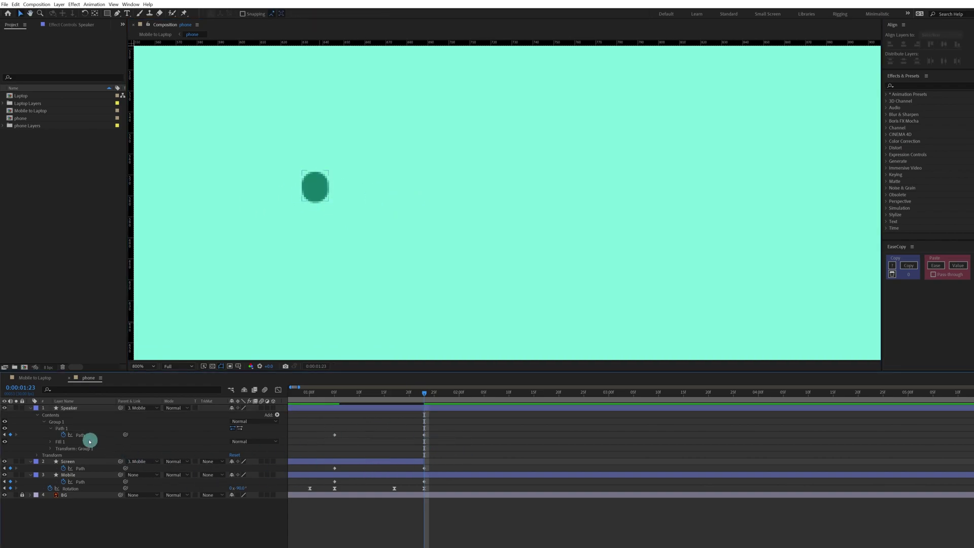
# - Move the Speaker path's dot down at 0:00:01:23 so it sits inside the left end of the Mobile bar
pyautogui.click(86, 435)
pyautogui.moveTo(360, 224); pyautogui.dragTo(402, 93)
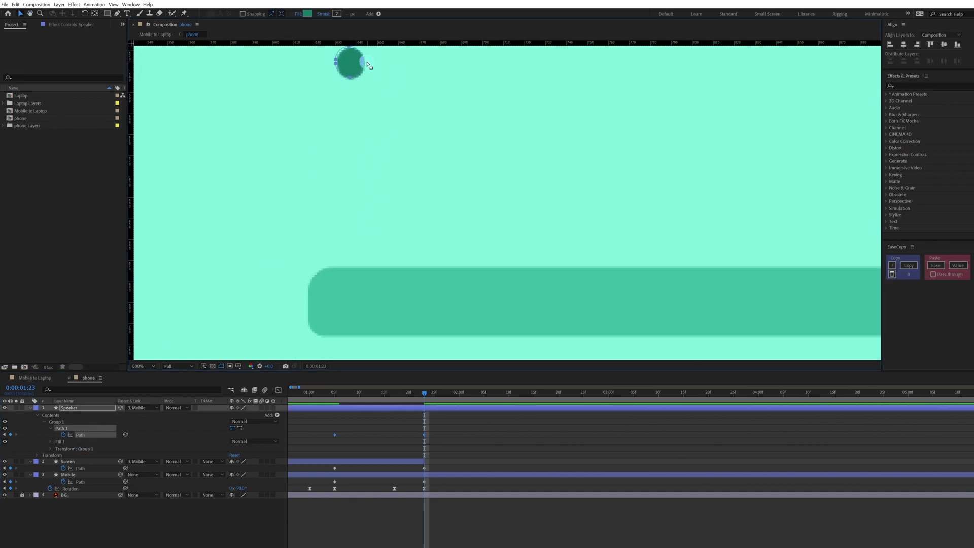
pyautogui.moveTo(364, 61); pyautogui.dragTo(359, 298)
pyautogui.scroll(-1, 369, 305)
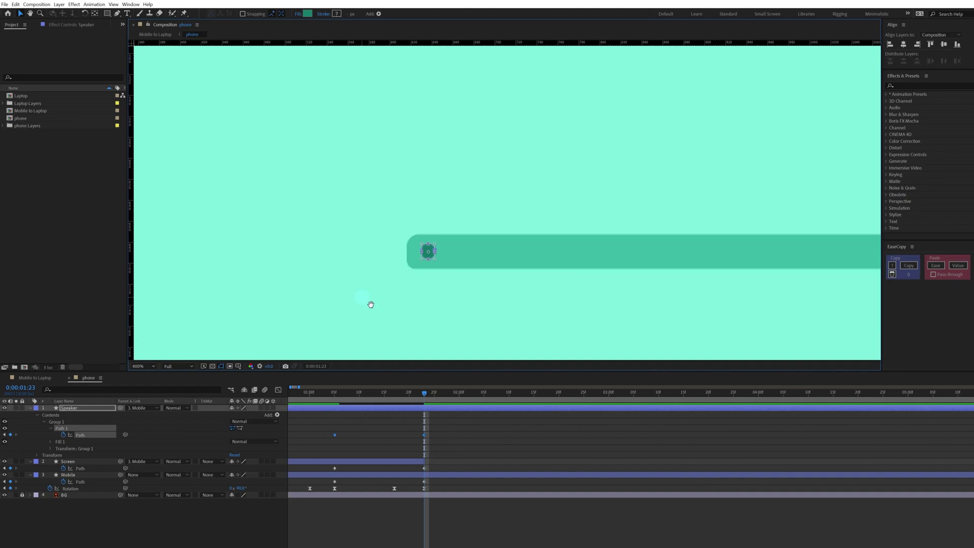
pyautogui.moveTo(427, 301); pyautogui.dragTo(433, 279)
pyautogui.scroll(1, 432, 278)
# - Scale down the Speaker path to a tiny dot centred vertically within the left end of the Mobile bar
pyautogui.click(63, 426)
pyautogui.scroll(1, 312, 275)
pyautogui.moveTo(406, 233); pyautogui.dragTo(348, 224)
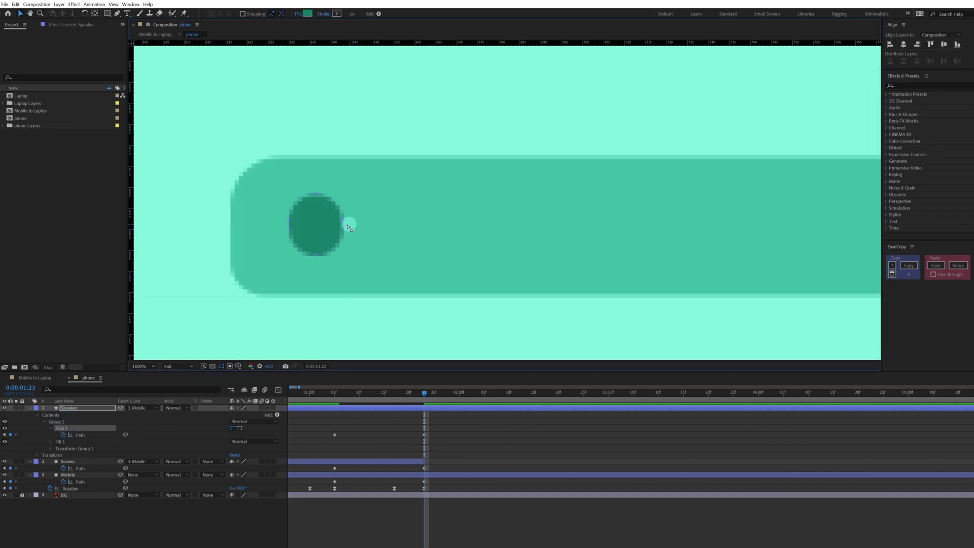
pyautogui.moveTo(264, 169); pyautogui.dragTo(308, 225)
pyautogui.click(80, 435)
pyautogui.doubleClick(341, 226)
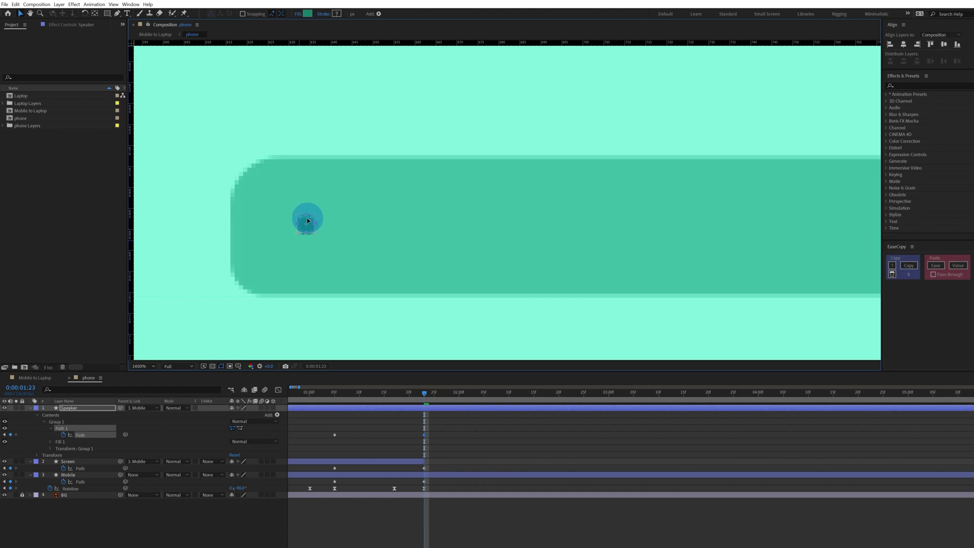
pyautogui.scroll(-3, 371, 219)
pyautogui.moveTo(515, 224); pyautogui.dragTo(447, 206)
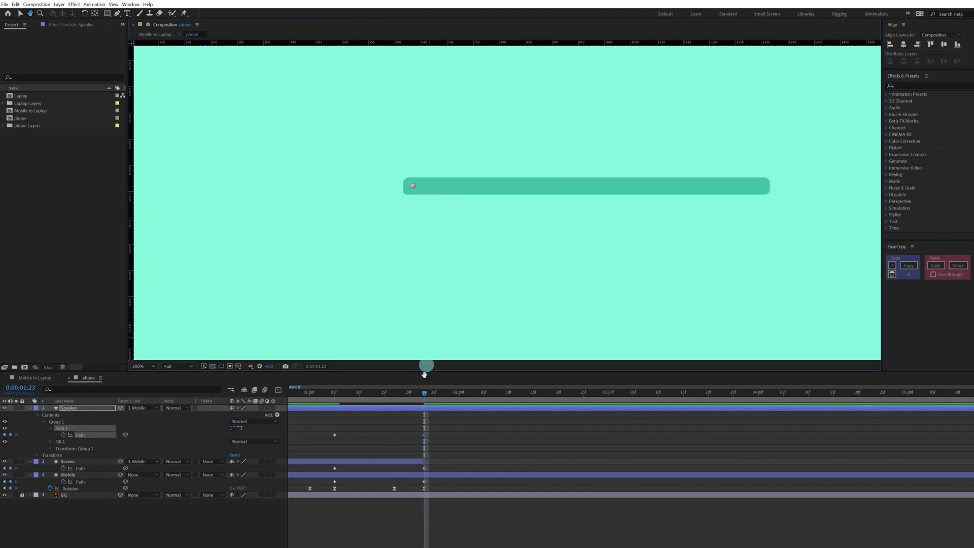
# - Trim the end of the Speaker layer at 0:00:01:22 and preview the morph from 0:00:00:28
pyautogui.click(409, 407)
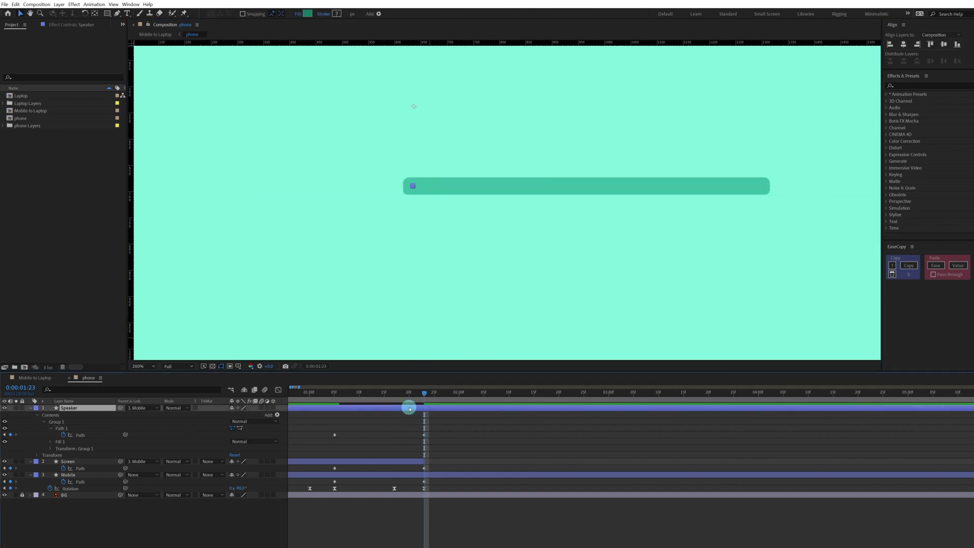
pyautogui.press('pageup')
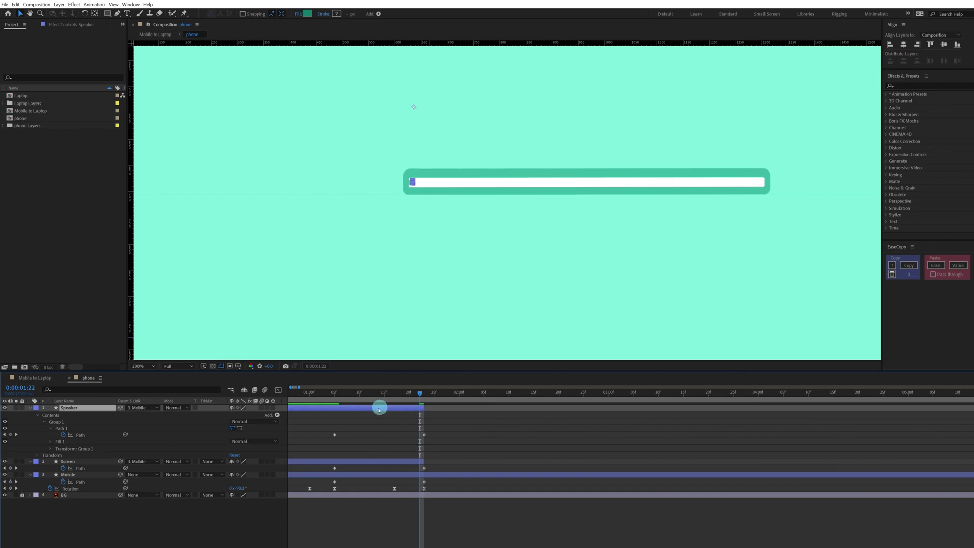
pyautogui.moveTo(352, 399); pyautogui.dragTo(299, 413)
pyautogui.scroll(-2, 515, 163)
pyautogui.scroll(1, 516, 168)
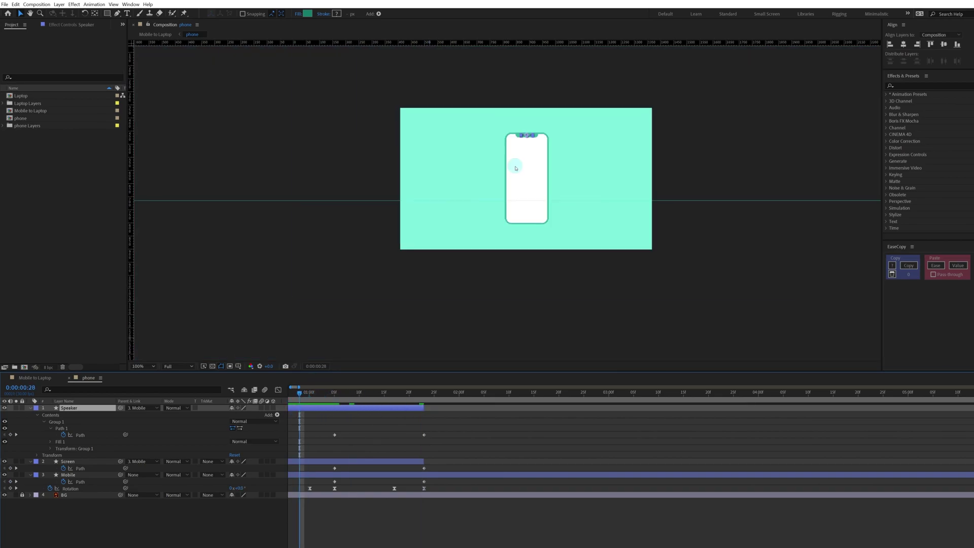
pyautogui.scroll(2, 516, 168)
pyautogui.press('space')
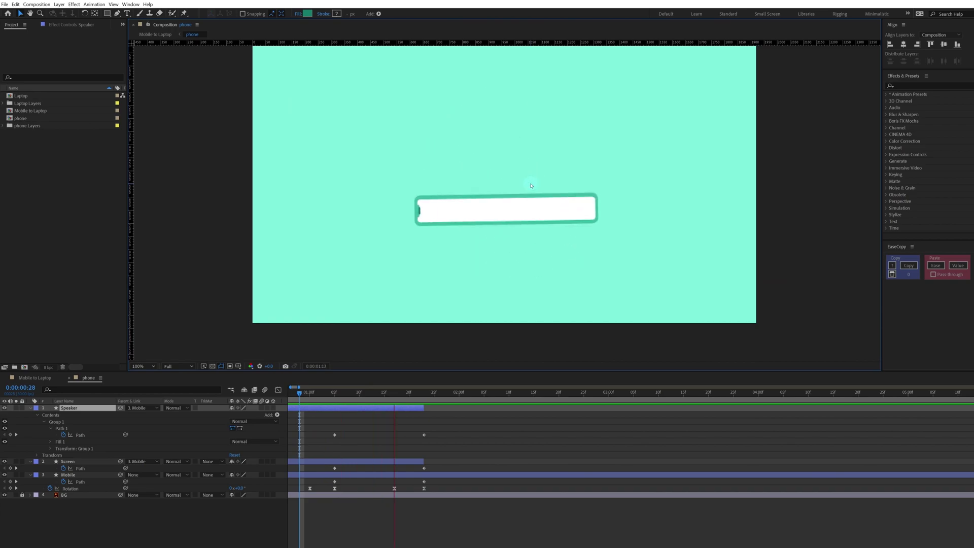
# - Move the final Path keyframes of Speaker, Screen and Mobile to 0:00:01:17 and apply Easy Ease to all their Path keyframes
pyautogui.click(404, 397)
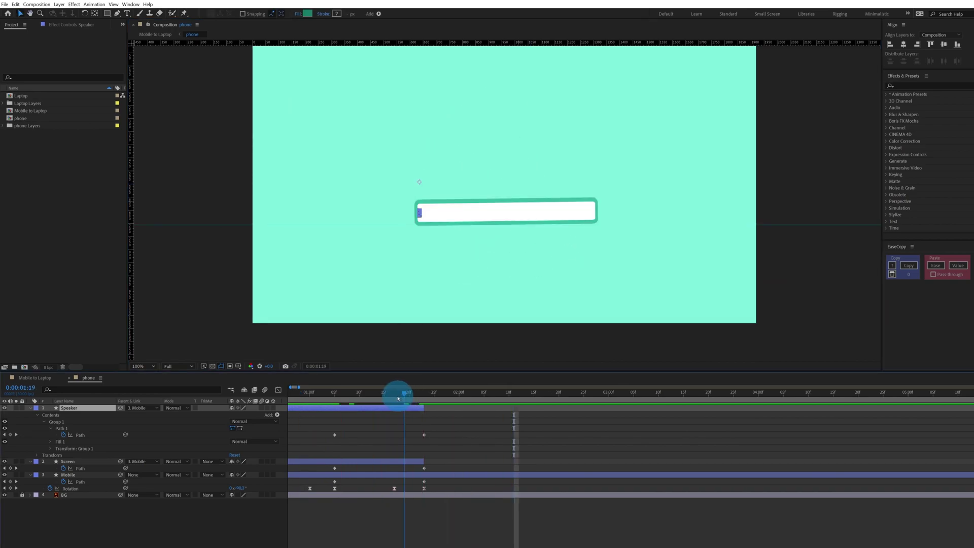
pyautogui.moveTo(398, 399)
pyautogui.mouseDown()
pyautogui.moveTo(423, 400)
pyautogui.moveTo(394, 398)
pyautogui.mouseUp()
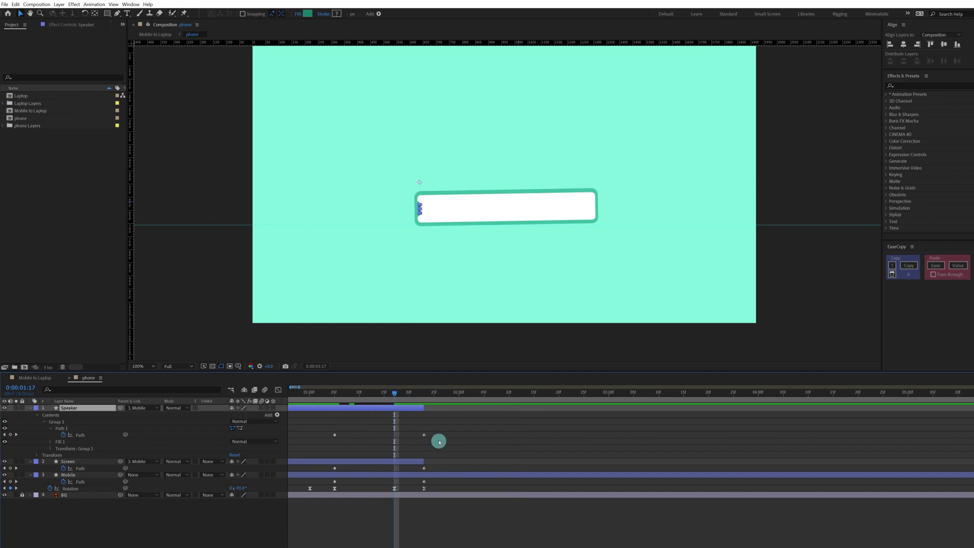
pyautogui.moveTo(436, 432); pyautogui.dragTo(426, 483)
pyautogui.moveTo(424, 482); pyautogui.dragTo(327, 485)
pyautogui.press('F9')
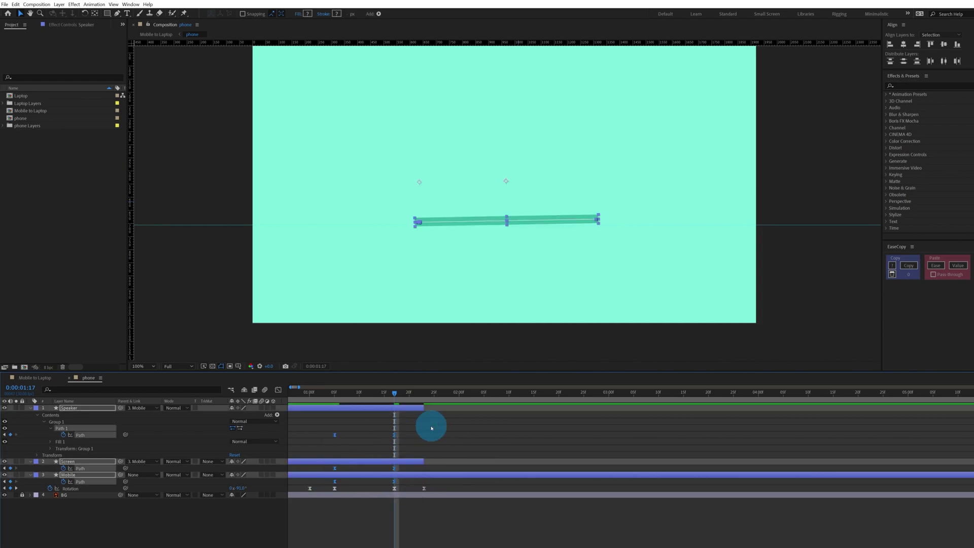
pyautogui.click(431, 427)
# - Trim the ends of the Speaker and Screen layers at 0:00:01:16 and preview the animation from 0:00:01:00
pyautogui.click(407, 409)
pyautogui.keyDown('shift'); pyautogui.click(402, 462); pyautogui.keyUp('shift')
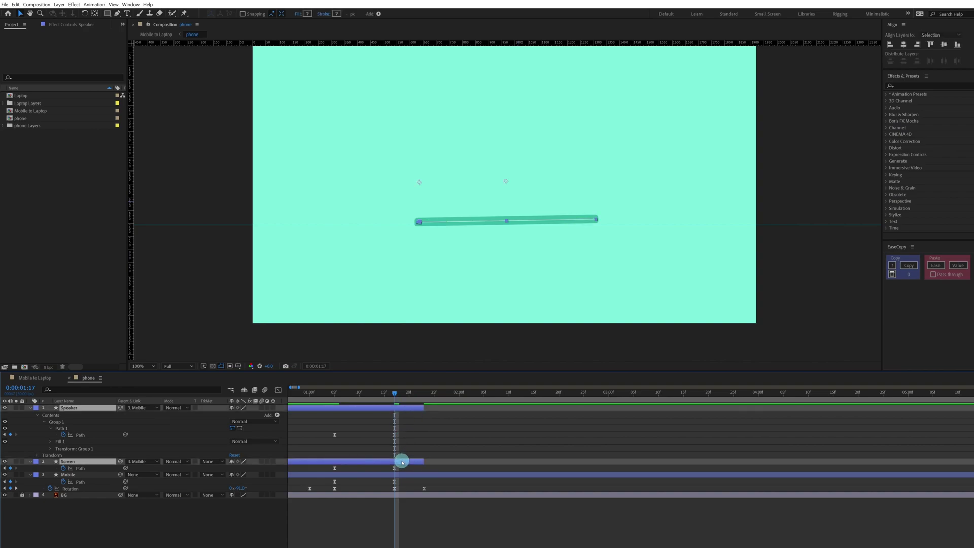
pyautogui.press('pageup')
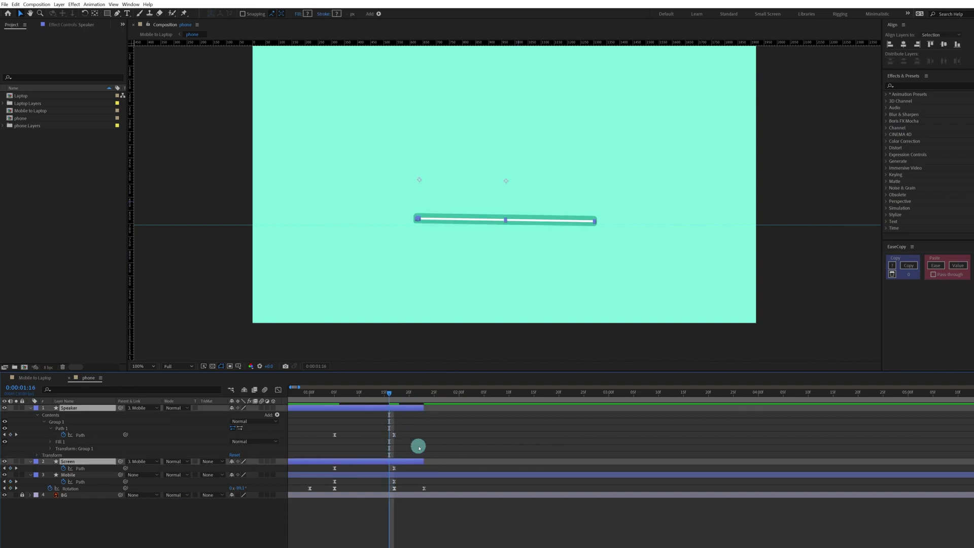
pyautogui.click(419, 449)
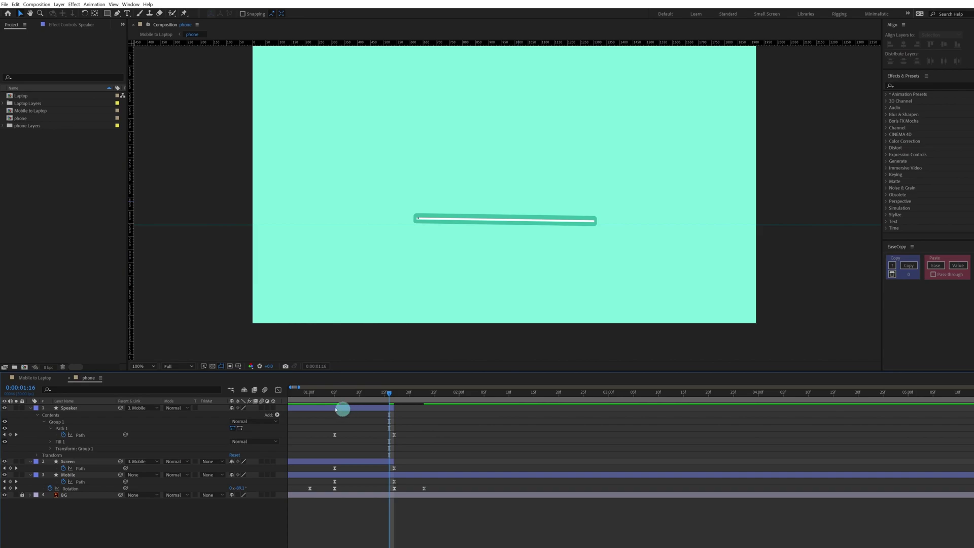
pyautogui.click(310, 393)
pyautogui.press('space')
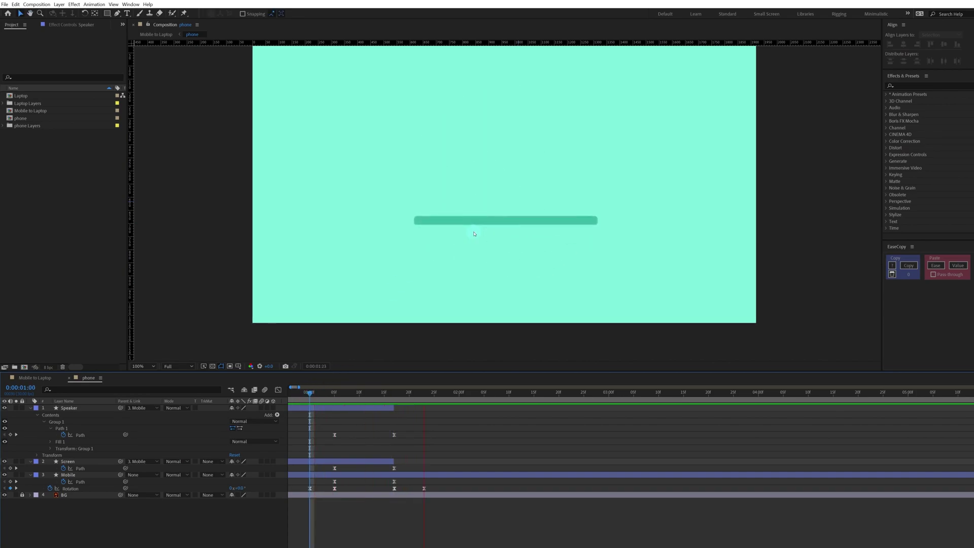
pyautogui.click(295, 392)
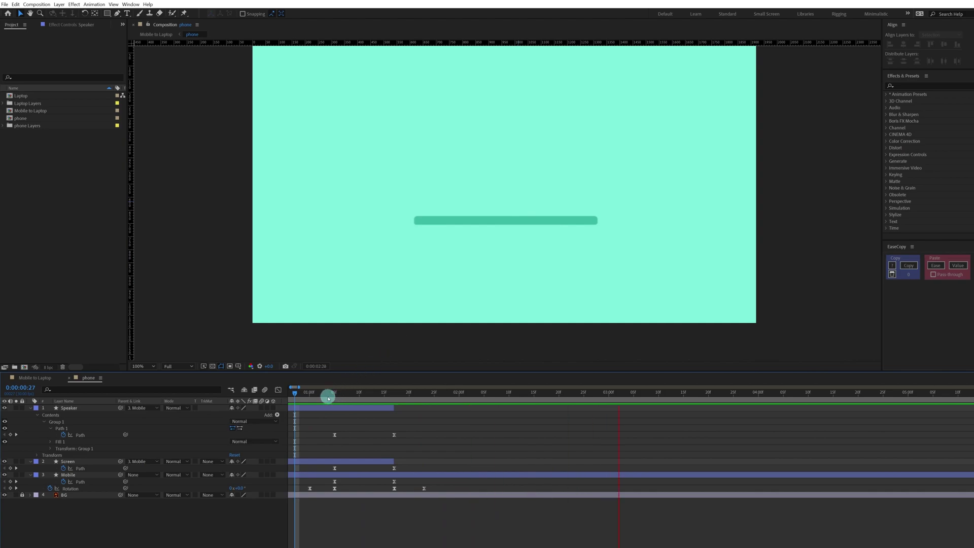
# - Duplicate the Mobile layer at 0:00:01:23 and delete all Path and Rotation keyframes from the copy
pyautogui.moveTo(328, 398); pyautogui.dragTo(426, 396)
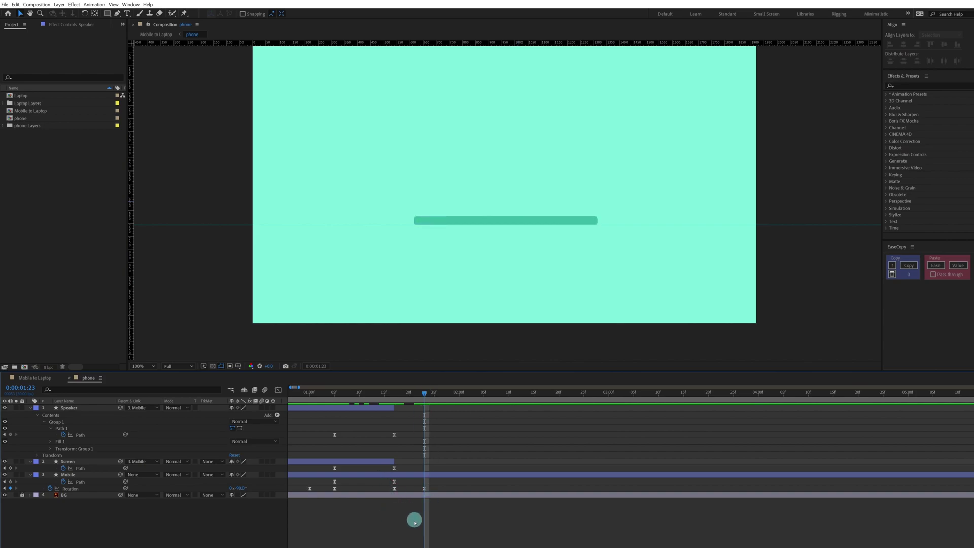
pyautogui.press('.')
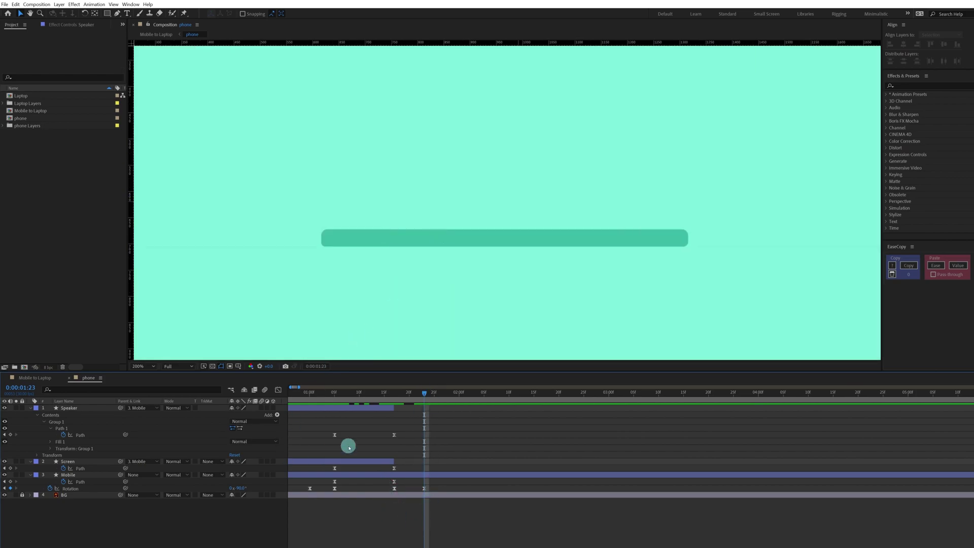
pyautogui.click(395, 475)
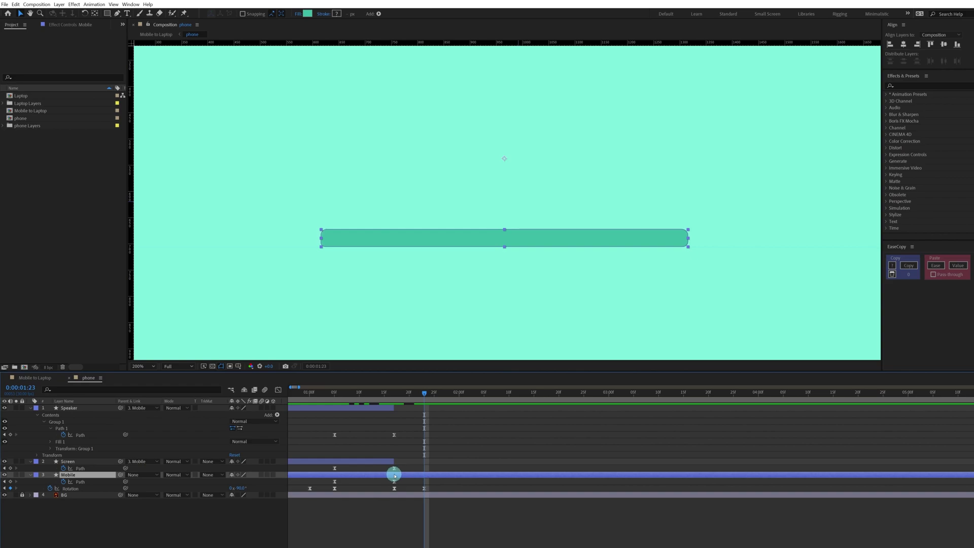
pyautogui.hotkey('ctrl', 'd')
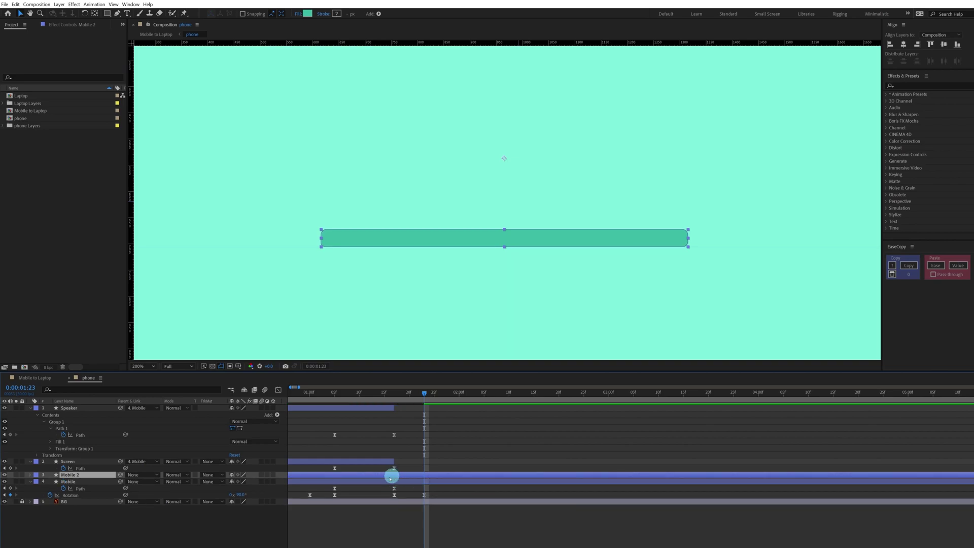
pyautogui.press('u')
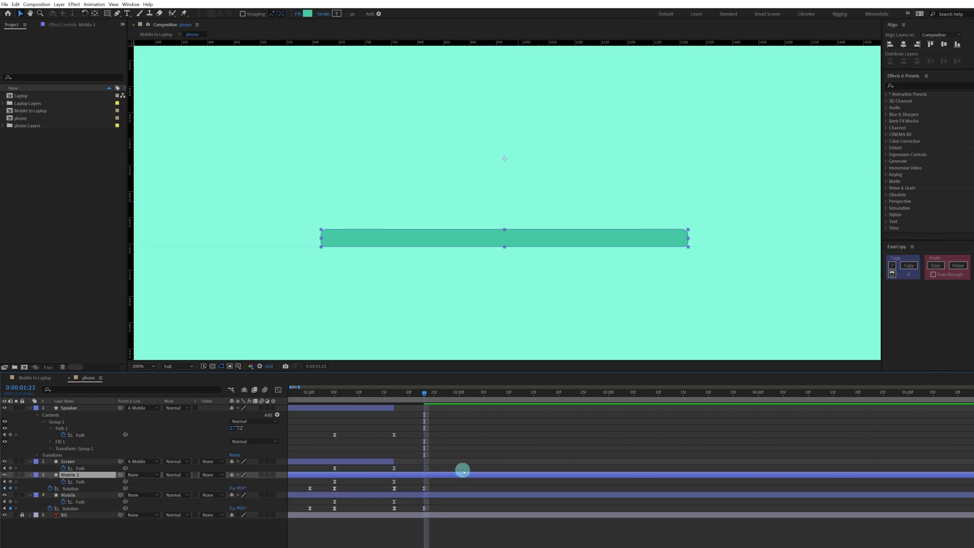
pyautogui.press('-')
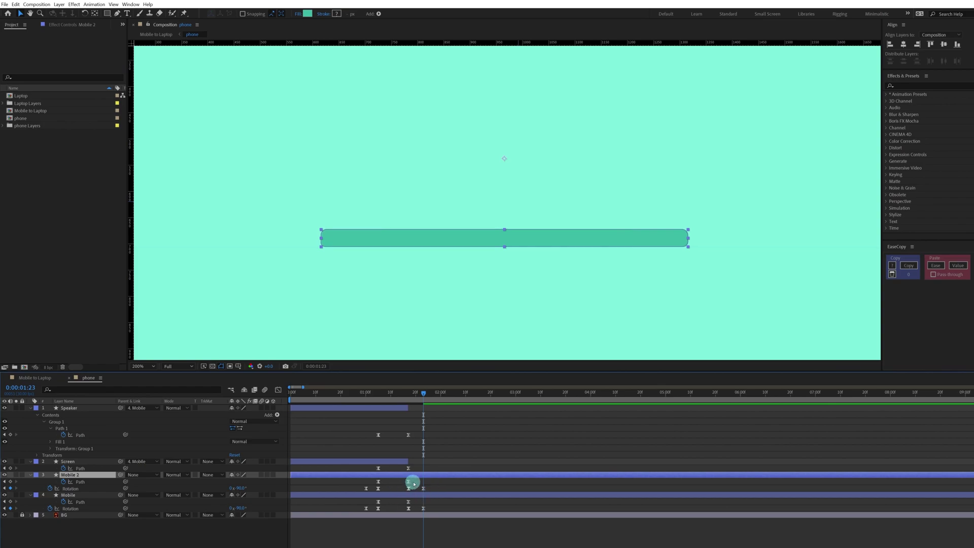
pyautogui.moveTo(413, 484); pyautogui.dragTo(349, 491)
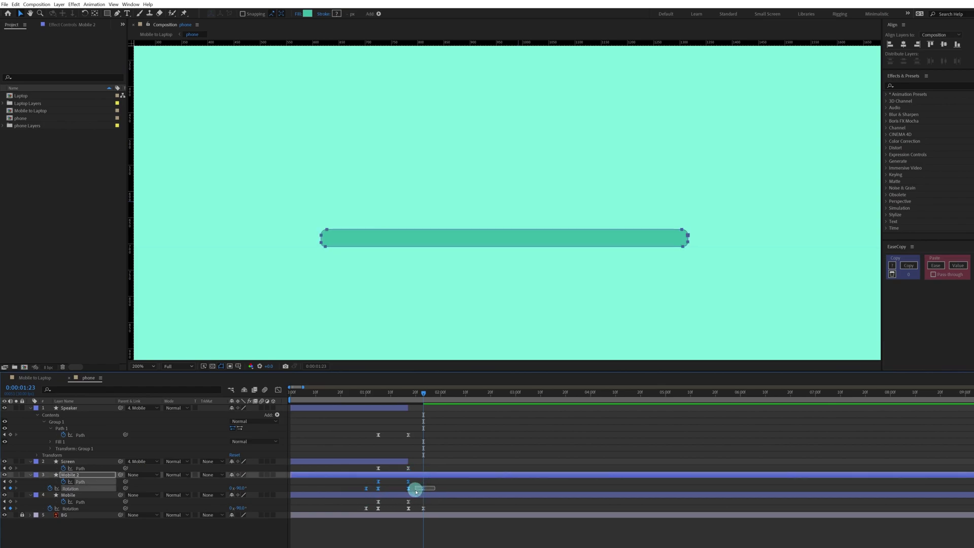
pyautogui.press('Delete')
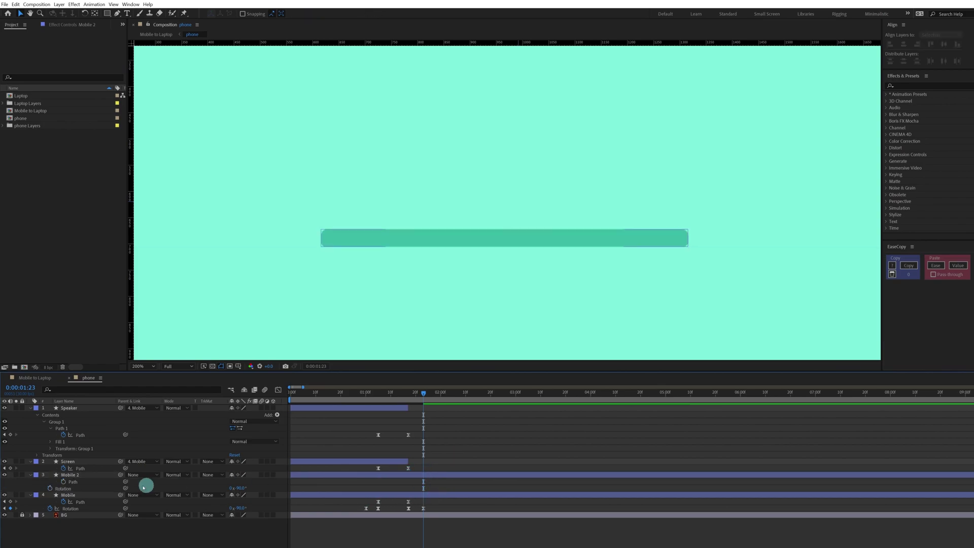
# - Place the Mobile 2 layer beneath Mobile in the layer stack and shift its bar up to rest directly above the original
pyautogui.click(101, 479)
pyautogui.moveTo(102, 479); pyautogui.dragTo(99, 502)
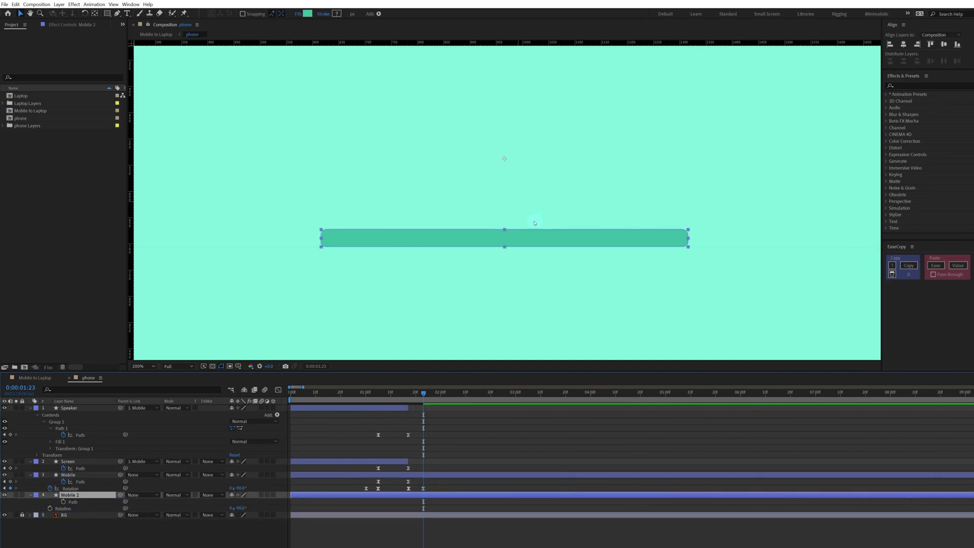
pyautogui.moveTo(516, 231)
pyautogui.mouseDown()
pyautogui.moveTo(513, 211)
pyautogui.moveTo(509, 218)
pyautogui.mouseUp()
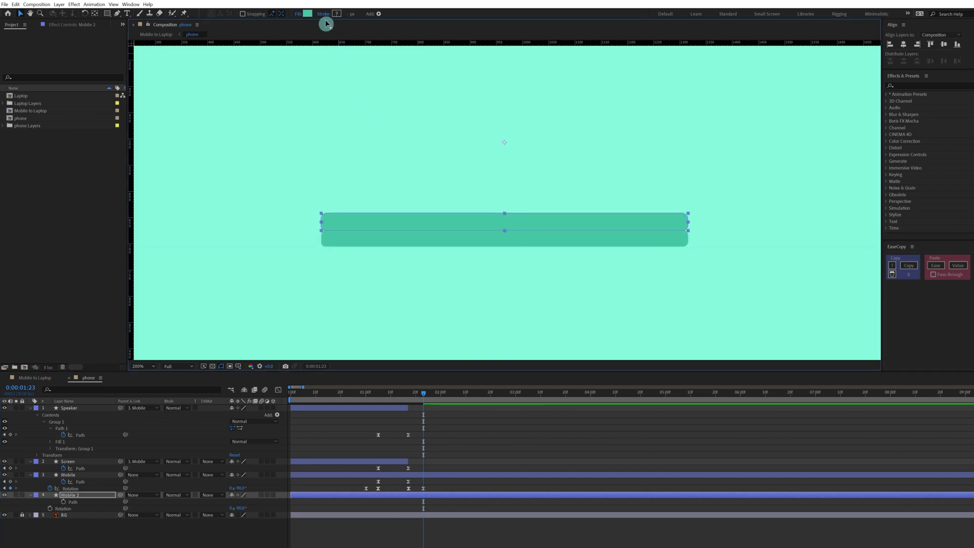
# - Set the fill colour of Mobile 2 to the darker green 1A9682
pyautogui.click(306, 14)
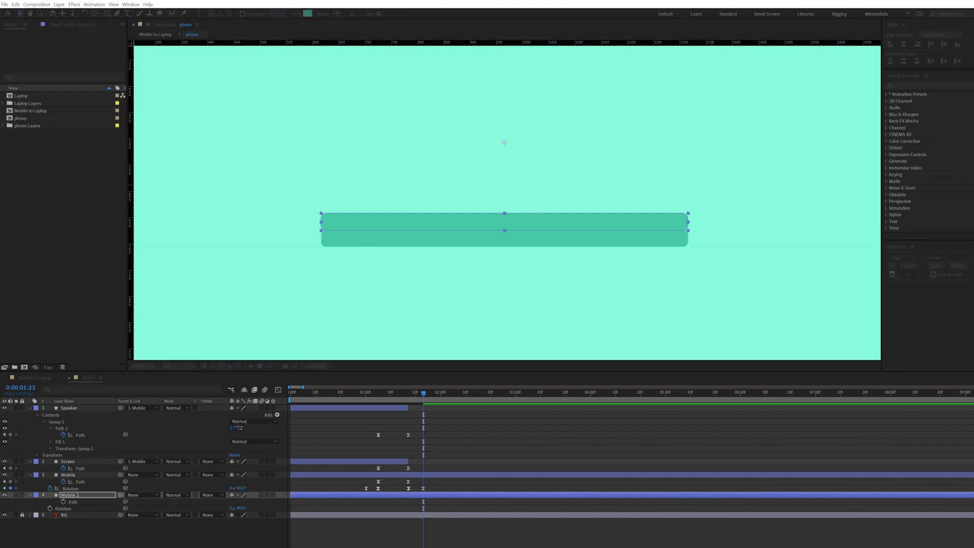
pyautogui.moveTo(715, 184); pyautogui.dragTo(602, 180)
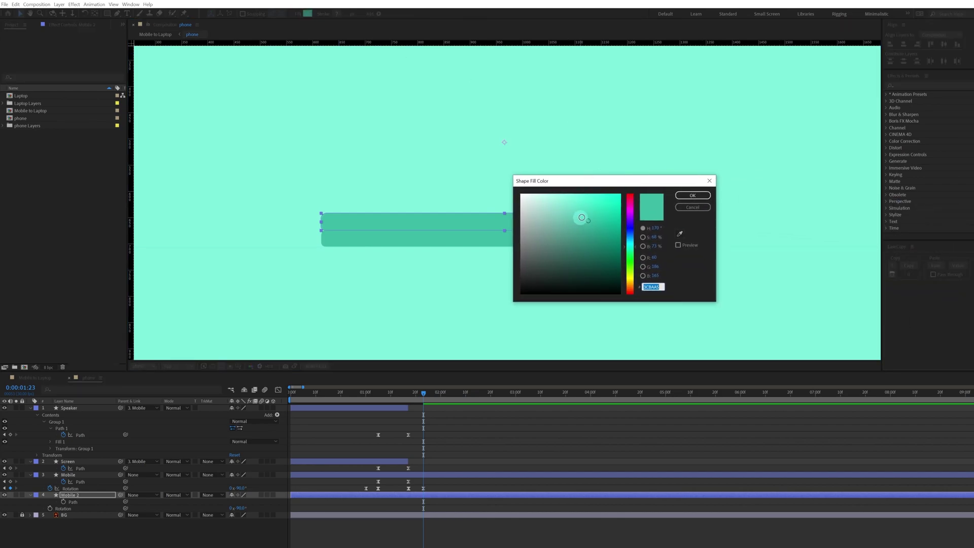
pyautogui.moveTo(581, 217); pyautogui.dragTo(595, 229)
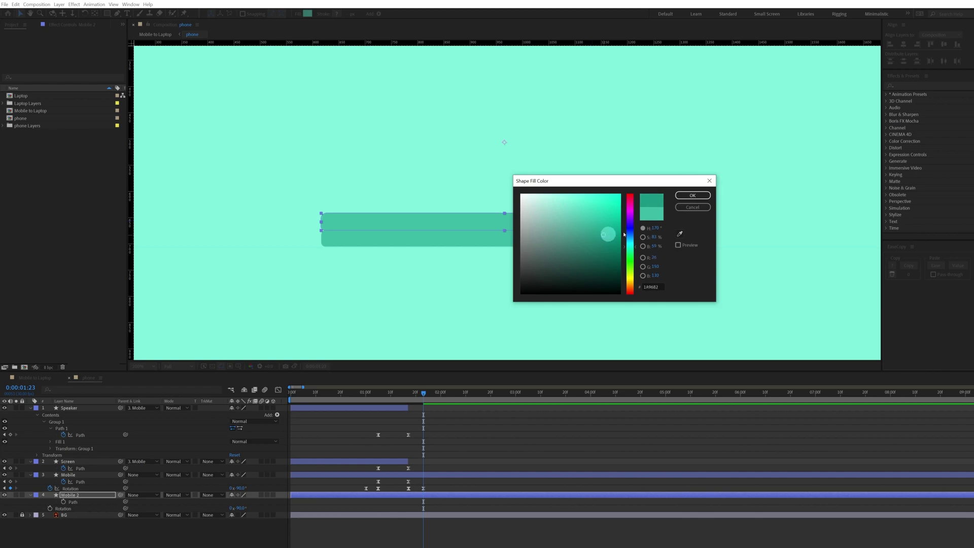
pyautogui.click(692, 196)
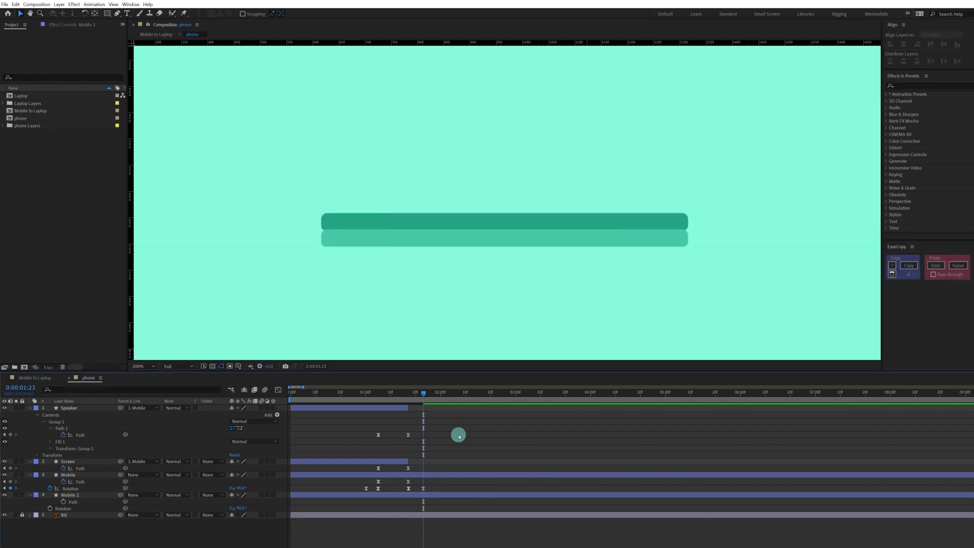
# - Lower the top points of Mobile 2's Path 1 at 0:00:01:23 to make the dark upper bar thinner
pyautogui.press('j')
pyautogui.click(87, 496)
pyautogui.click(30, 494)
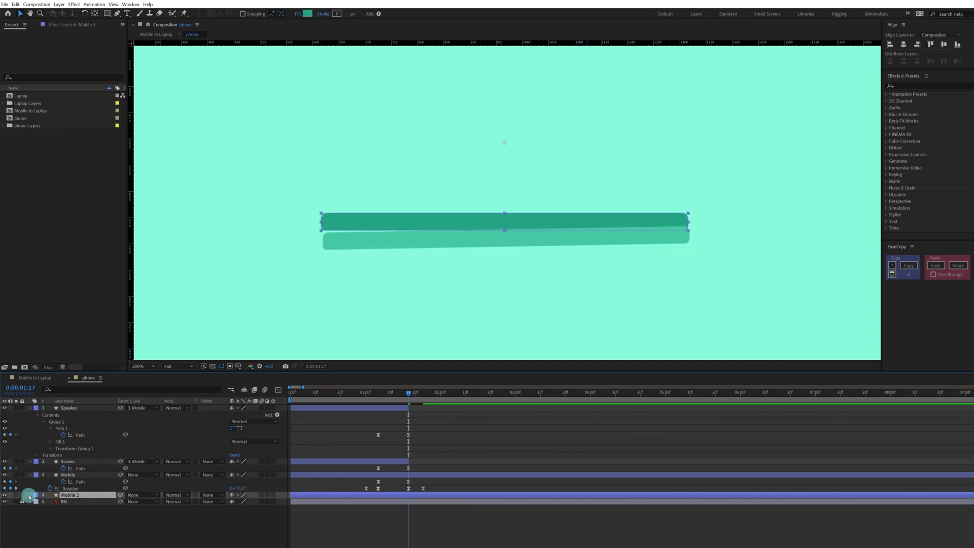
pyautogui.click(30, 494)
pyautogui.scroll(-1, 57, 512)
pyautogui.click(66, 487)
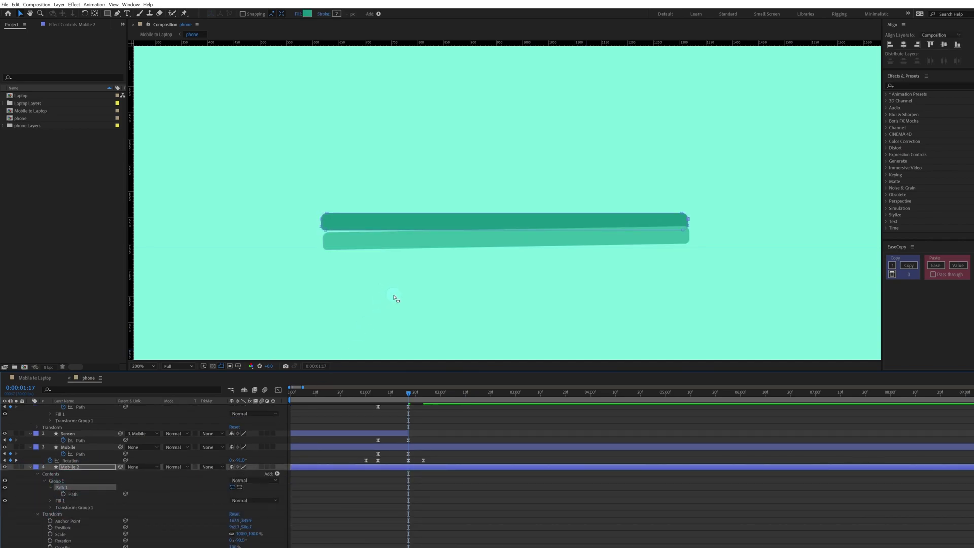
pyautogui.moveTo(413, 390); pyautogui.dragTo(424, 391)
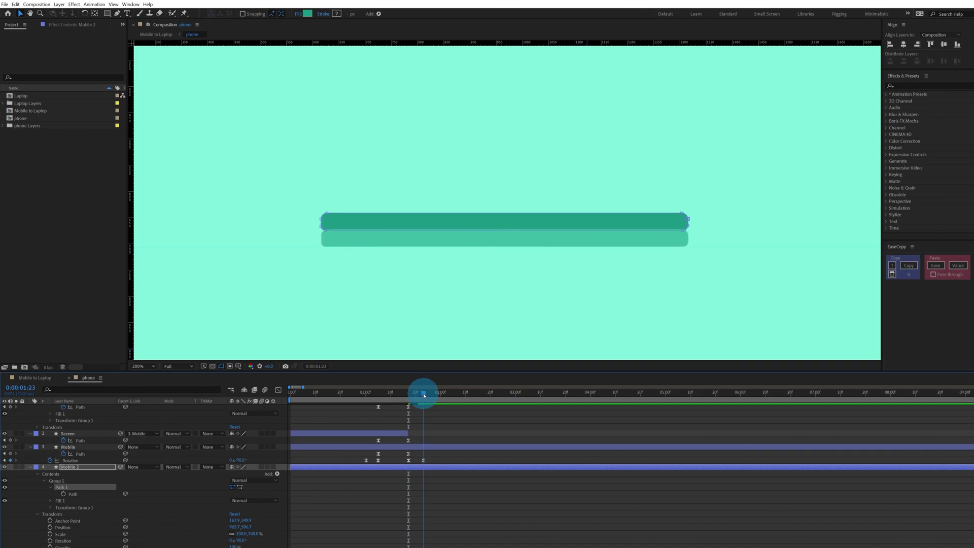
pyautogui.moveTo(306, 183); pyautogui.dragTo(710, 224)
pyautogui.press('.')
pyautogui.moveTo(868, 242); pyautogui.dragTo(869, 245)
pyautogui.press(',')
pyautogui.moveTo(480, 250); pyautogui.dragTo(500, 229)
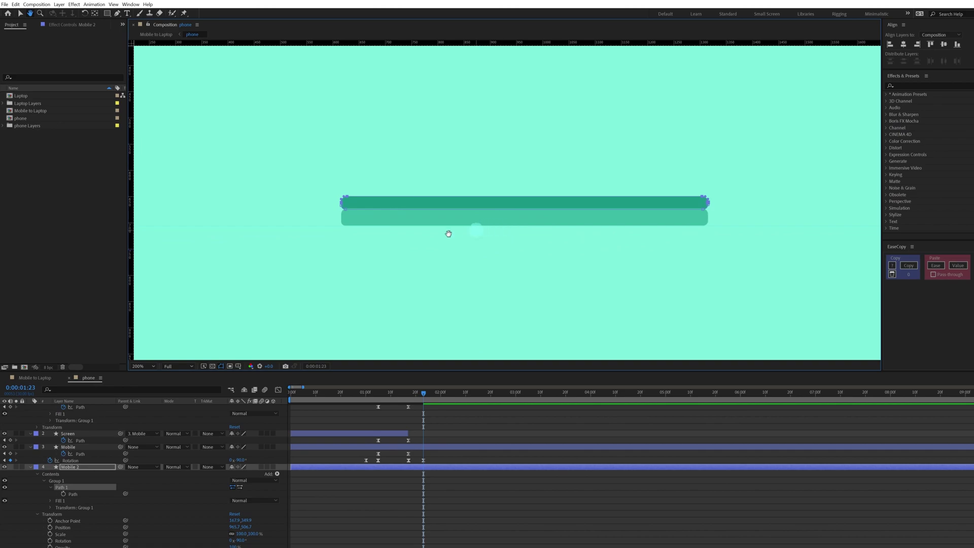
# - Reduce the rounding of the top-left corner on Mobile 2's Path 1 by transforming just its corner points
pyautogui.press('.')
pyautogui.moveTo(260, 232); pyautogui.dragTo(310, 228)
pyautogui.click(61, 487)
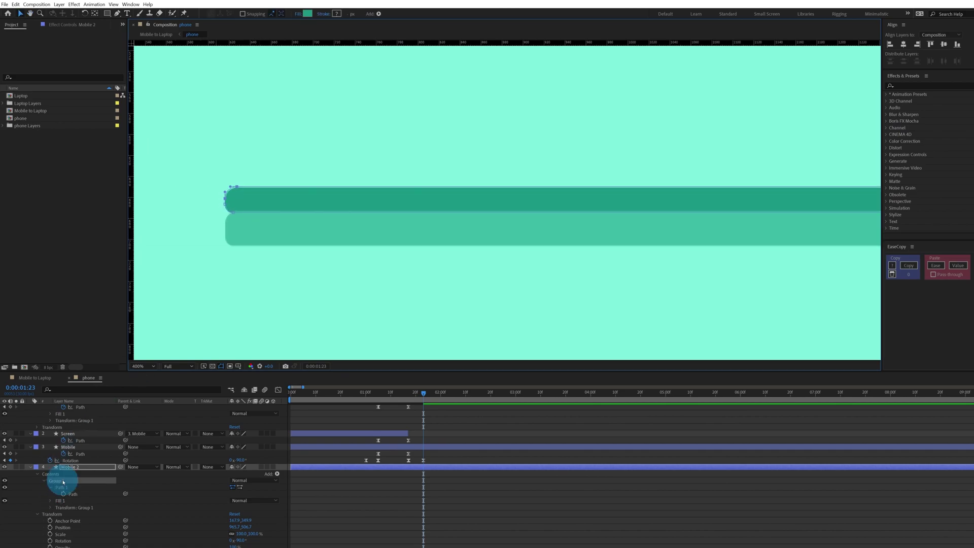
pyautogui.moveTo(200, 157); pyautogui.dragTo(234, 198)
pyautogui.doubleClick(236, 186)
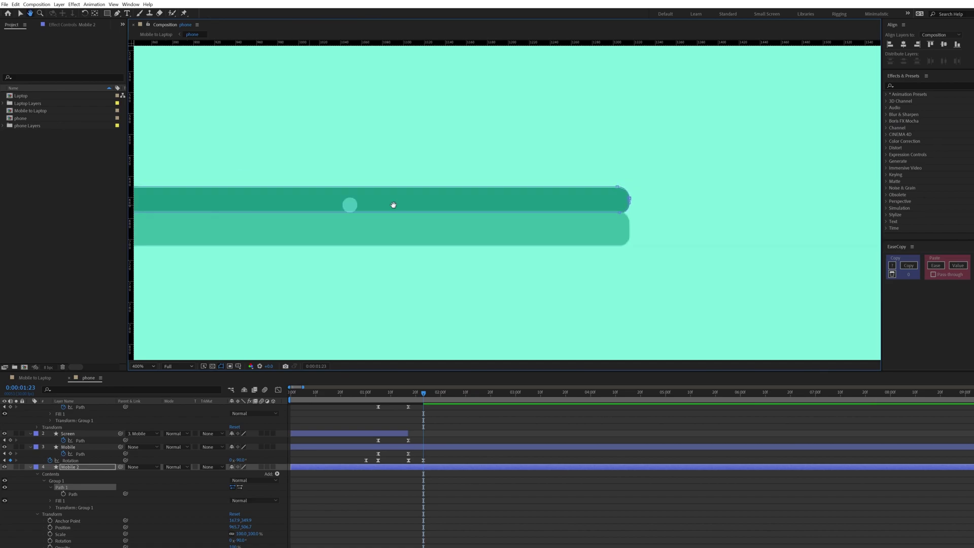
# - Tighten the top-right corner of Mobile 2's path in the same way, transforming only that corner's points
pyautogui.moveTo(431, 202); pyautogui.dragTo(391, 202)
pyautogui.press('.')
pyautogui.moveTo(515, 199)
pyautogui.mouseDown()
pyautogui.moveTo(564, 198)
pyautogui.moveTo(528, 204)
pyautogui.mouseUp()
pyautogui.click(68, 487)
pyautogui.moveTo(641, 148); pyautogui.dragTo(679, 188)
pyautogui.doubleClick(690, 201)
pyautogui.press(',')
# - Tighten the two lower corners of the dark Mobile 2 bar by transforming their path points
pyautogui.moveTo(157, 227); pyautogui.dragTo(607, 183)
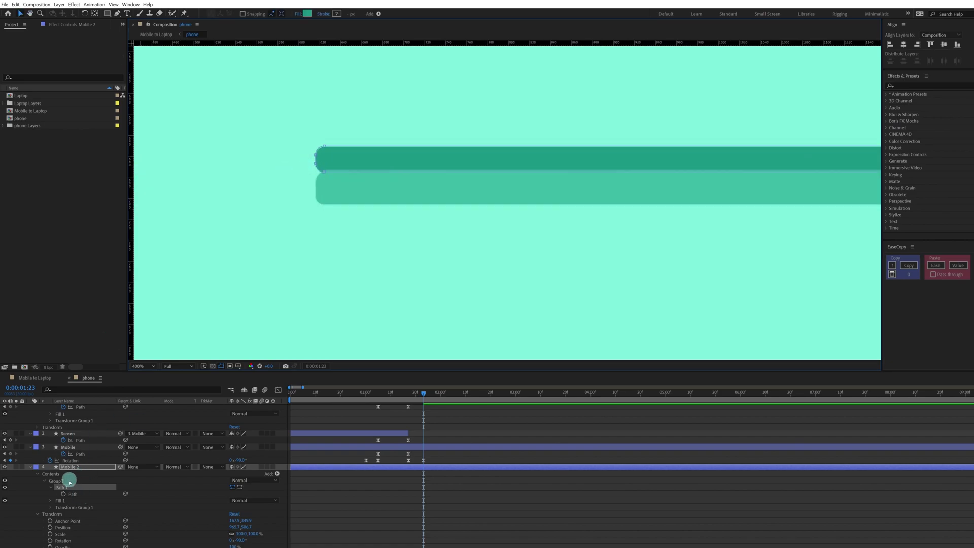
pyautogui.scroll(3, 322, 167)
pyautogui.click(431, 217)
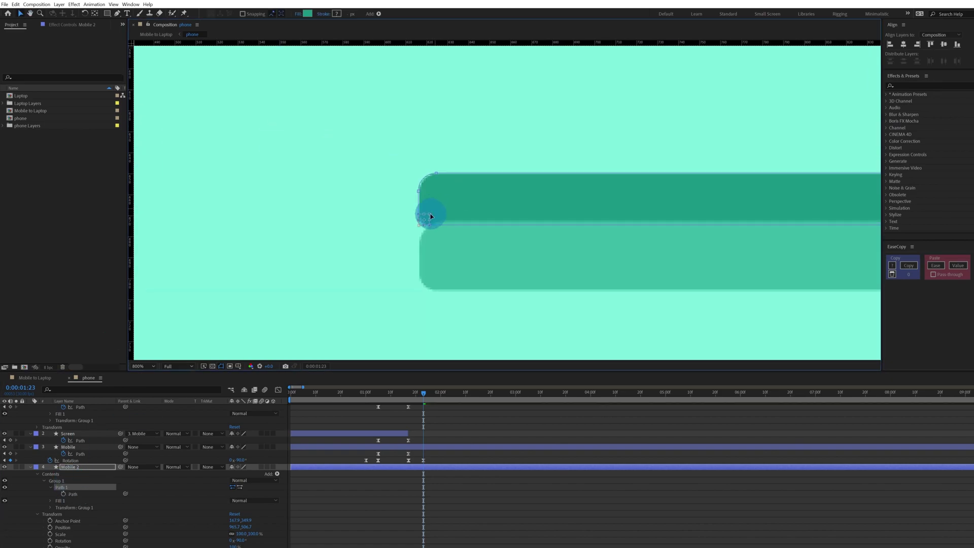
pyautogui.hscroll(15, 431, 216)
pyautogui.click(63, 487)
pyautogui.moveTo(609, 226); pyautogui.dragTo(590, 242)
pyautogui.hotkey('ctrl', 't')
pyautogui.press(',')
pyautogui.moveTo(374, 263); pyautogui.dragTo(630, 256)
pyautogui.press(',')
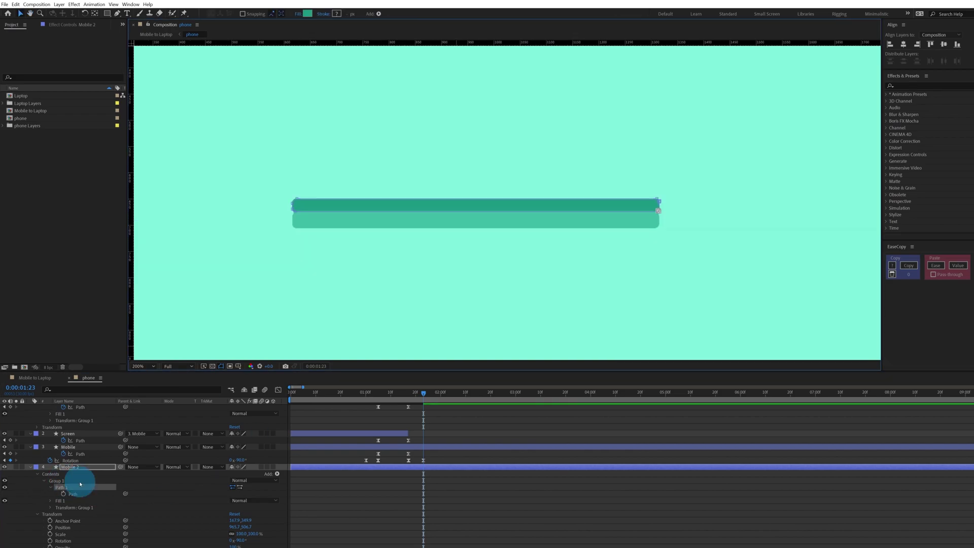
# - Scale the top-left corner points of Mobile 2's path down further for a sharper corner
pyautogui.moveTo(265, 178); pyautogui.dragTo(457, 198)
pyautogui.scroll(2, 299, 209)
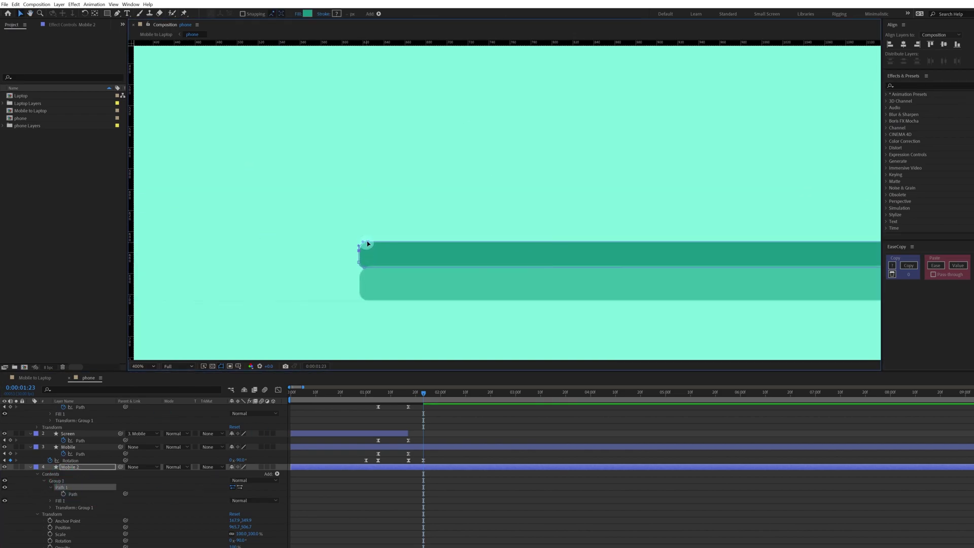
pyautogui.doubleClick(368, 243)
pyautogui.moveTo(367, 251); pyautogui.dragTo(363, 247)
pyautogui.press(',')
pyautogui.moveTo(446, 251); pyautogui.dragTo(382, 249)
# - Nudge the upper points of Mobile 2's Path 1 down in small increments to slim the dark bar further
pyautogui.click(61, 486)
pyautogui.moveTo(323, 198); pyautogui.dragTo(761, 227)
pyautogui.press('Down')
pyautogui.press('Down')
pyautogui.press('Down')
pyautogui.press('Down')
pyautogui.press('Down')
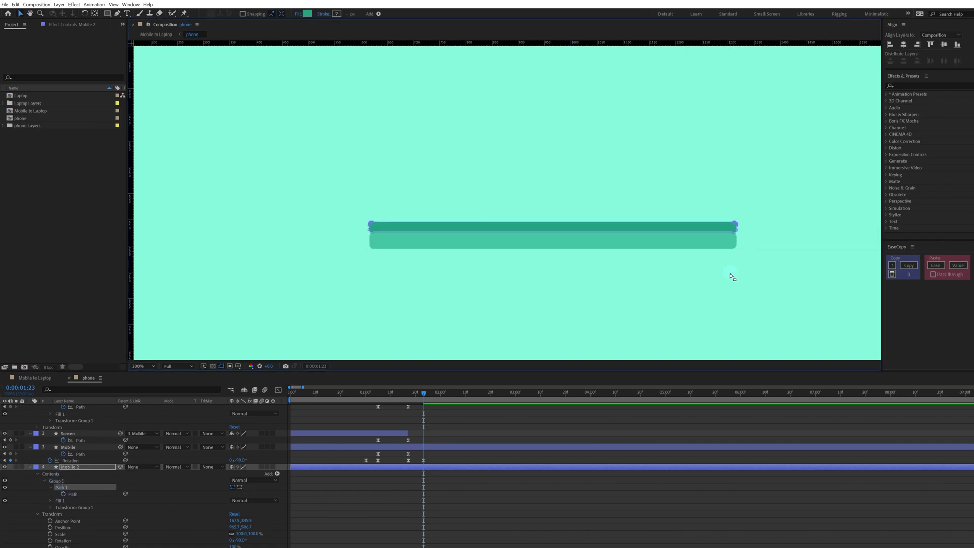
pyautogui.press('Down')
pyautogui.press('Down')
pyautogui.press('Down')
pyautogui.press('Down')
pyautogui.click(452, 504)
pyautogui.scroll(-1, 667, 274)
pyautogui.scroll(1, 668, 274)
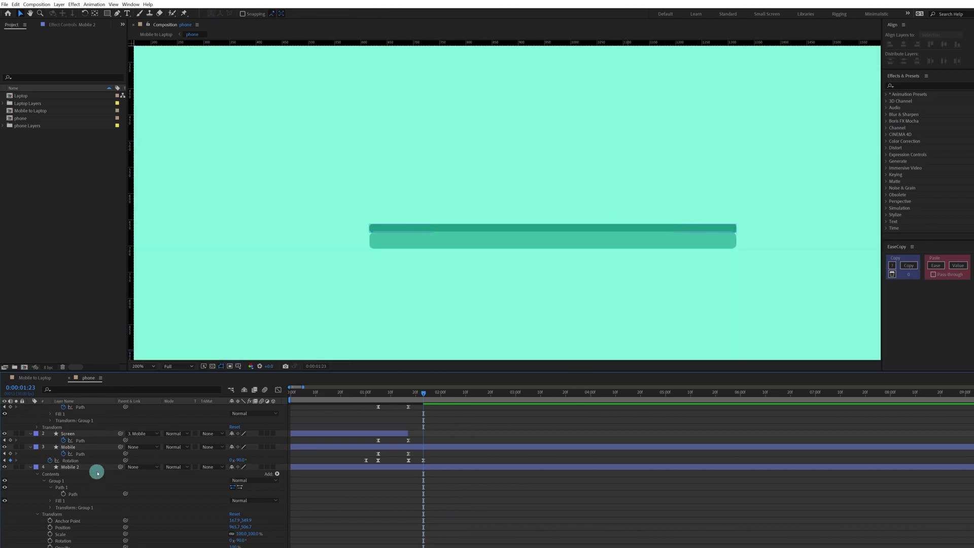
pyautogui.click(475, 532)
pyautogui.press(',')
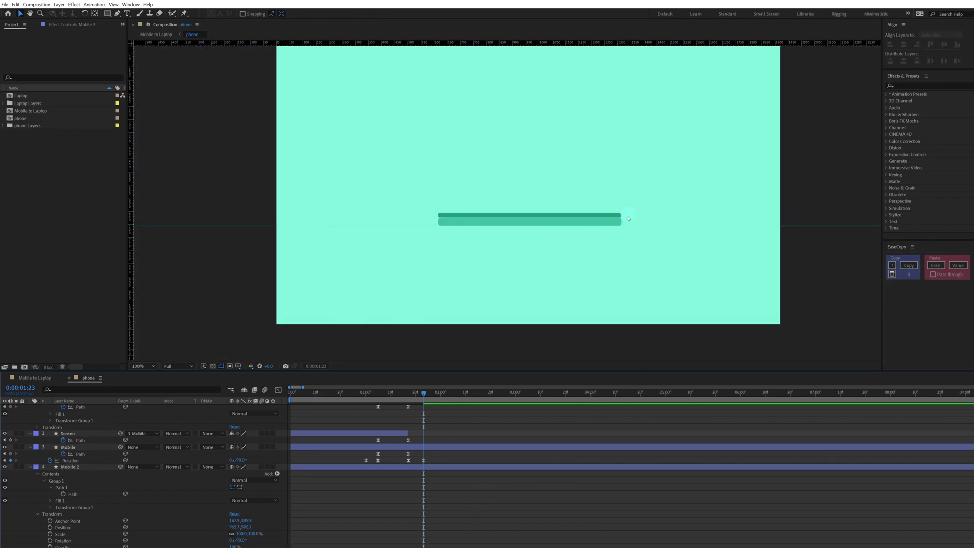
# - Rename the Mobile 2 layer to Laptop screen front and parent it to the Mobile layer
pyautogui.click(428, 467)
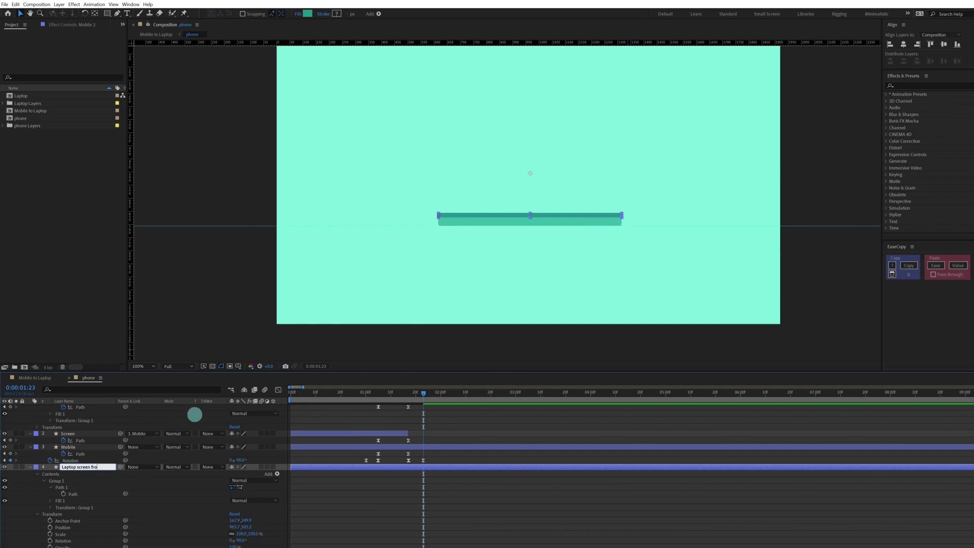
pyautogui.press('Return')
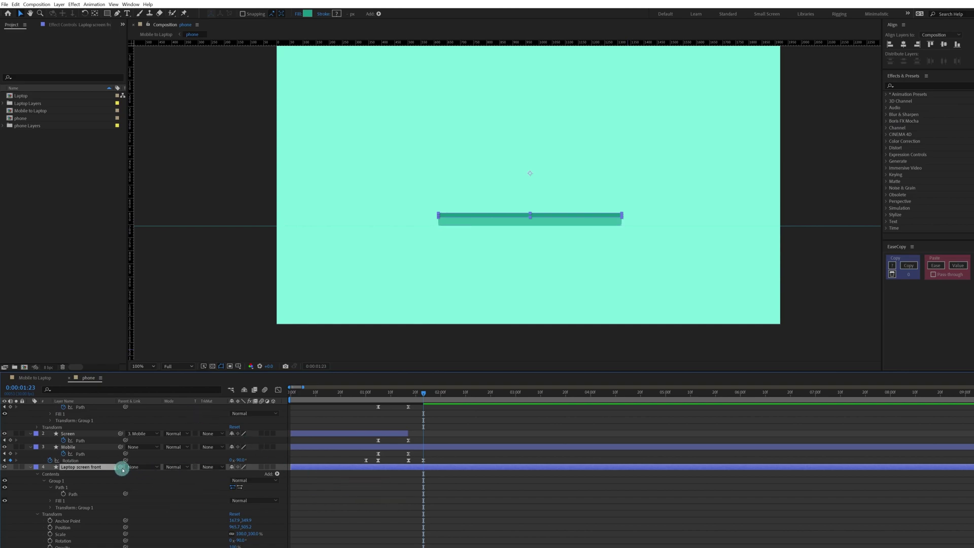
pyautogui.moveTo(120, 467); pyautogui.dragTo(68, 447)
# - Add Position keyframes to Laptop screen front at 0:00:01:05 and 0:00:01:17
pyautogui.moveTo(412, 394); pyautogui.dragTo(377, 395)
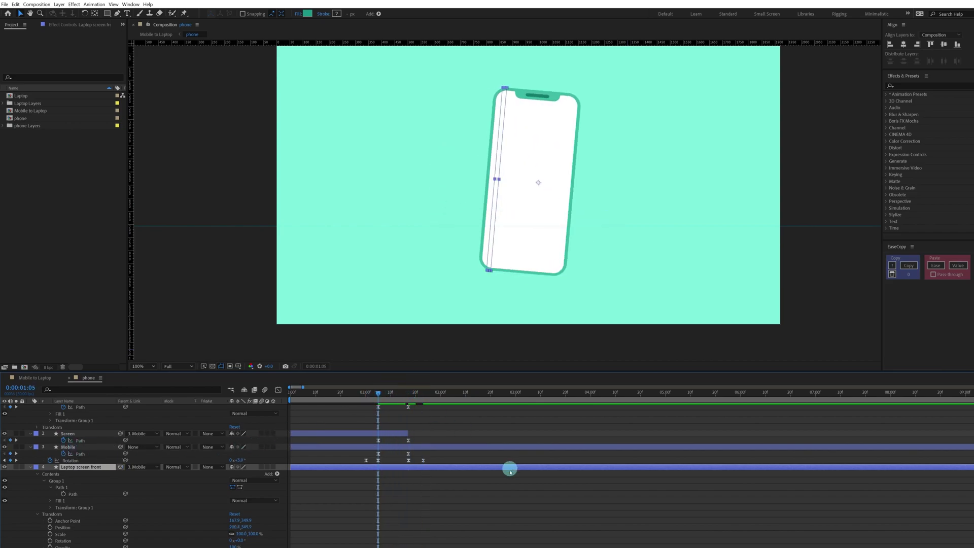
pyautogui.click(500, 441)
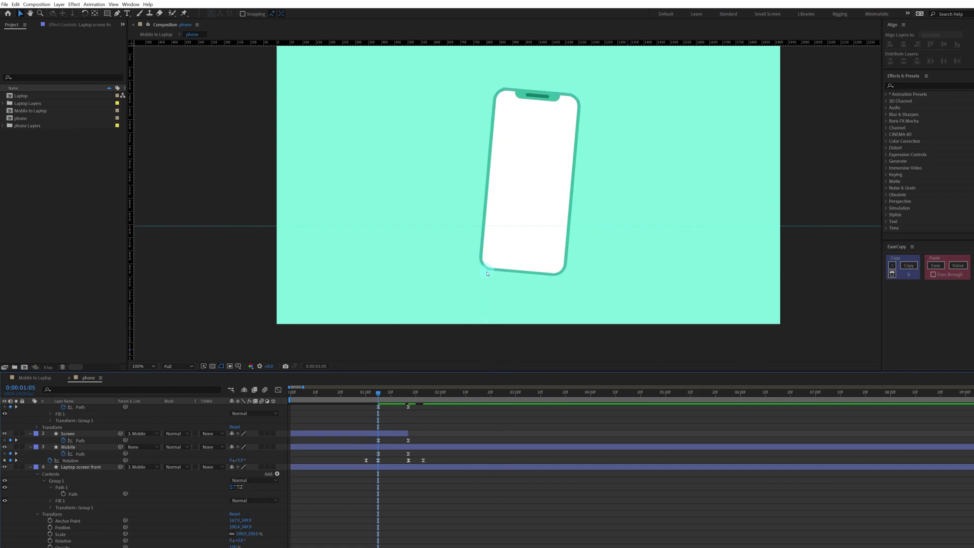
pyautogui.click(390, 469)
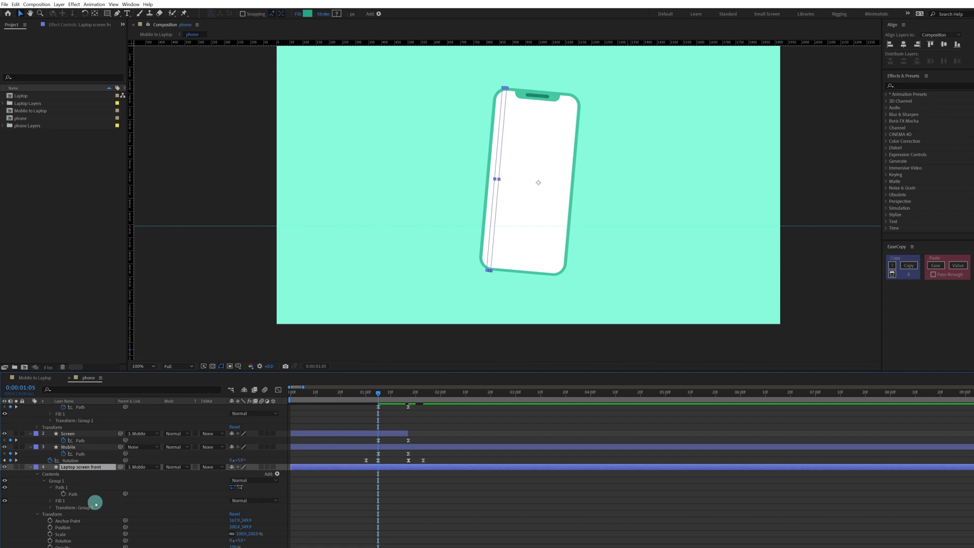
pyautogui.press('p')
pyautogui.click(49, 502)
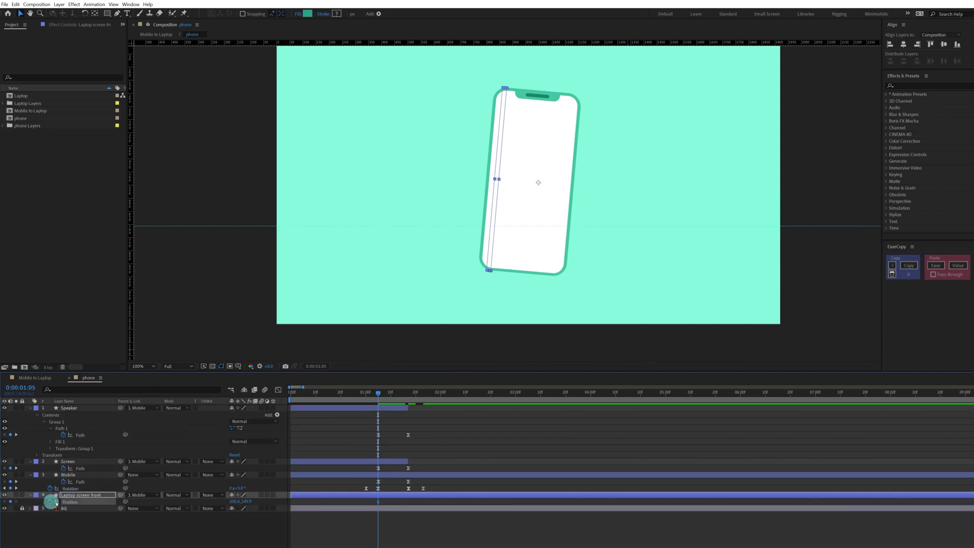
pyautogui.press('k')
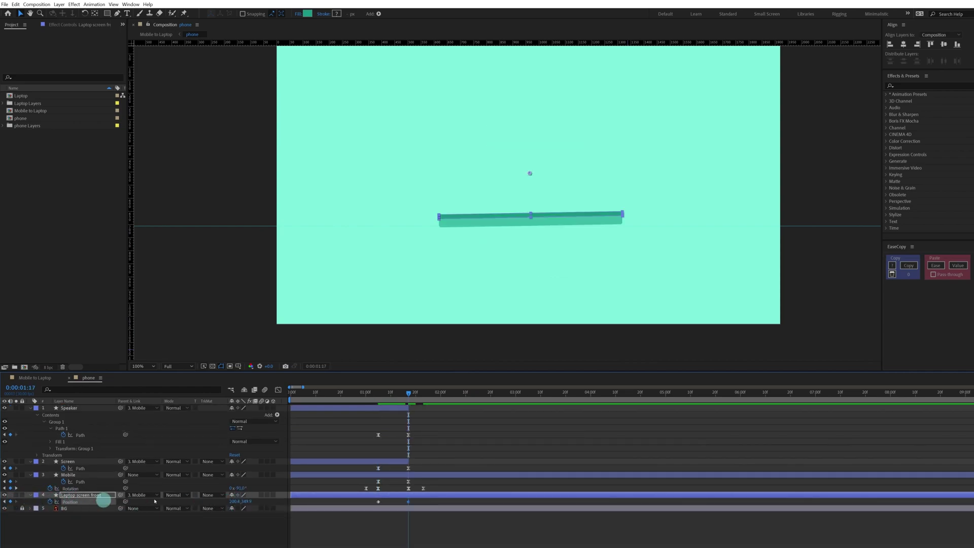
# - At 0:00:01:05, shift Laptop screen front sideways to an X position of about 249, further inside the phone body
pyautogui.press('j')
pyautogui.scroll(1, 472, 300)
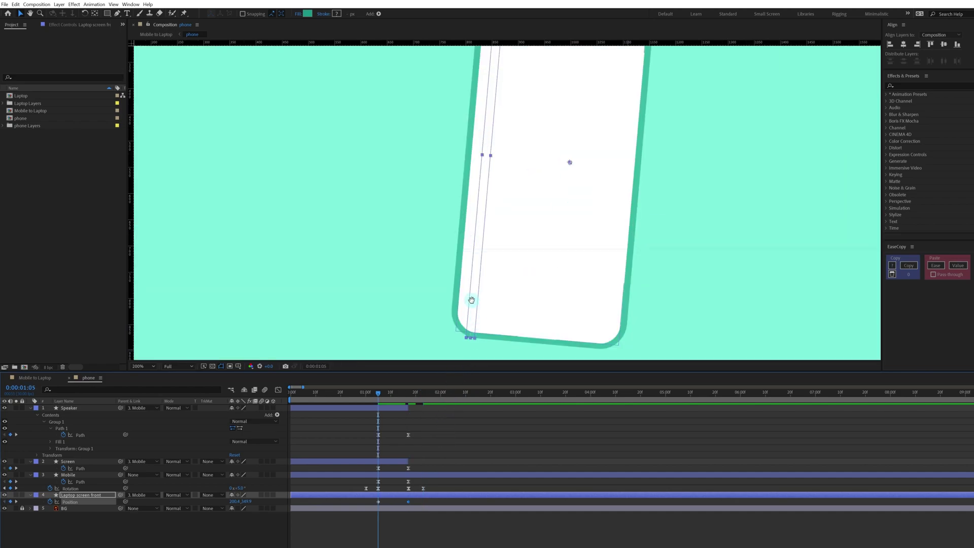
pyautogui.moveTo(472, 300); pyautogui.dragTo(467, 326)
pyautogui.scroll(-1, 470, 317)
pyautogui.scroll(1, 473, 307)
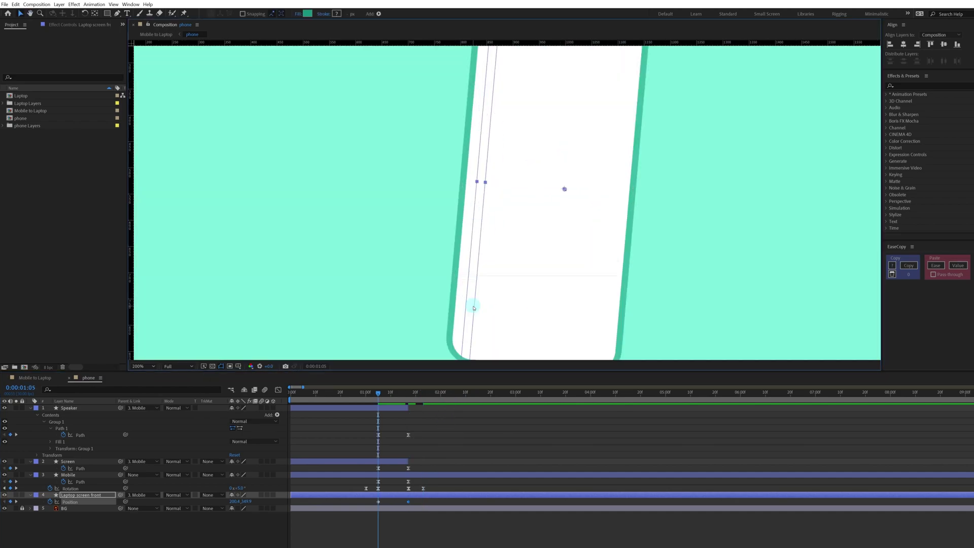
pyautogui.scroll(-1, 473, 307)
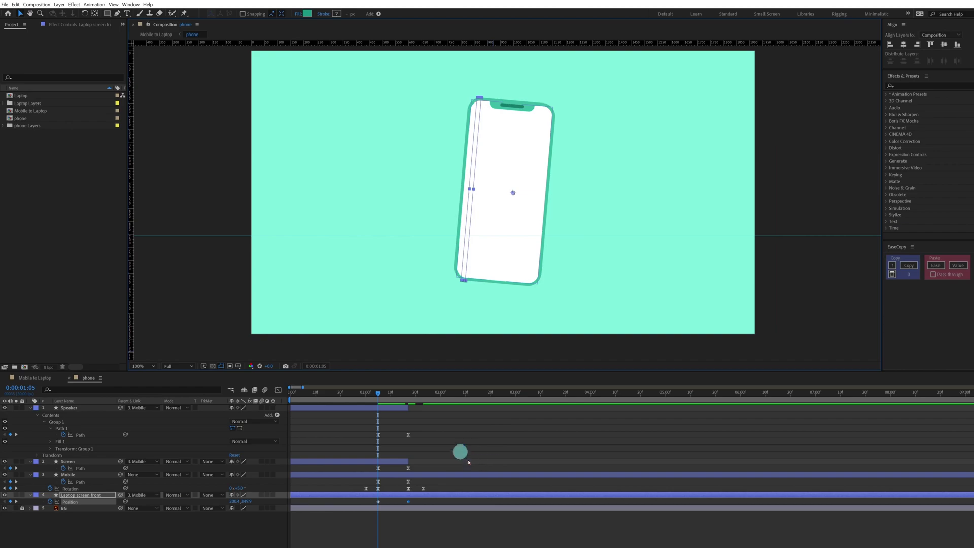
pyautogui.click(421, 494)
pyautogui.press('Right')
pyautogui.press('Right')
pyautogui.press('Right')
pyautogui.press('Right')
pyautogui.press('Right')
pyautogui.press('Right')
pyautogui.press('Right')
pyautogui.press('Right')
pyautogui.press('Right')
pyautogui.press('Right')
pyautogui.press('Right')
pyautogui.press('Right')
pyautogui.press('Right')
pyautogui.press('Right')
pyautogui.press('Right')
pyautogui.press('Right')
pyautogui.press('Right')
pyautogui.press('Right')
pyautogui.press('Right')
pyautogui.press('Right')
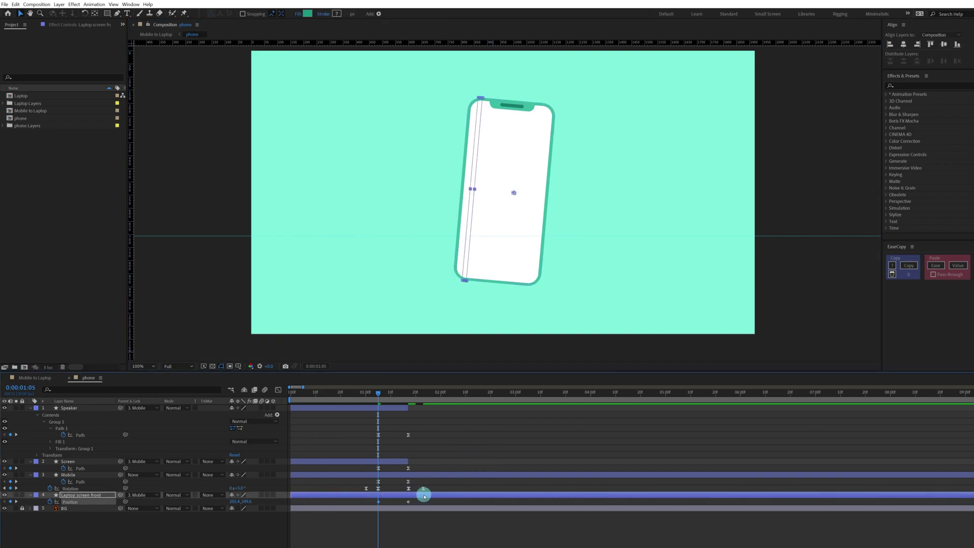
# - Fine-tune the vertical position of Laptop screen front at 0:00:01:05 in small nudges, undoing the last upward one
pyautogui.press('Down')
pyautogui.press('Down')
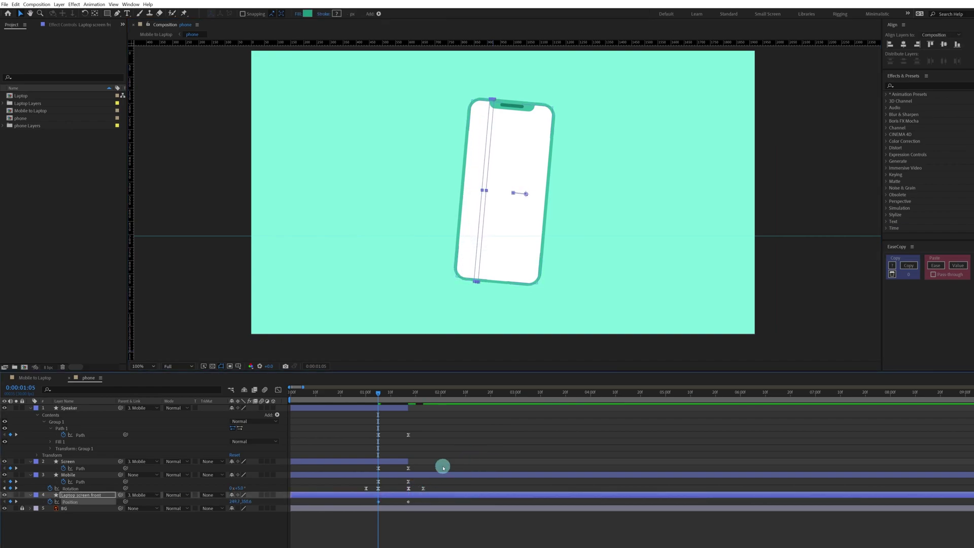
pyautogui.click(454, 455)
pyautogui.click(418, 494)
pyautogui.press('Up')
pyautogui.press('Up')
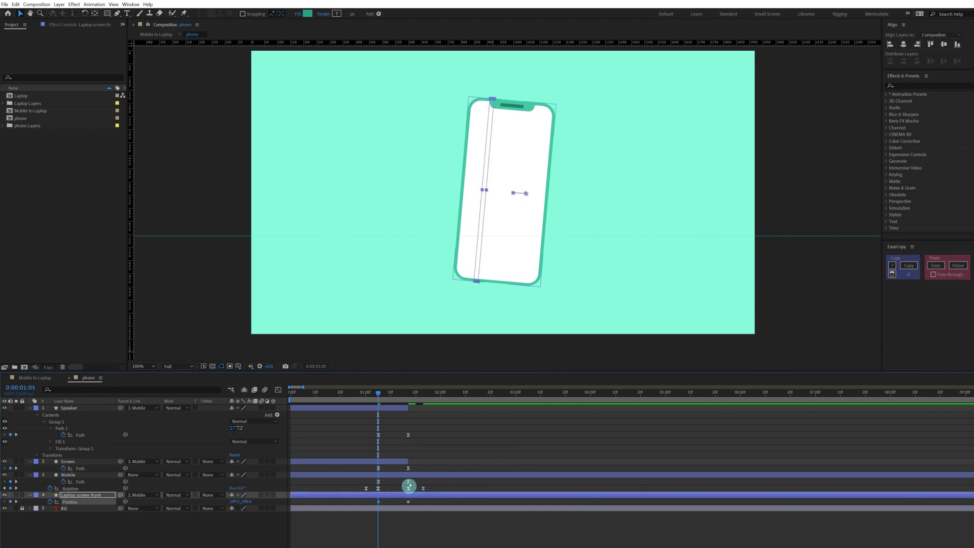
pyautogui.click(440, 440)
pyautogui.hotkey('ctrl', 'z')
pyautogui.click(661, 437)
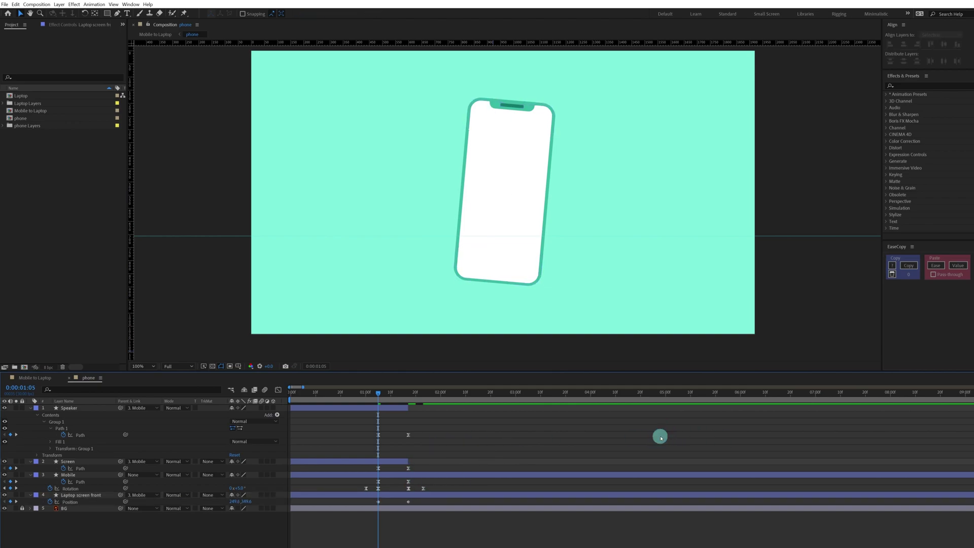
# - Trim Laptop screen front to start at 0:00:01:05 and apply Easy Ease to both of its Position keyframes
pyautogui.click(392, 496)
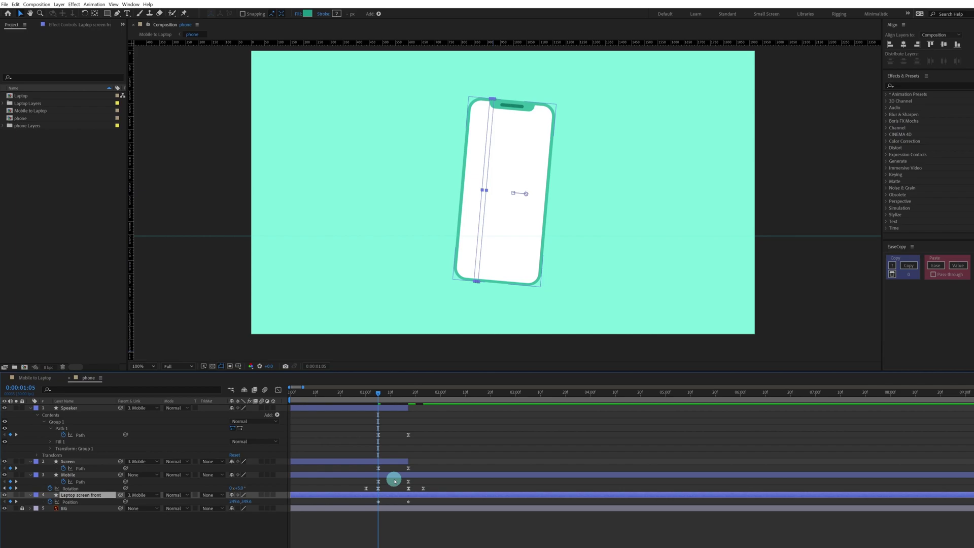
pyautogui.hotkey('alt', '[')
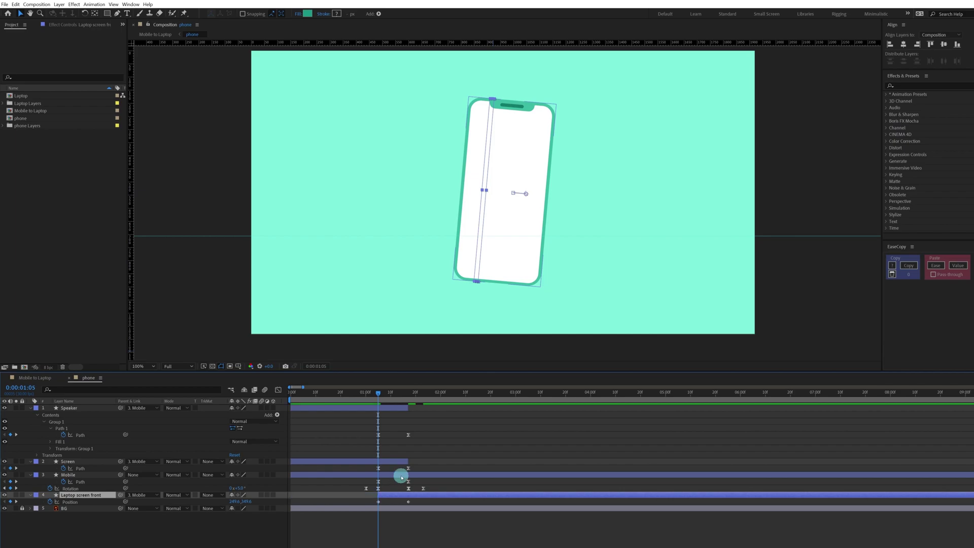
pyautogui.moveTo(416, 502); pyautogui.dragTo(371, 508)
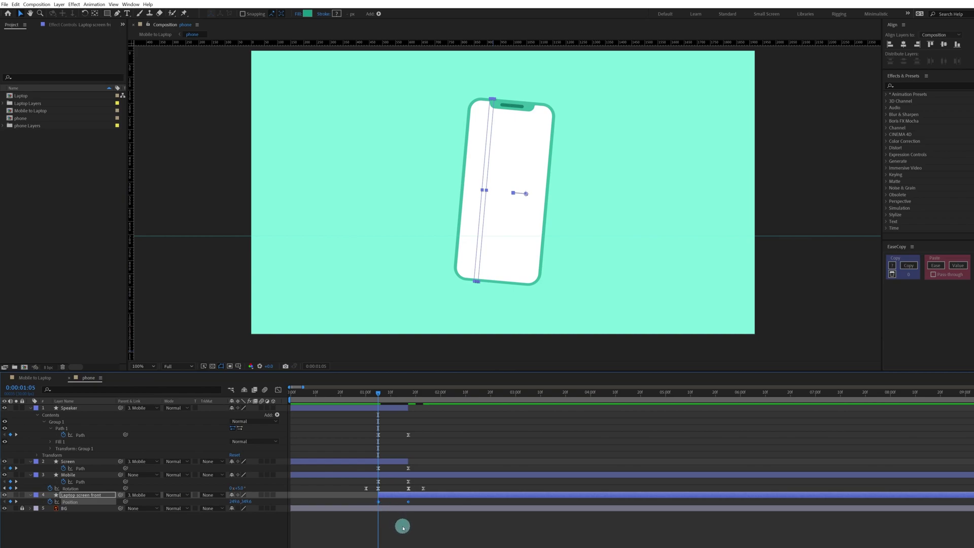
# - Preview the phone-to-bar morph from 0:00:00:24 to check how the dark screen edge emerges
pyautogui.press(',')
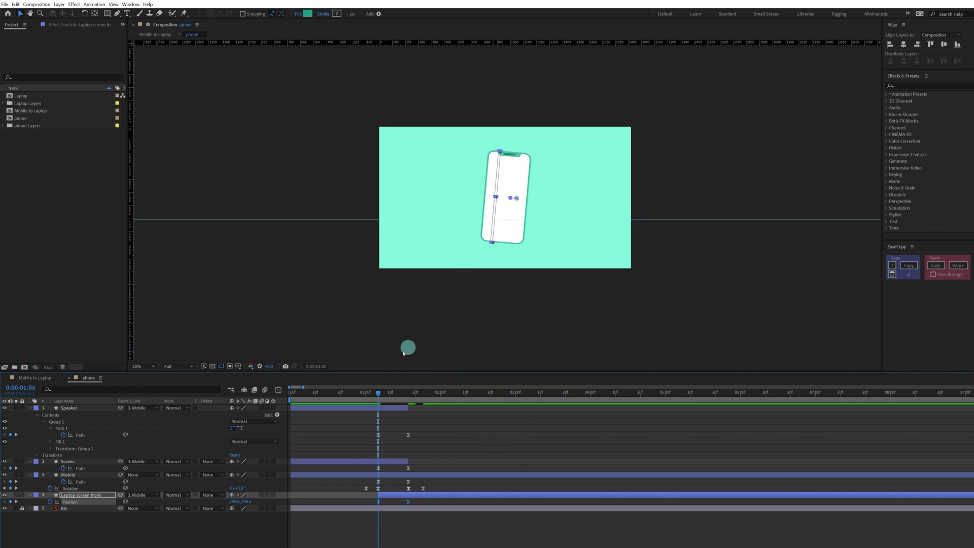
pyautogui.click(350, 391)
pyautogui.press('.')
pyautogui.press('space')
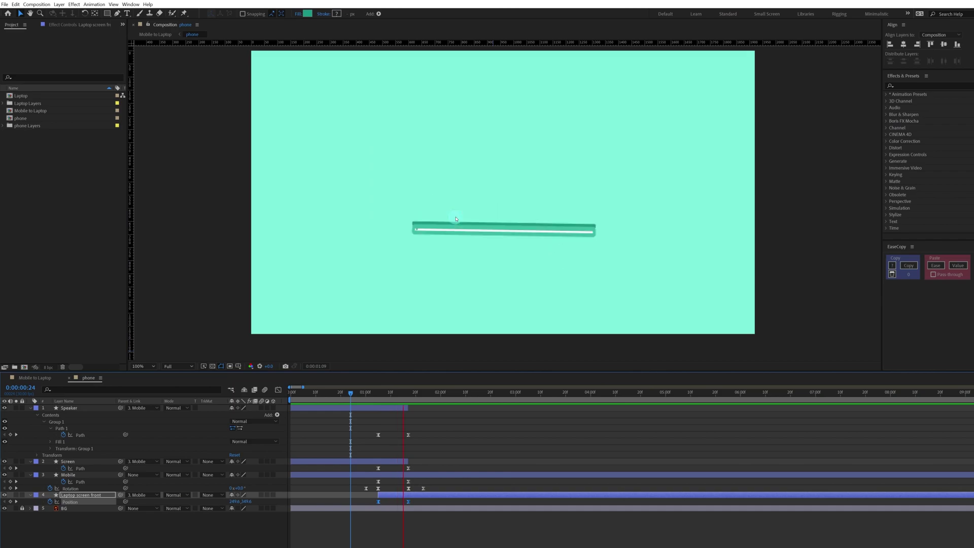